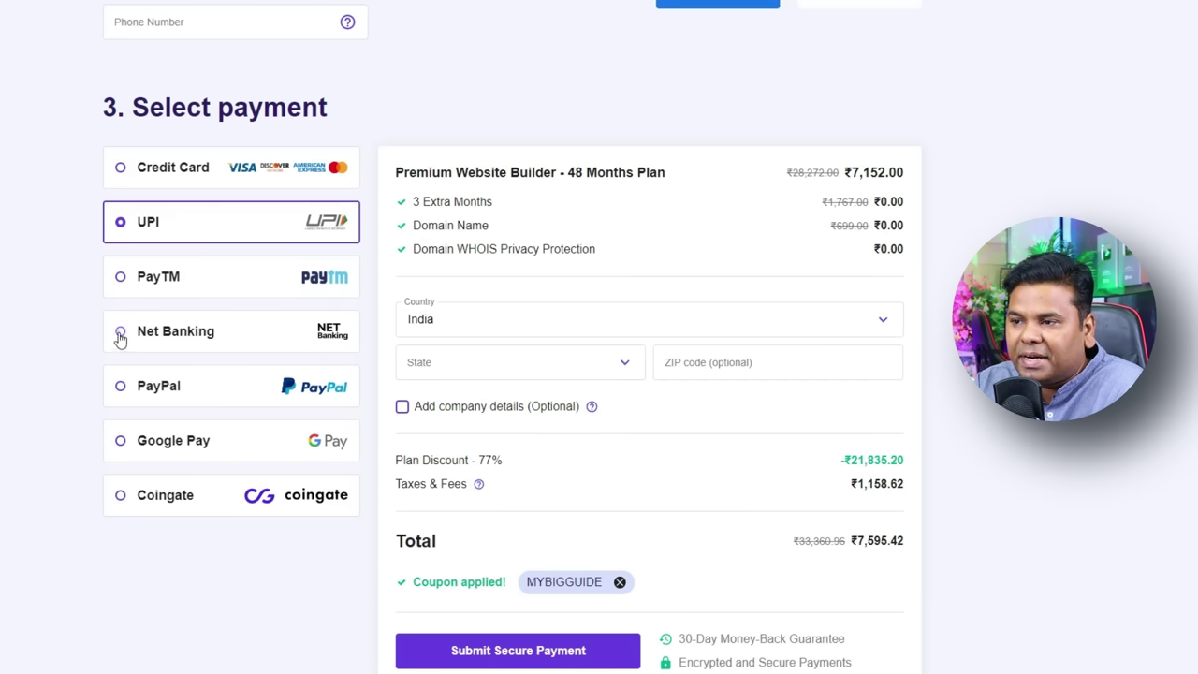
Choose Net Banking as the payment method for the 48-month Premium Website Builder plan.
{"action": "left_click", "coordinate": [118, 335]}
{"action": "scroll", "coordinate": [117, 333], "scroll_direction": "down", "scroll_amount": 2}
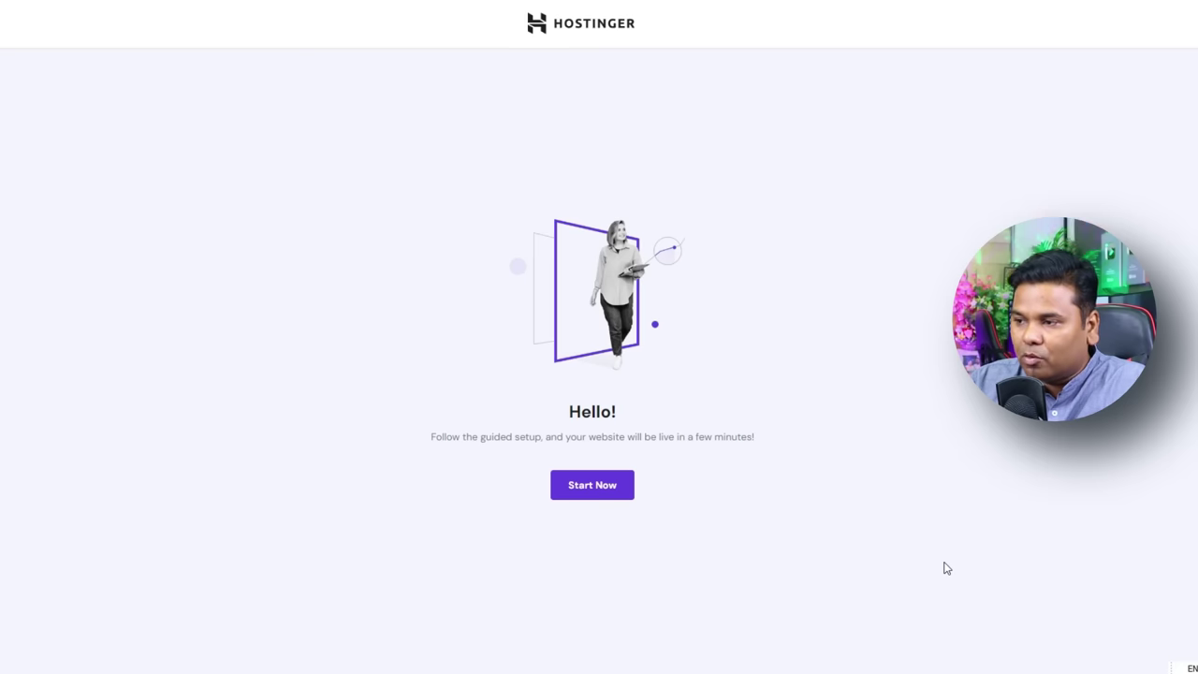
Start the guided setup and create a new website with Hostinger Builder, using the temporary domain and leaving the domain choice open.
{"action": "left_click", "coordinate": [609, 494]}
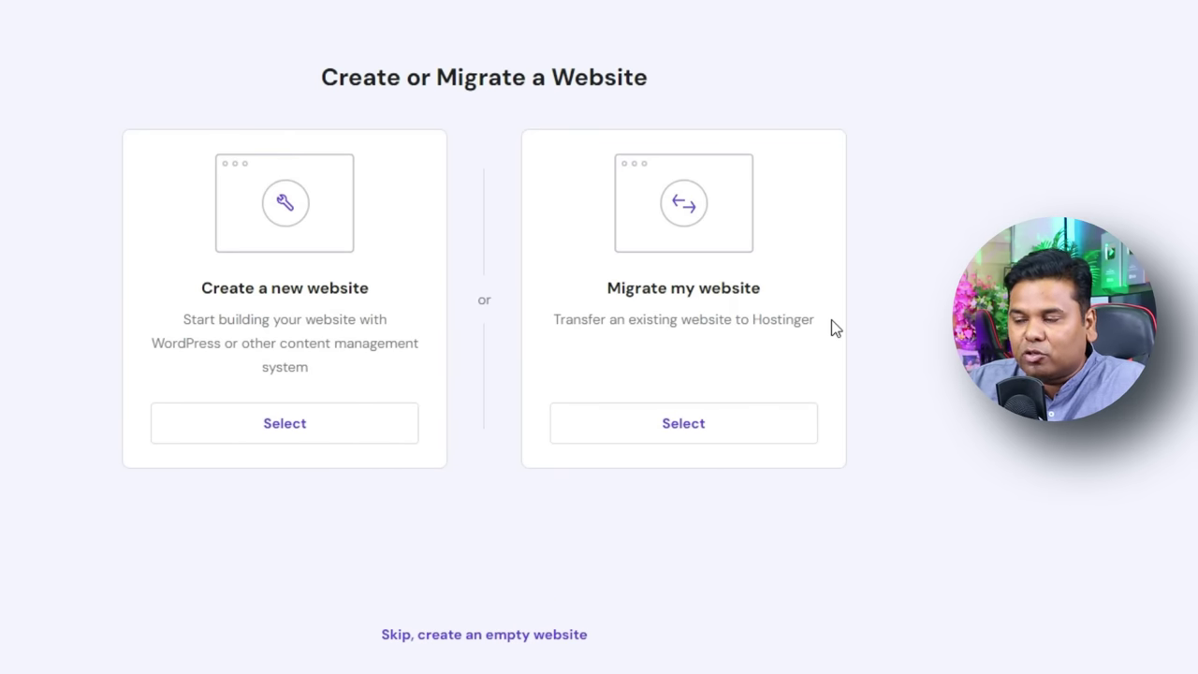
{"action": "left_click", "coordinate": [288, 427]}
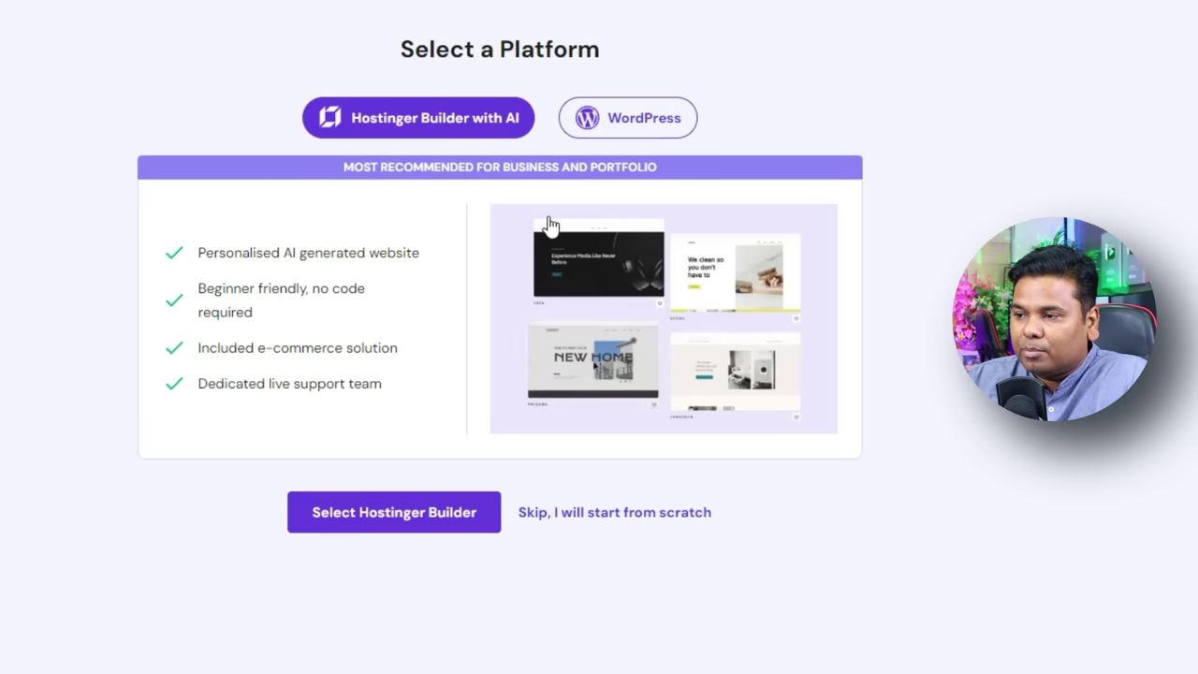
{"action": "left_click", "coordinate": [416, 524]}
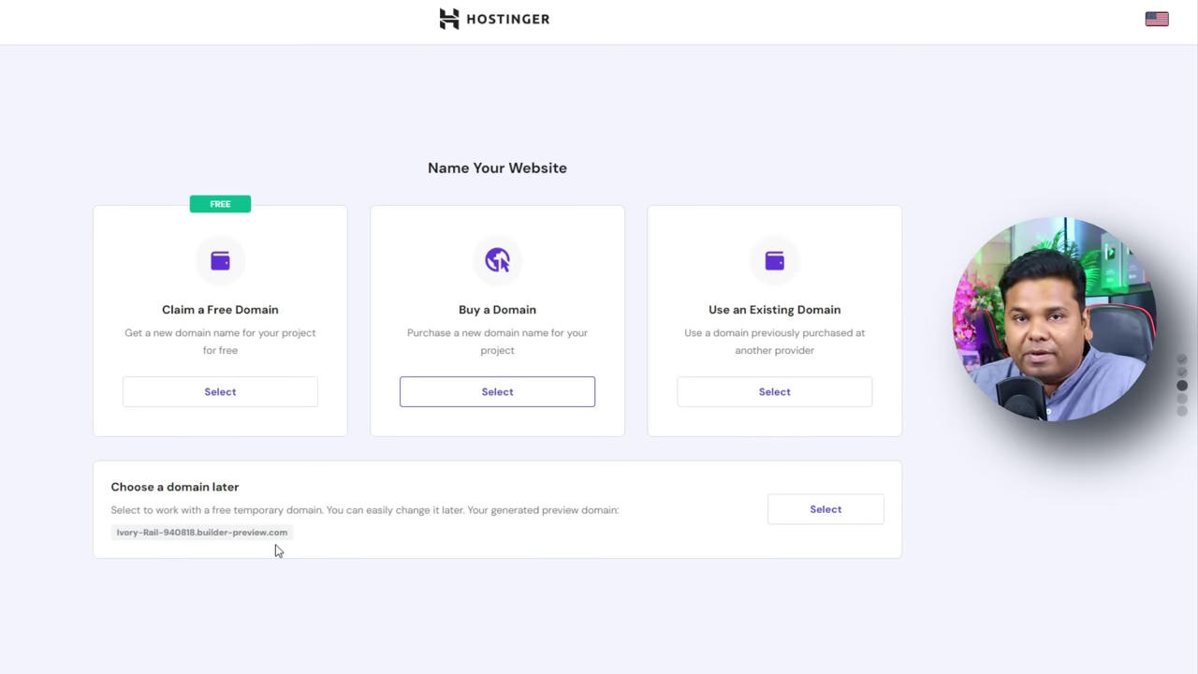
{"action": "left_click", "coordinate": [228, 398]}
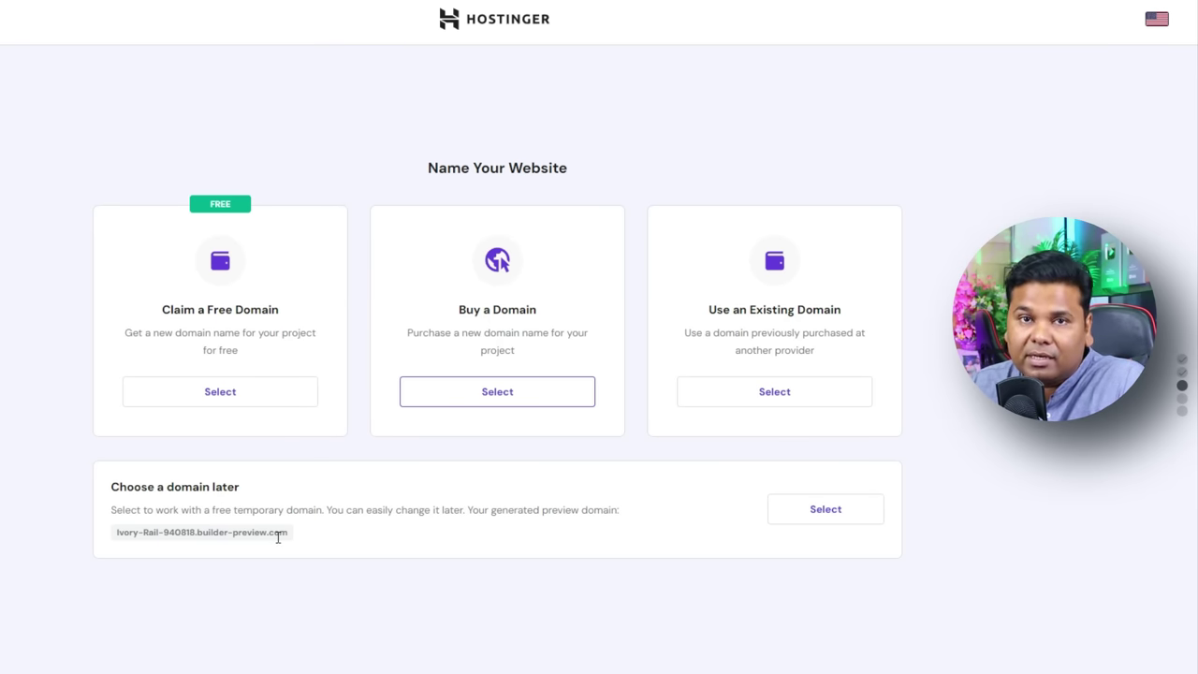
{"action": "left_click", "coordinate": [818, 521]}
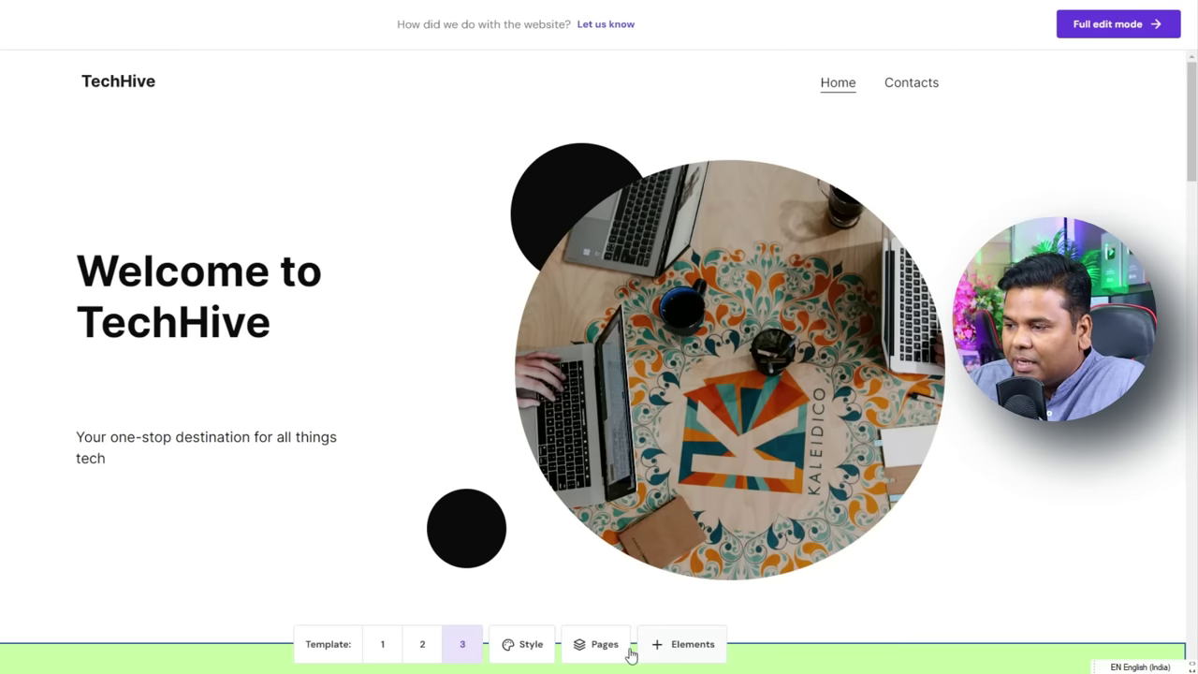
View the elements that can be added to the page and close the list.
{"action": "left_click", "coordinate": [691, 645]}
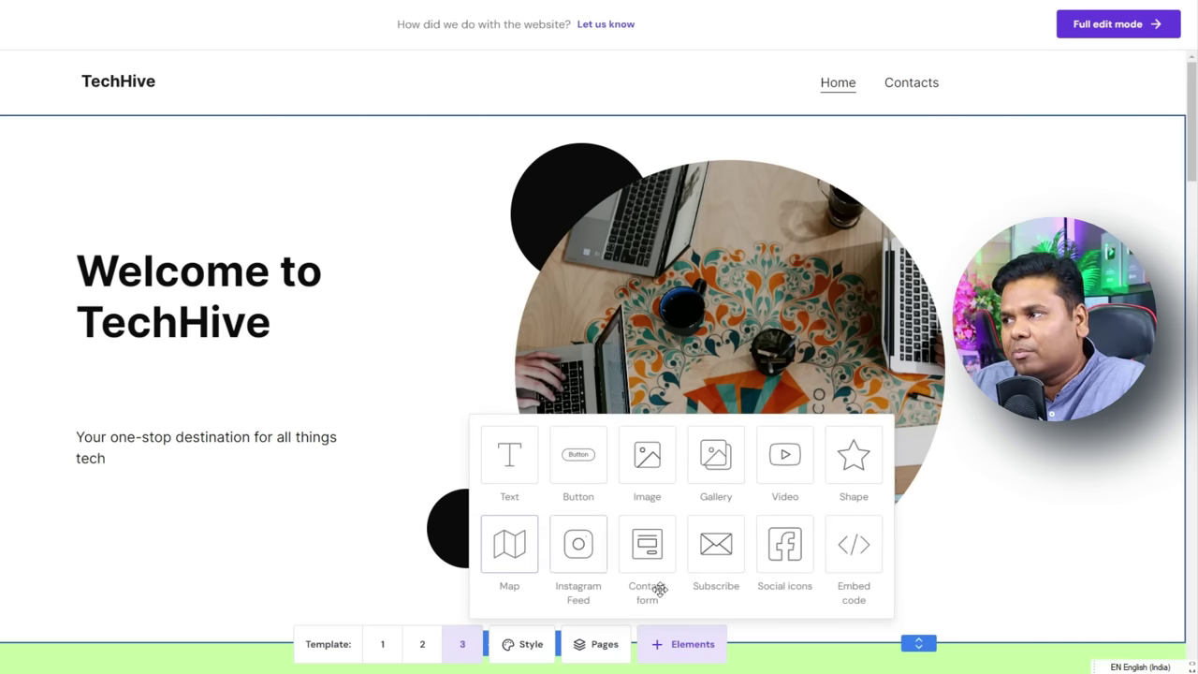
{"action": "left_click", "coordinate": [1006, 433]}
{"action": "scroll", "coordinate": [1006, 432], "scroll_direction": "down", "scroll_amount": 4}
{"action": "scroll", "coordinate": [523, 247], "scroll_direction": "up", "scroll_amount": 3}
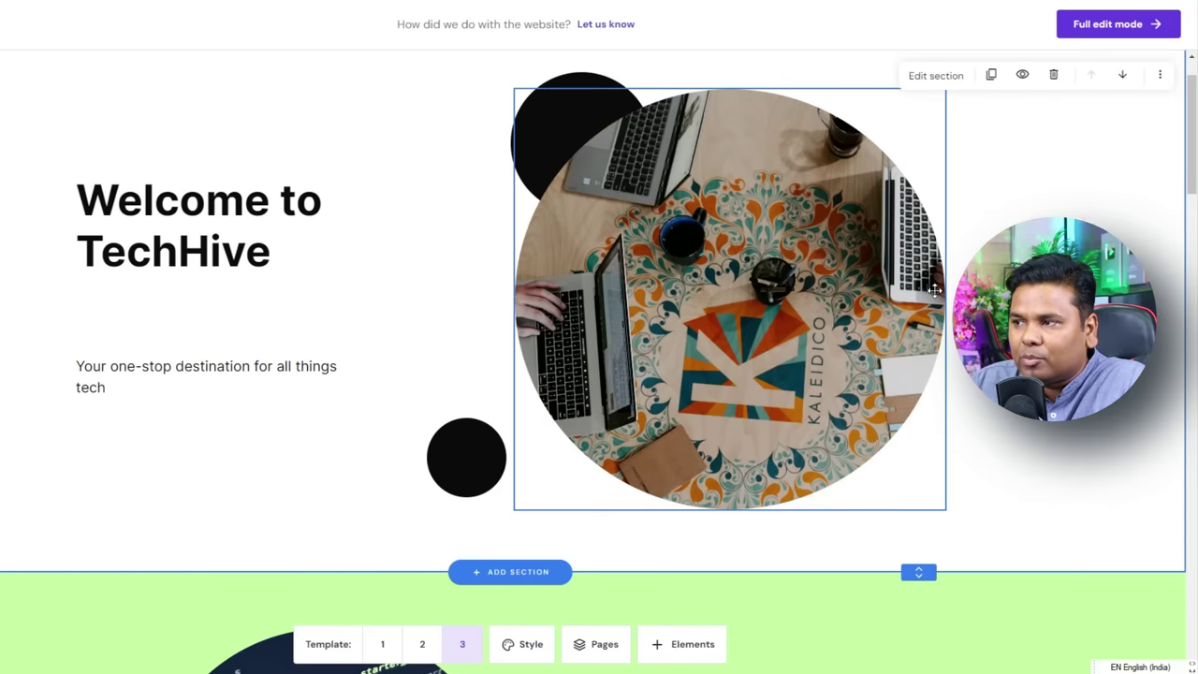
Select the large round image beside the welcome heading, check its extra options and open its image settings.
{"action": "left_click", "coordinate": [796, 225]}
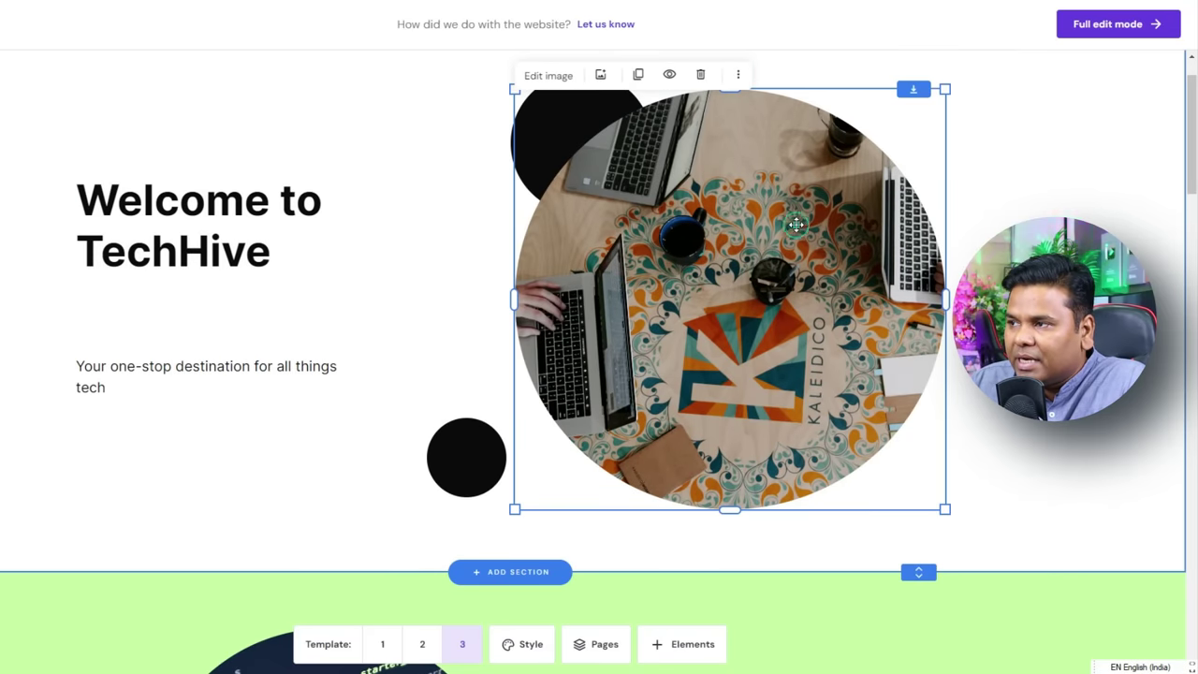
{"action": "left_click", "coordinate": [601, 75]}
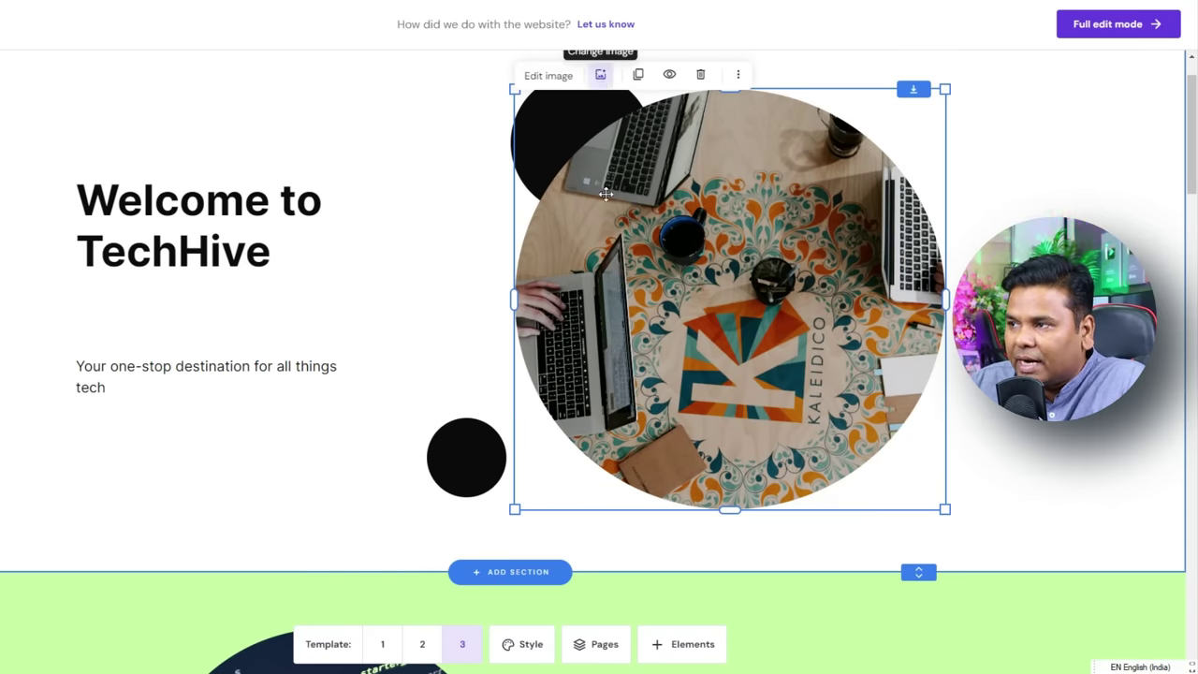
{"action": "scroll", "coordinate": [605, 194], "scroll_direction": "up", "scroll_amount": 1}
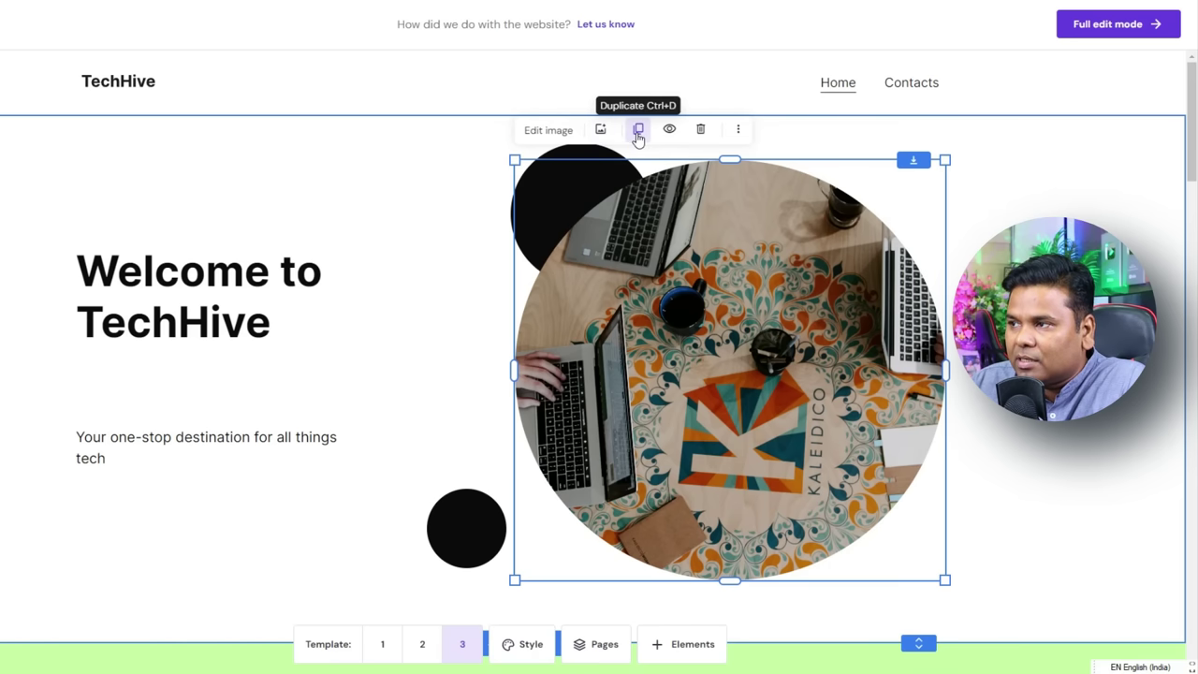
{"action": "left_click", "coordinate": [738, 131]}
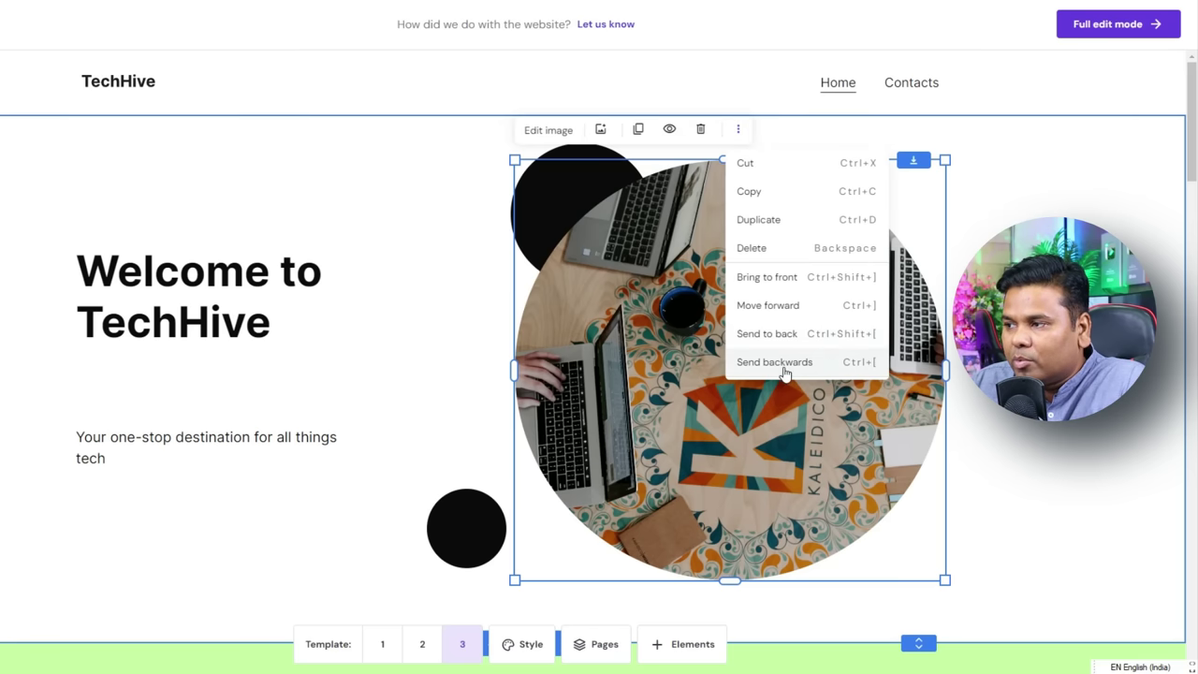
{"action": "left_click", "coordinate": [552, 136]}
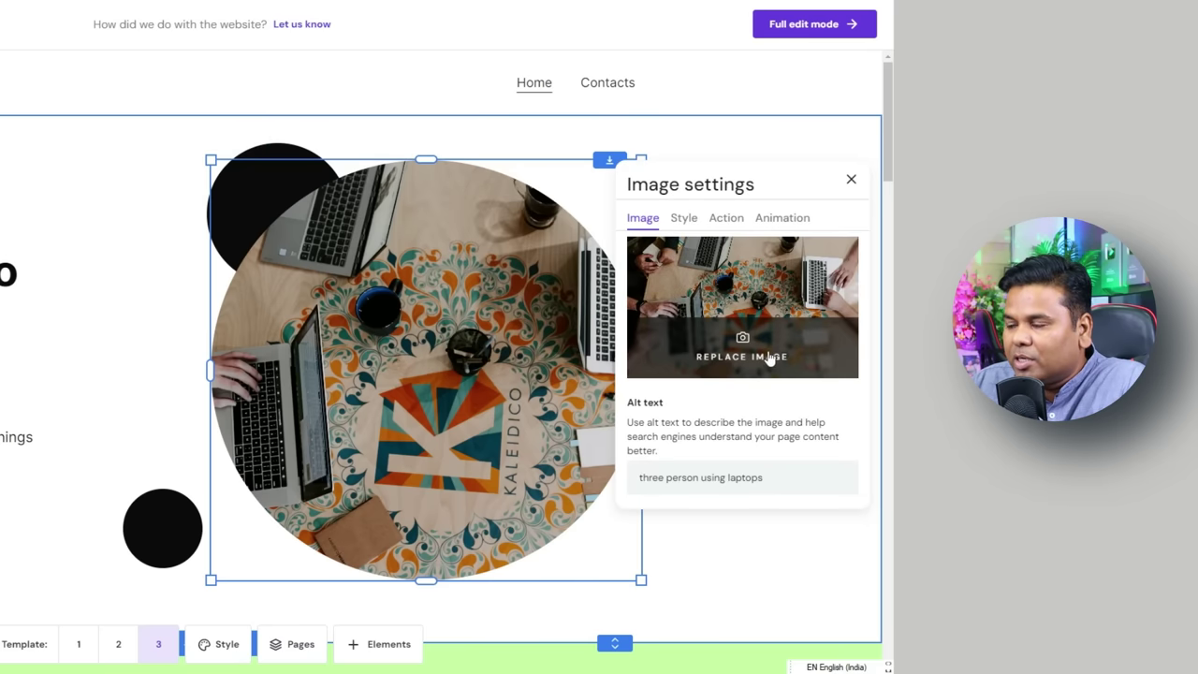
Start replacing the round welcome image and search the free images for "computer".
{"action": "left_click", "coordinate": [742, 353]}
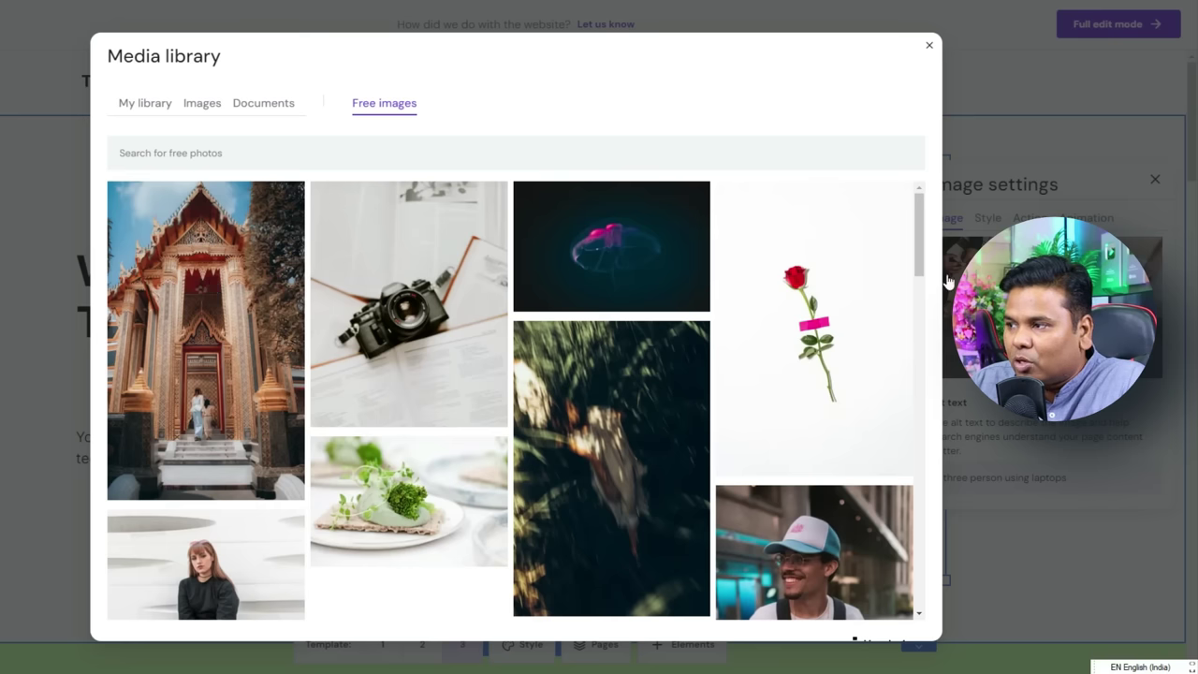
{"action": "mouse_move", "coordinate": [921, 274]}
{"action": "left_mouse_down"}
{"action": "mouse_move", "coordinate": [923, 350]}
{"action": "mouse_move", "coordinate": [917, 253]}
{"action": "left_mouse_up"}
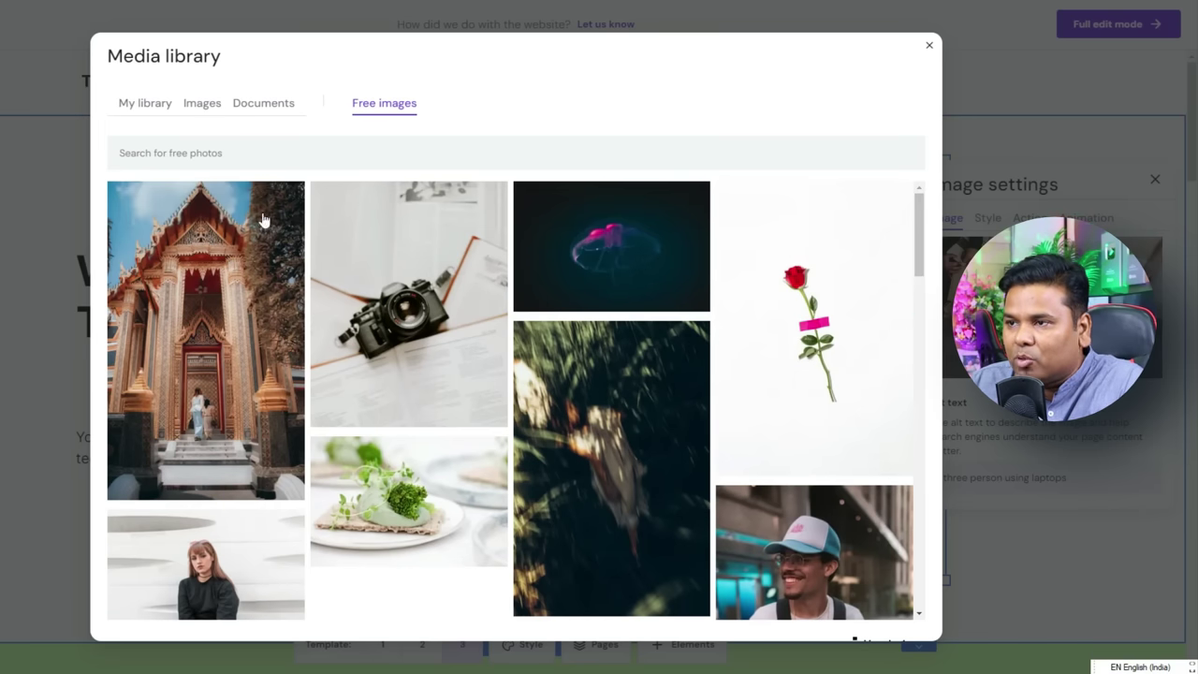
{"action": "left_click", "coordinate": [230, 152]}
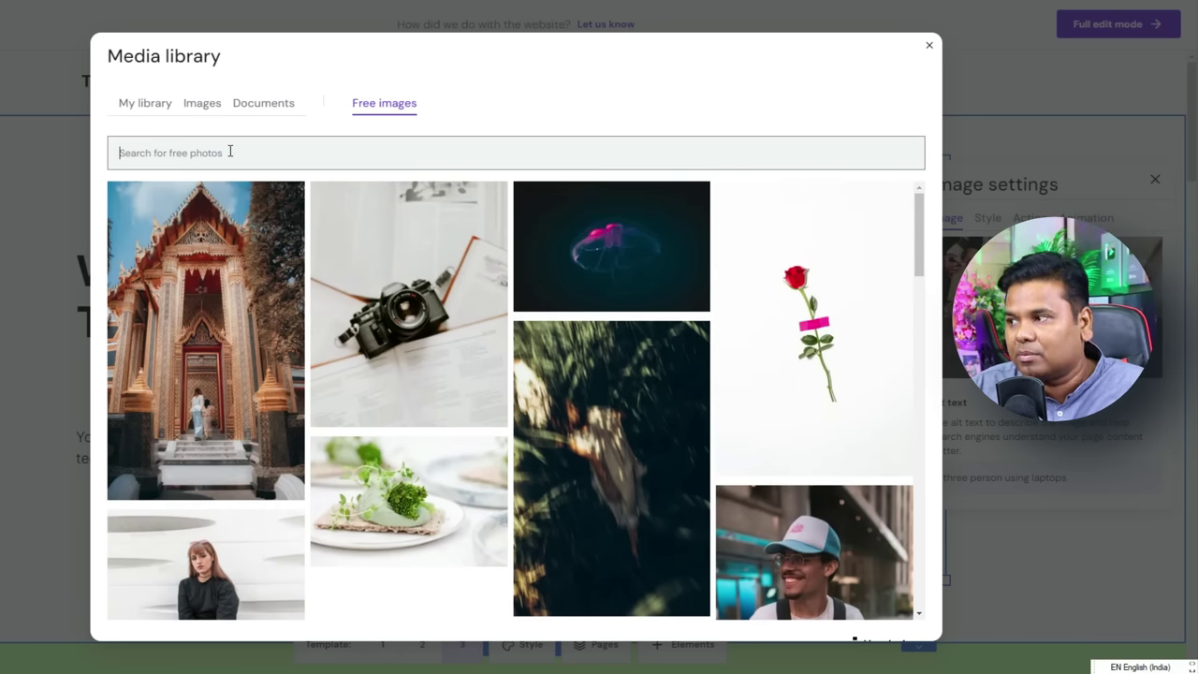
{"action": "type", "text": "comp"}
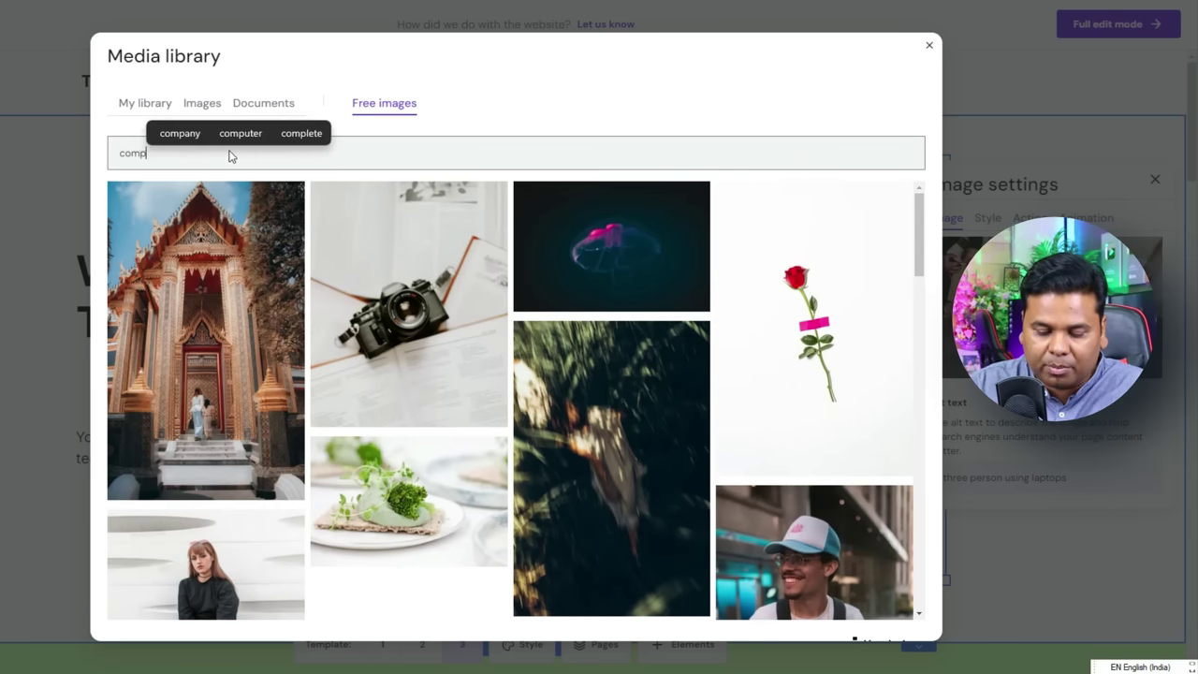
{"action": "type", "text": "uter"}
{"action": "left_click", "coordinate": [187, 163]}
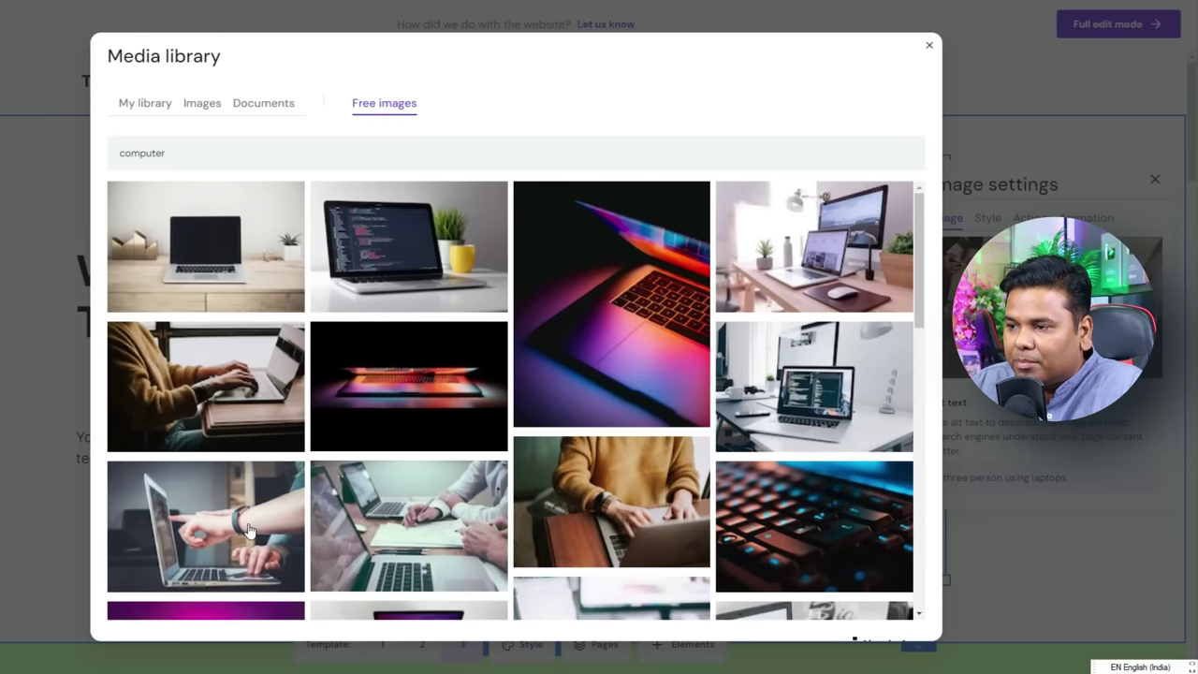
Replace the welcome image with the overhead photo of hands typing on a laptop beside an orange and a phone.
{"action": "scroll", "coordinate": [473, 521], "scroll_direction": "down", "scroll_amount": 3}
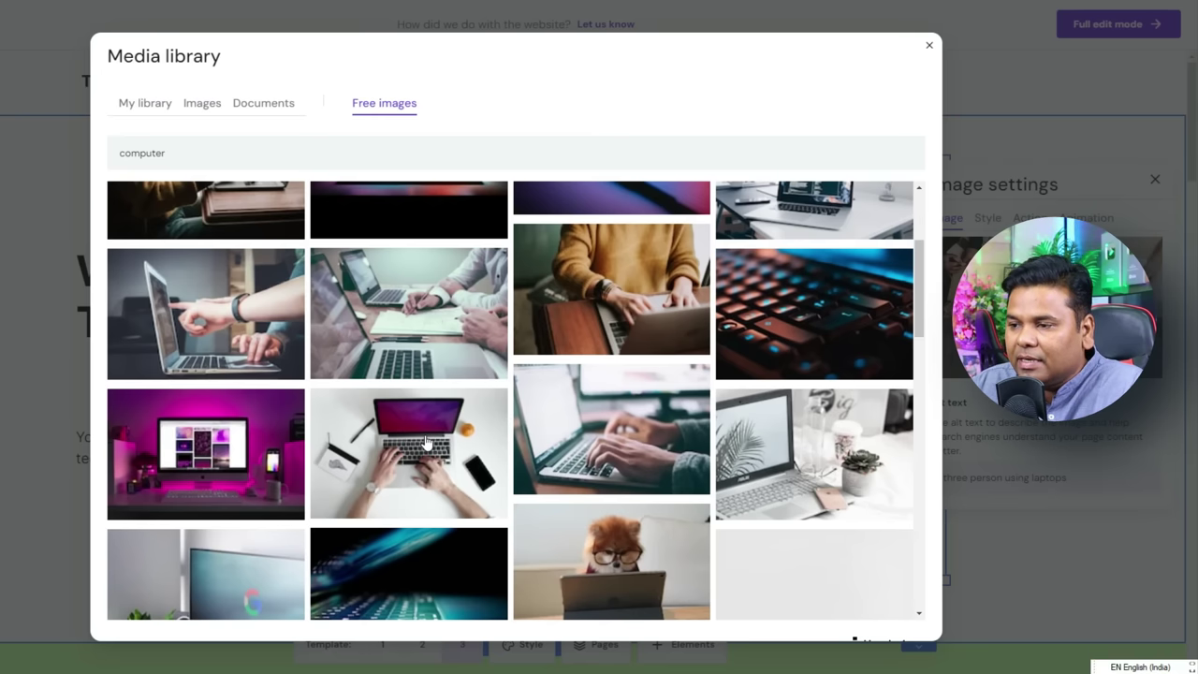
{"action": "scroll", "coordinate": [424, 435], "scroll_direction": "down", "scroll_amount": 2}
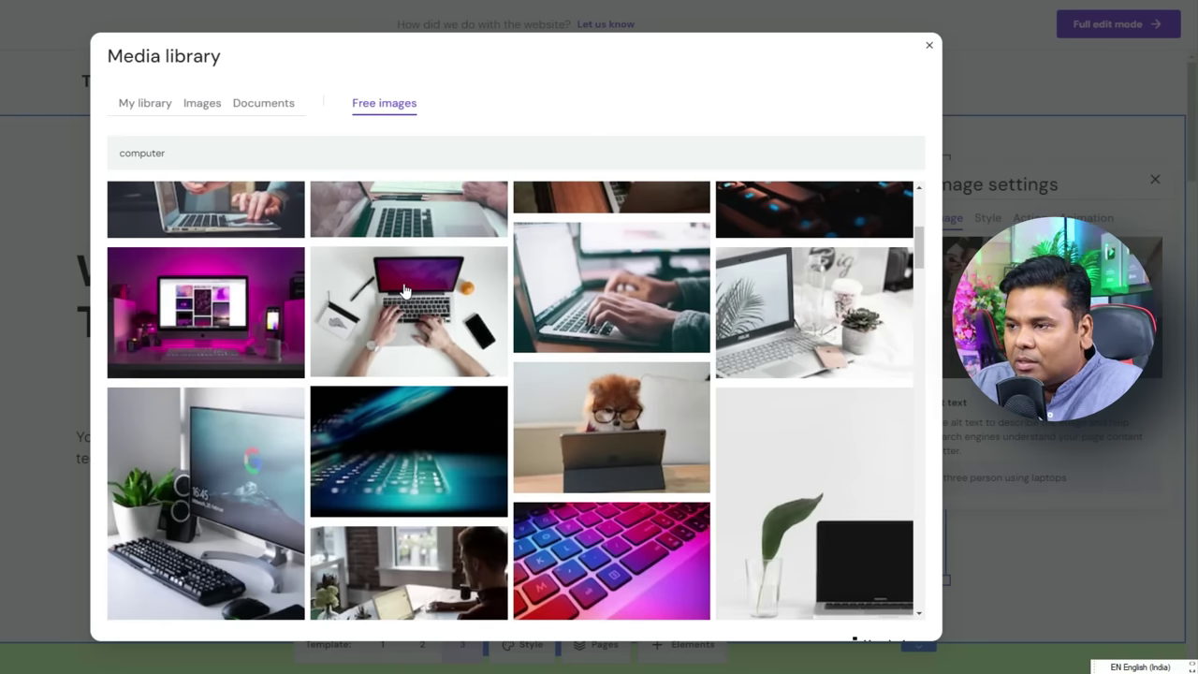
{"action": "left_click", "coordinate": [404, 291]}
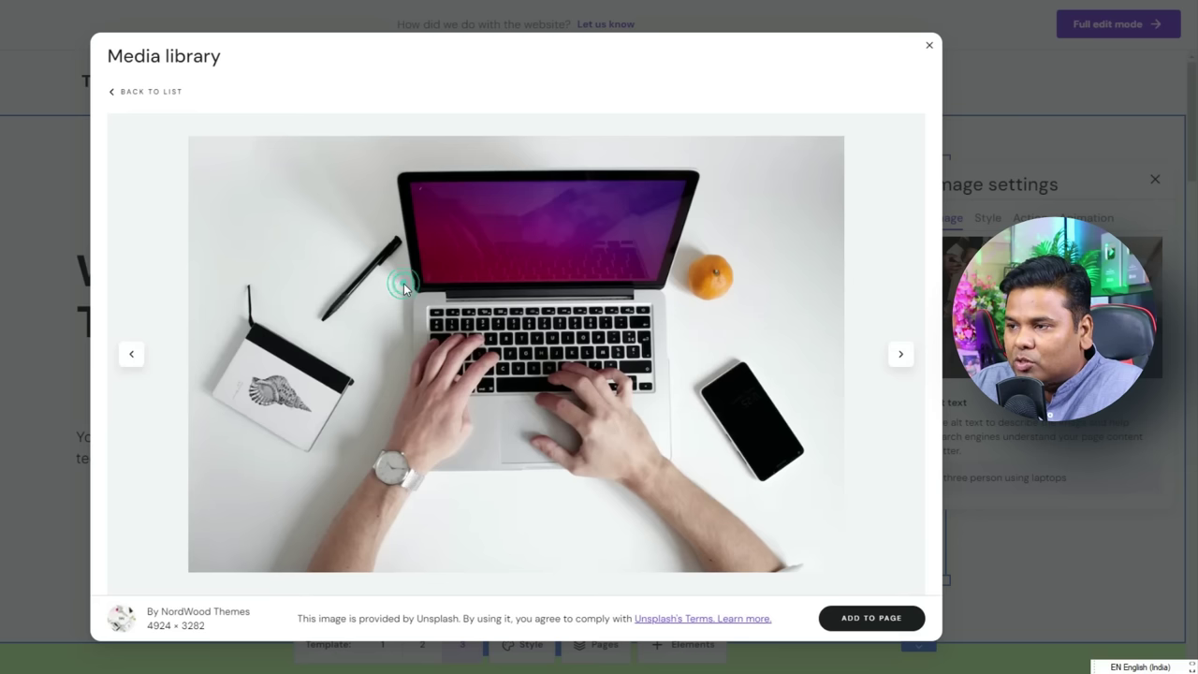
{"action": "left_click", "coordinate": [871, 620]}
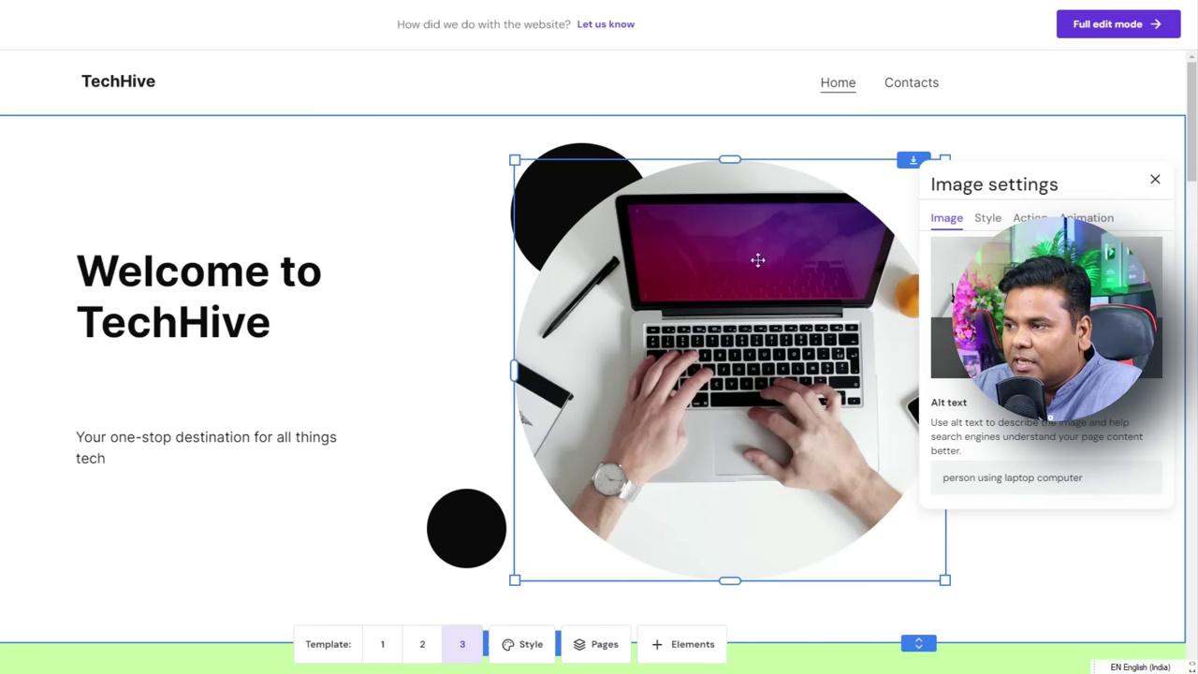
Move the round laptop image slightly down and to the left within the welcome section.
{"action": "left_click_drag", "start_coordinate": [636, 284], "coordinate": [722, 316]}
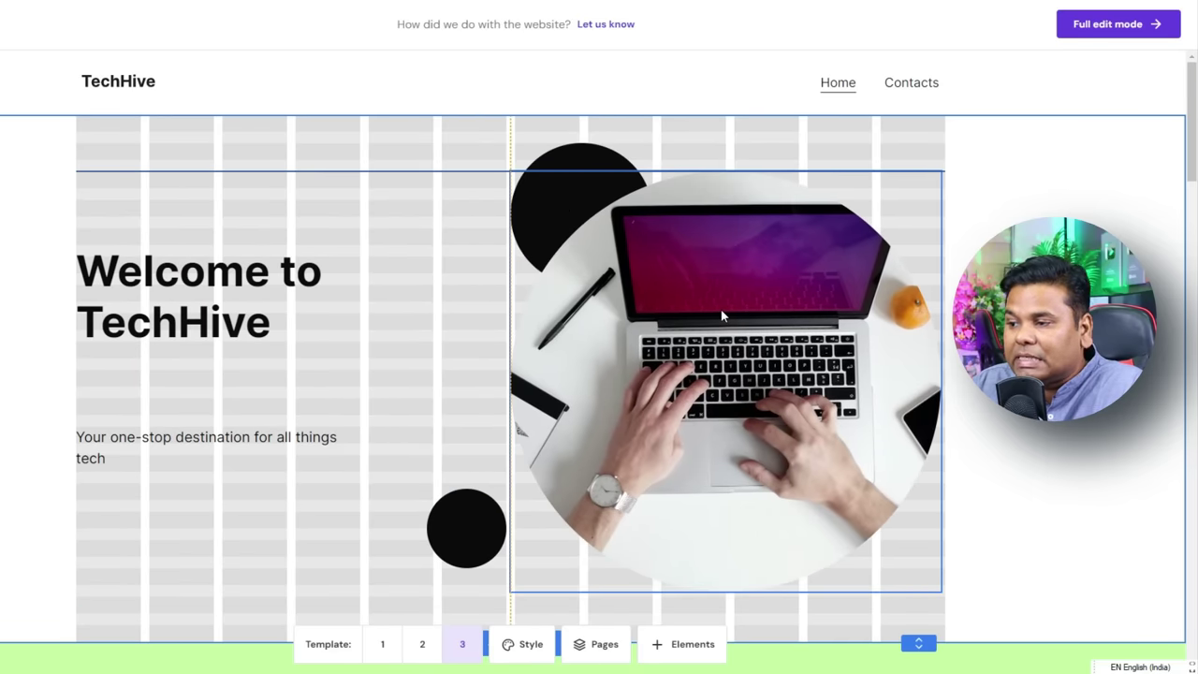
{"action": "left_click_drag", "start_coordinate": [708, 308], "coordinate": [713, 308]}
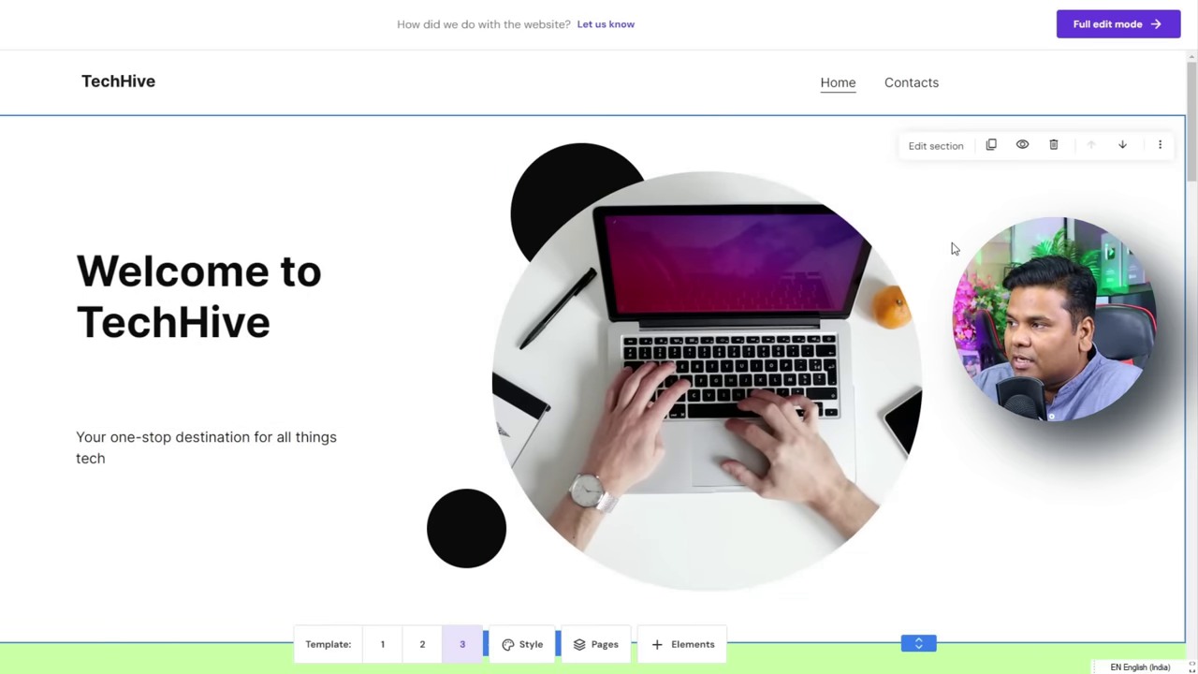
Open the settings of the code photo in the "Discover the Latest Tech" section and view its corner radius and on-click options.
{"action": "scroll", "coordinate": [886, 322], "scroll_direction": "down", "scroll_amount": 7}
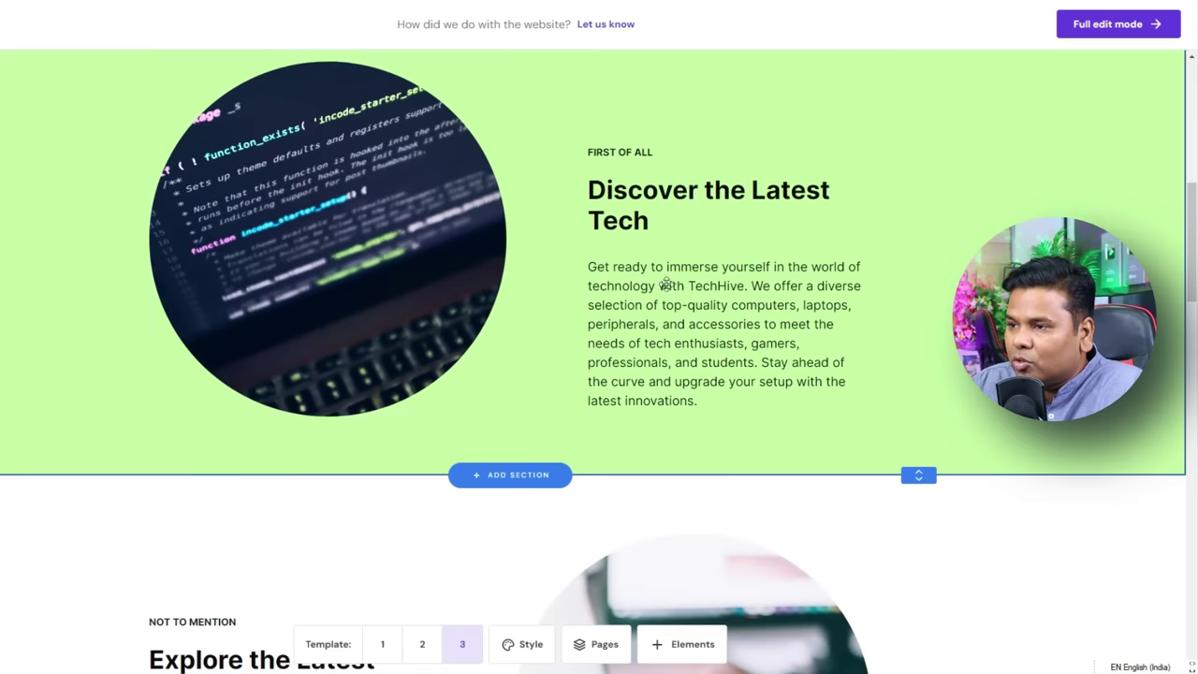
{"action": "scroll", "coordinate": [355, 249], "scroll_direction": "up", "scroll_amount": 1}
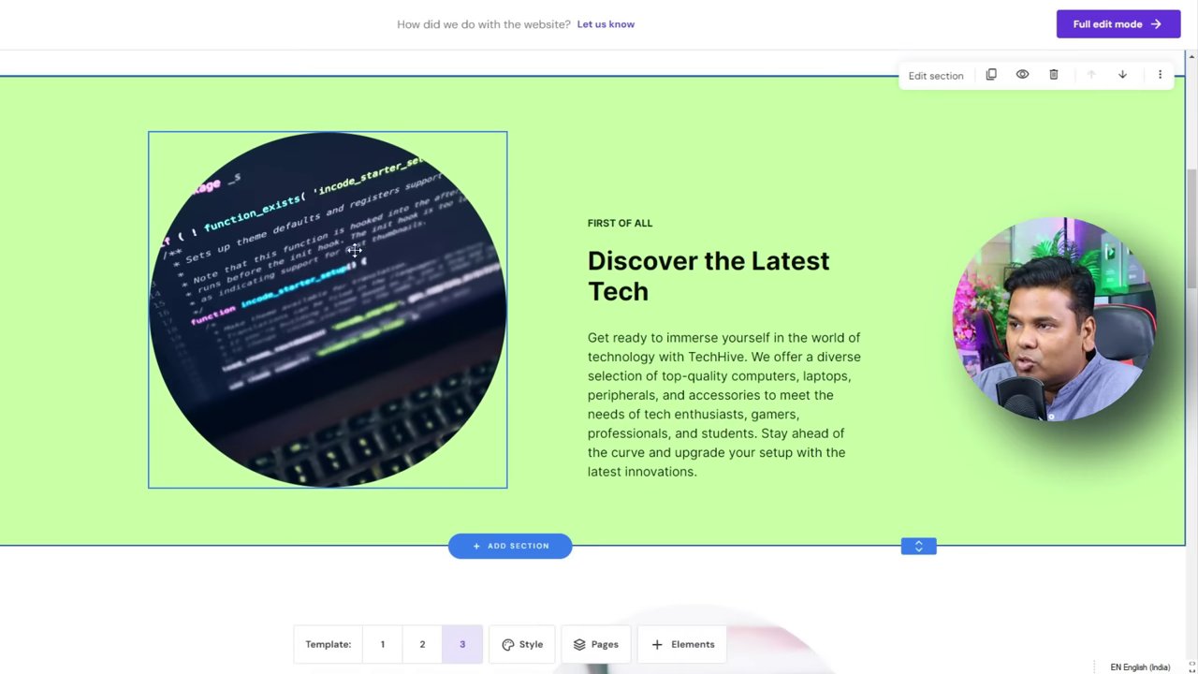
{"action": "left_click", "coordinate": [290, 238]}
{"action": "left_click", "coordinate": [187, 103]}
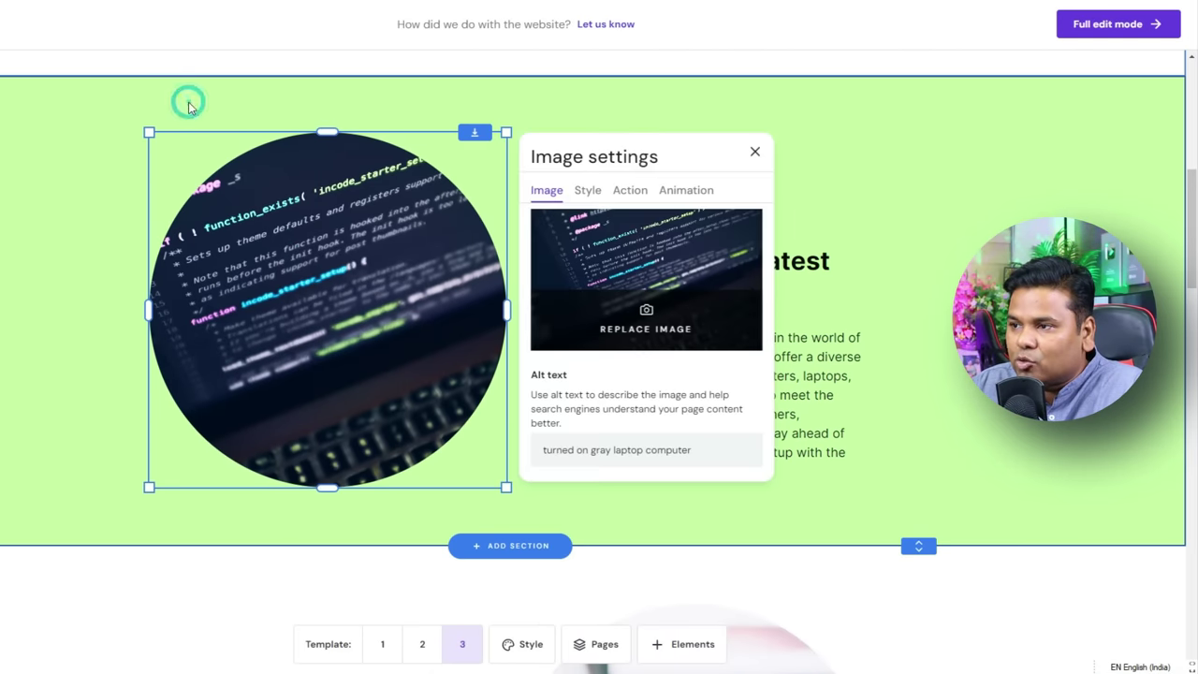
{"action": "left_click", "coordinate": [589, 193]}
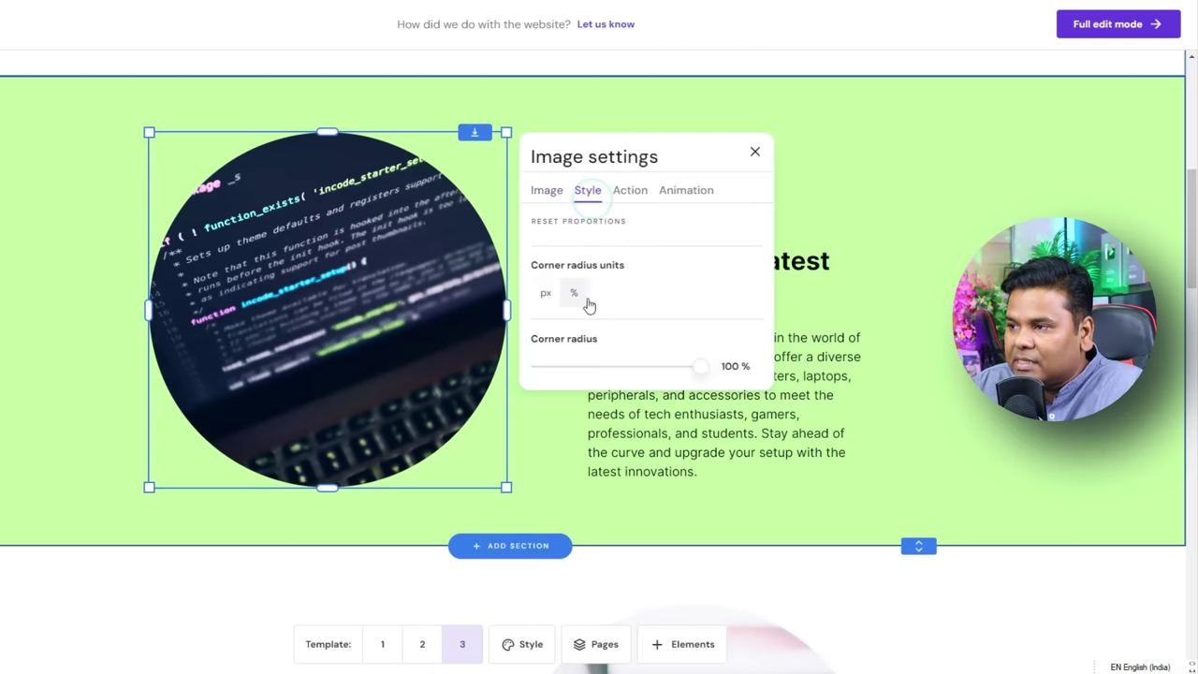
{"action": "left_click", "coordinate": [630, 192]}
{"action": "left_click", "coordinate": [618, 246]}
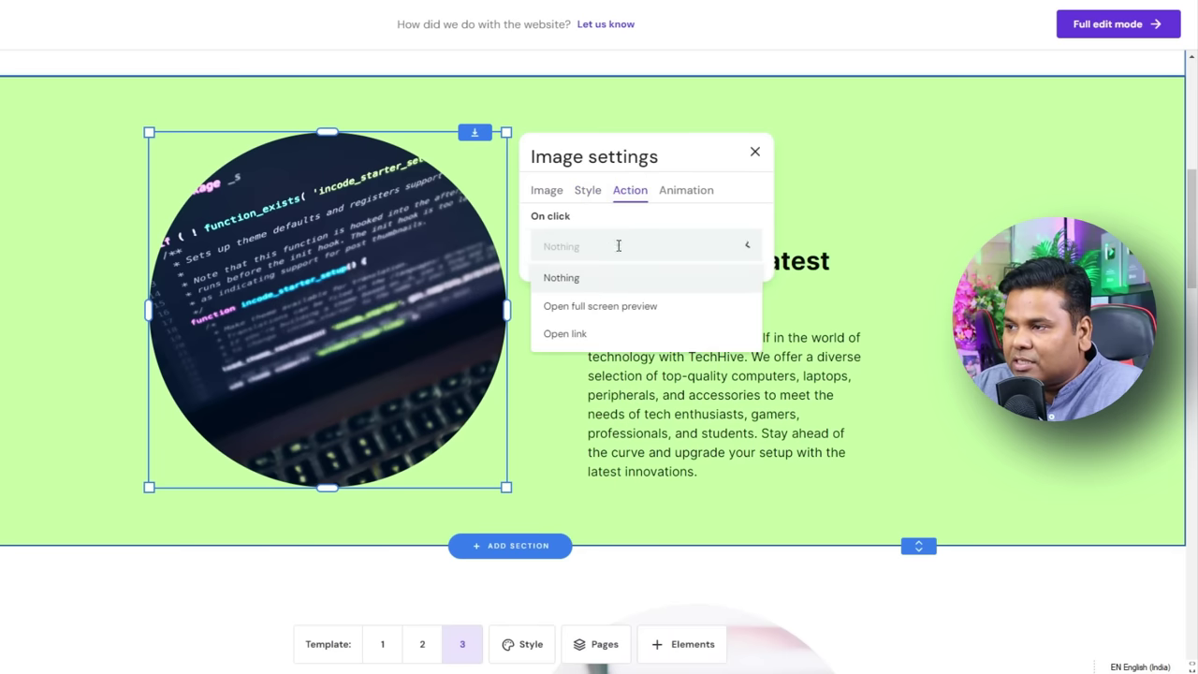
Try the Slide and Fade animations on the code photo and set it back to Scale.
{"action": "left_click", "coordinate": [686, 190]}
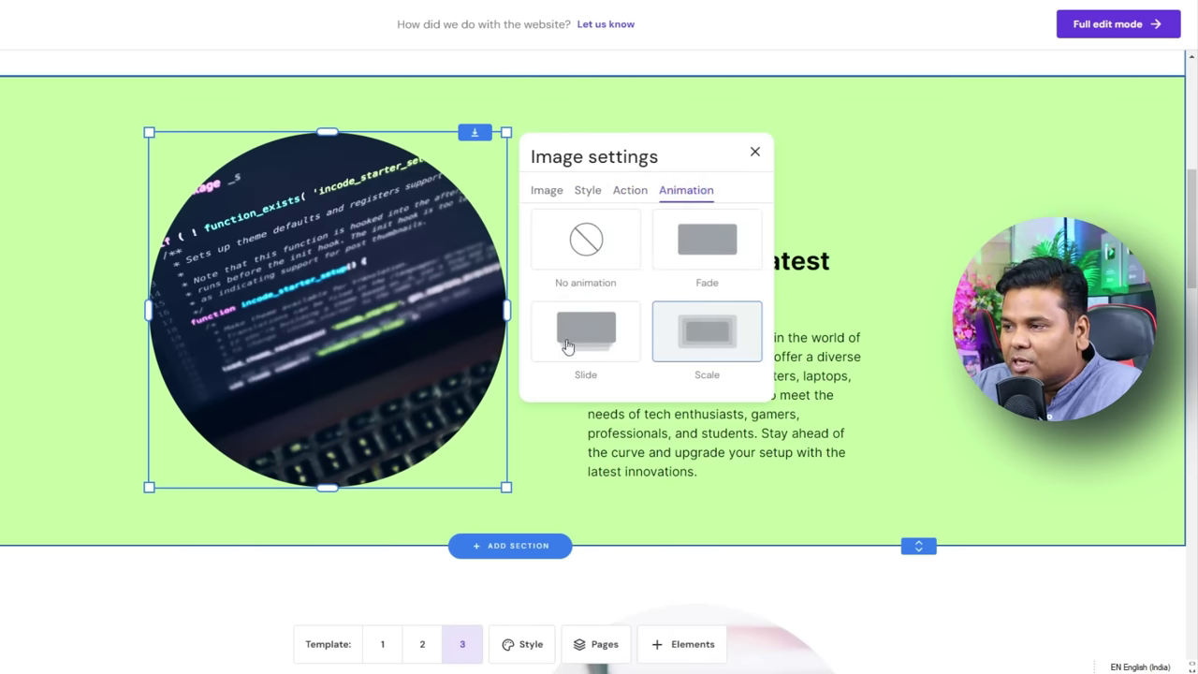
{"action": "left_click", "coordinate": [568, 346]}
{"action": "left_click", "coordinate": [711, 247]}
{"action": "left_click", "coordinate": [717, 351]}
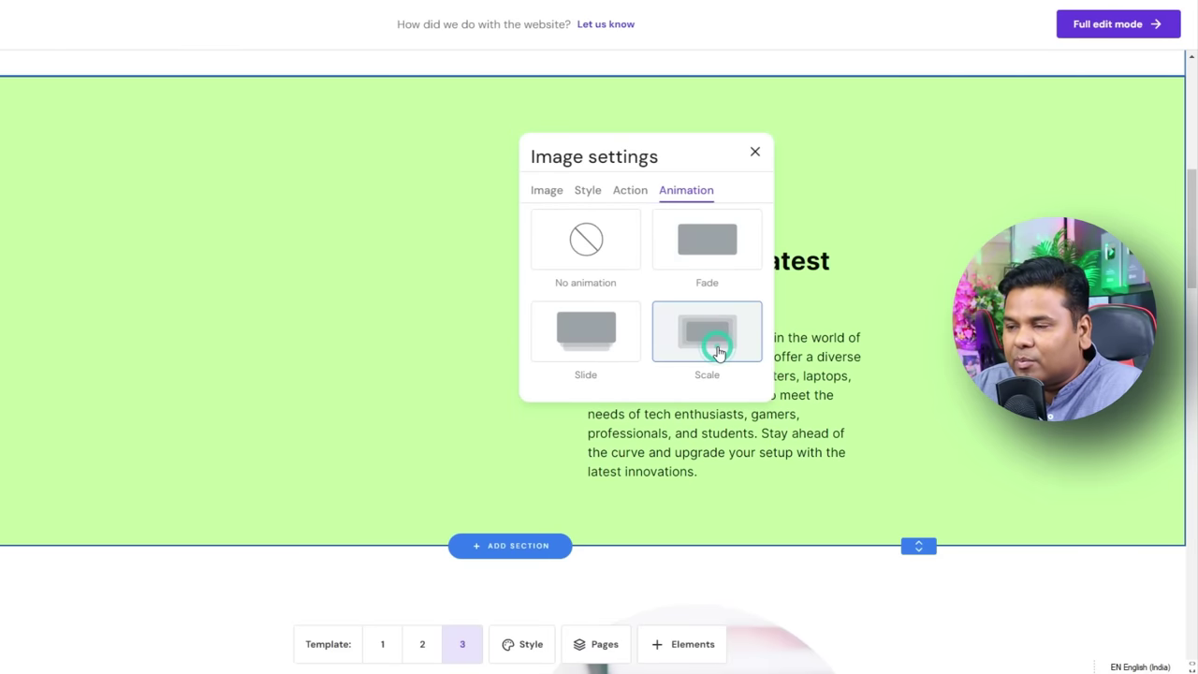
Replace the code photo in the "Discover the Latest Tech" section with the pink-lit desk and monitor photo from a free-image search for "computer".
{"action": "left_click", "coordinate": [547, 191]}
{"action": "left_click", "coordinate": [664, 322]}
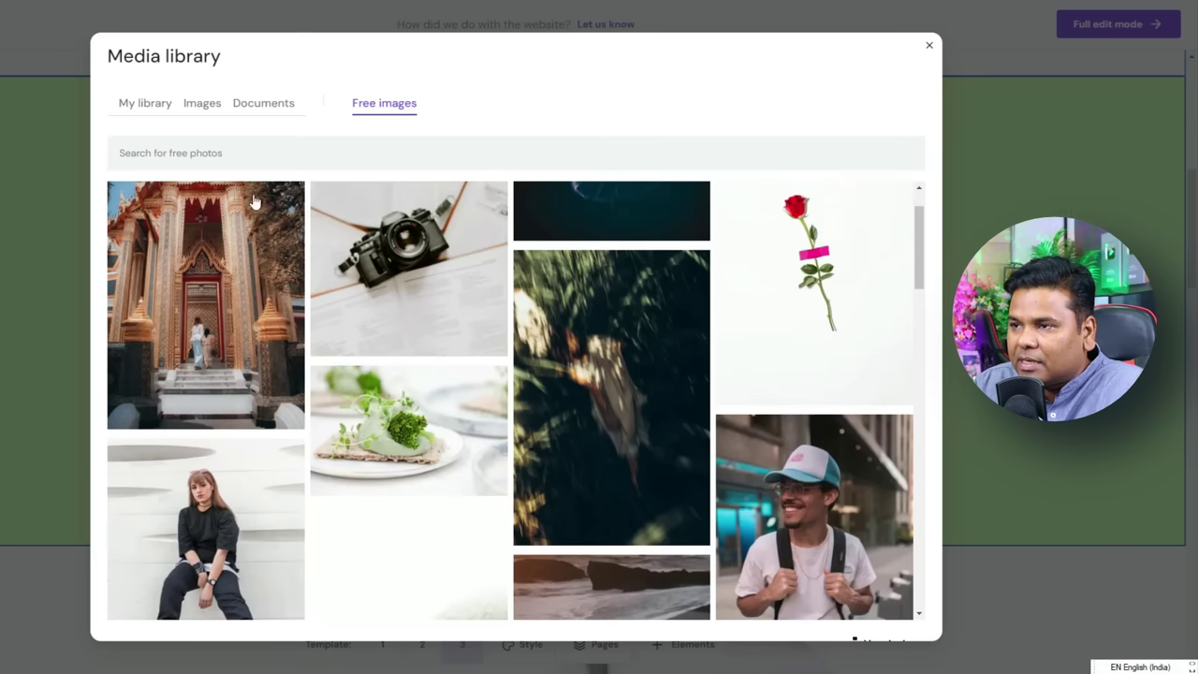
{"action": "left_click", "coordinate": [201, 161]}
{"action": "type", "text": "computer"}
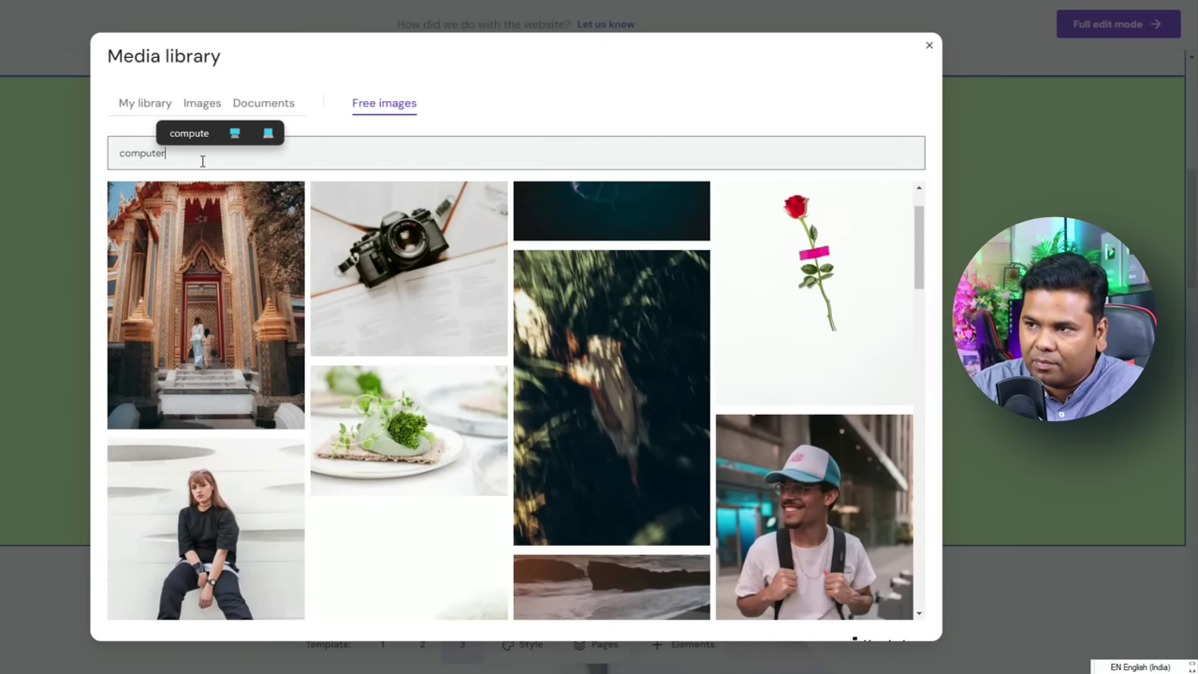
{"action": "key", "text": "Return"}
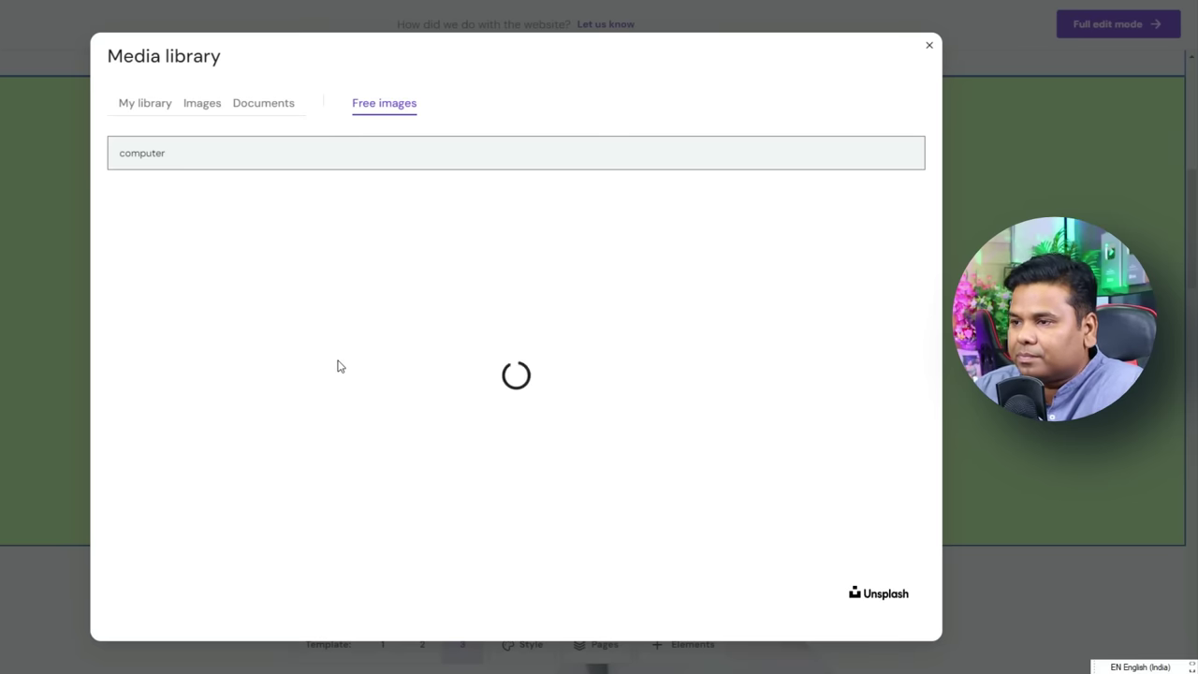
{"action": "scroll", "coordinate": [381, 359], "scroll_direction": "down", "scroll_amount": 10}
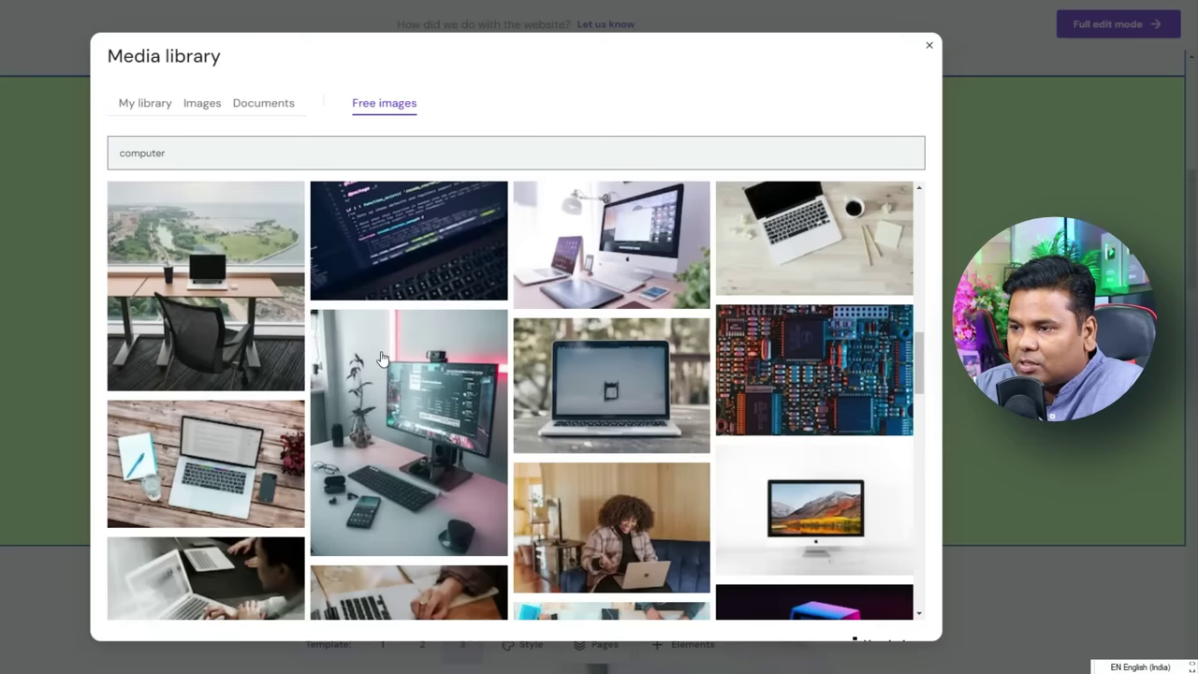
{"action": "left_click", "coordinate": [426, 409]}
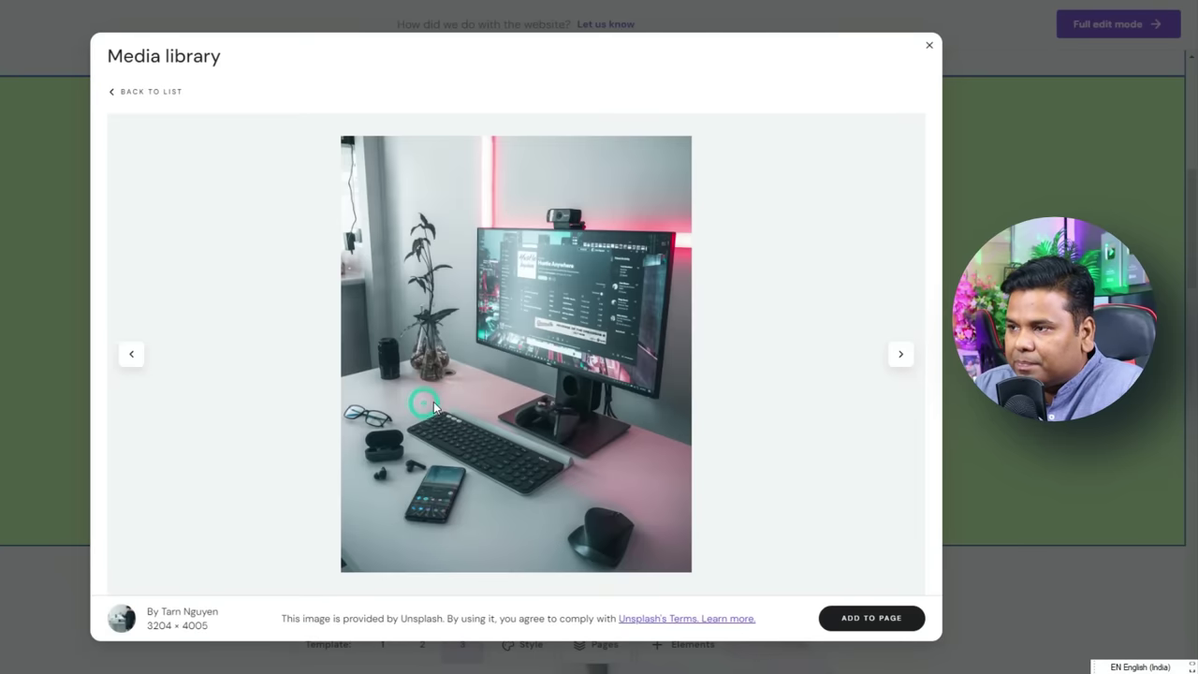
{"action": "left_click", "coordinate": [877, 620]}
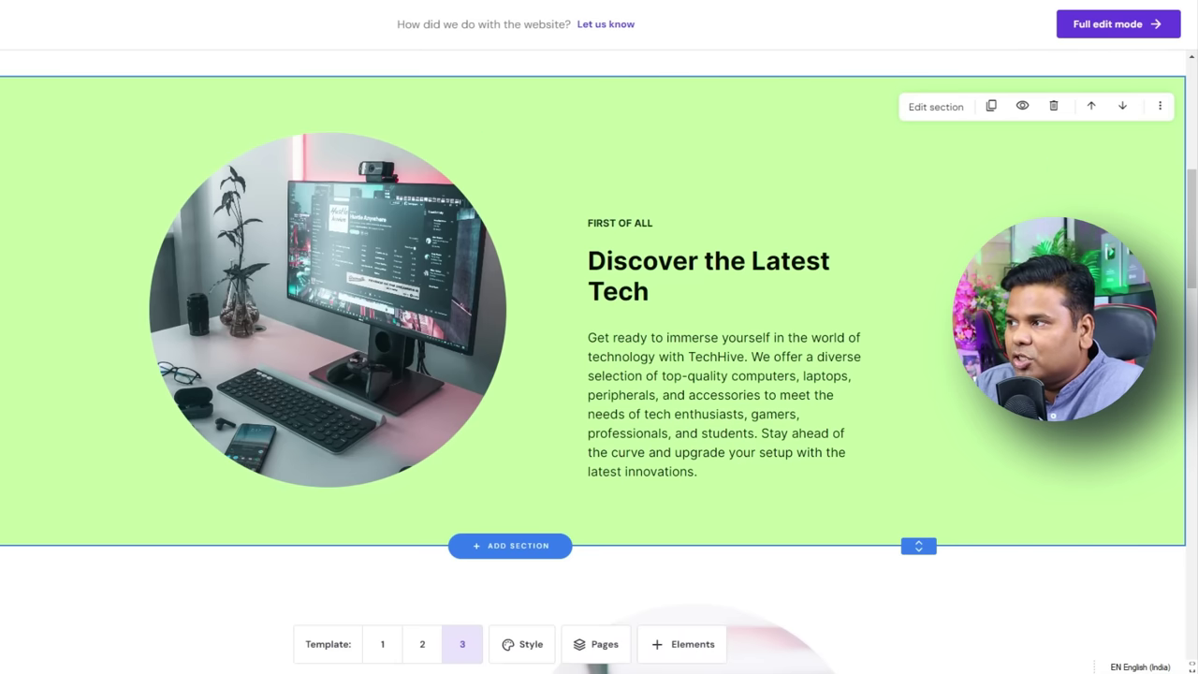
Preview an image background for the "Discover the Latest Tech" section, and set its background color to white (#ffffff).
{"action": "left_click", "coordinate": [935, 107]}
{"action": "left_click", "coordinate": [1095, 187]}
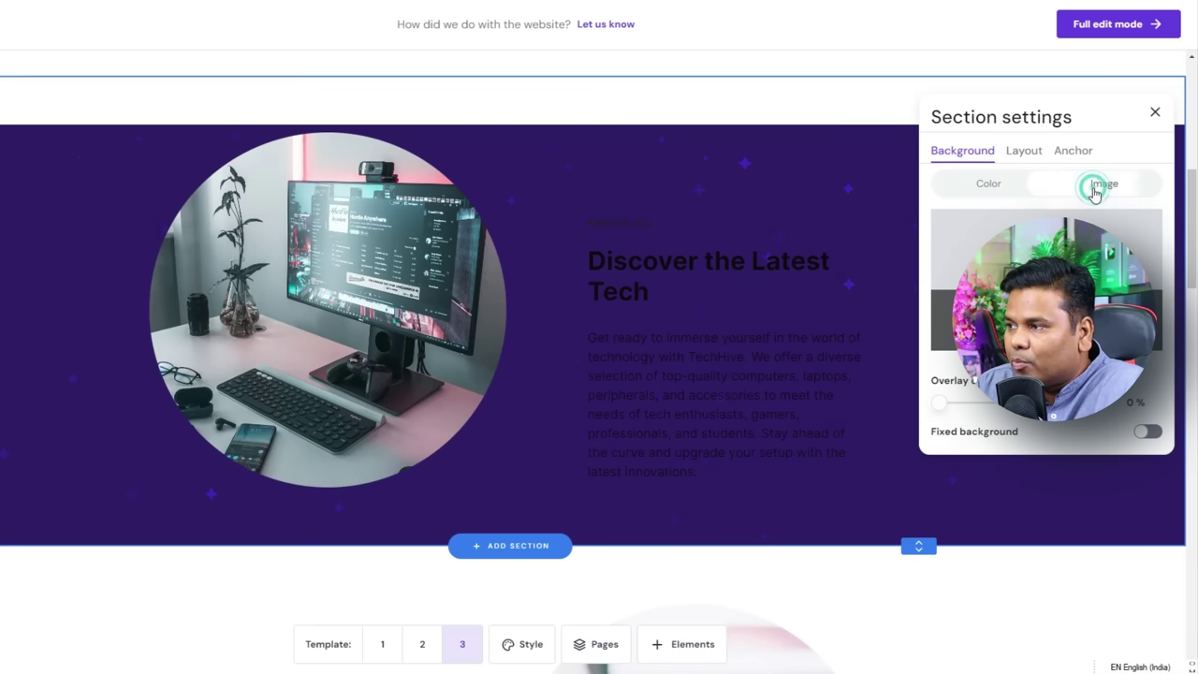
{"action": "left_click", "coordinate": [1005, 192]}
{"action": "left_click", "coordinate": [1154, 219]}
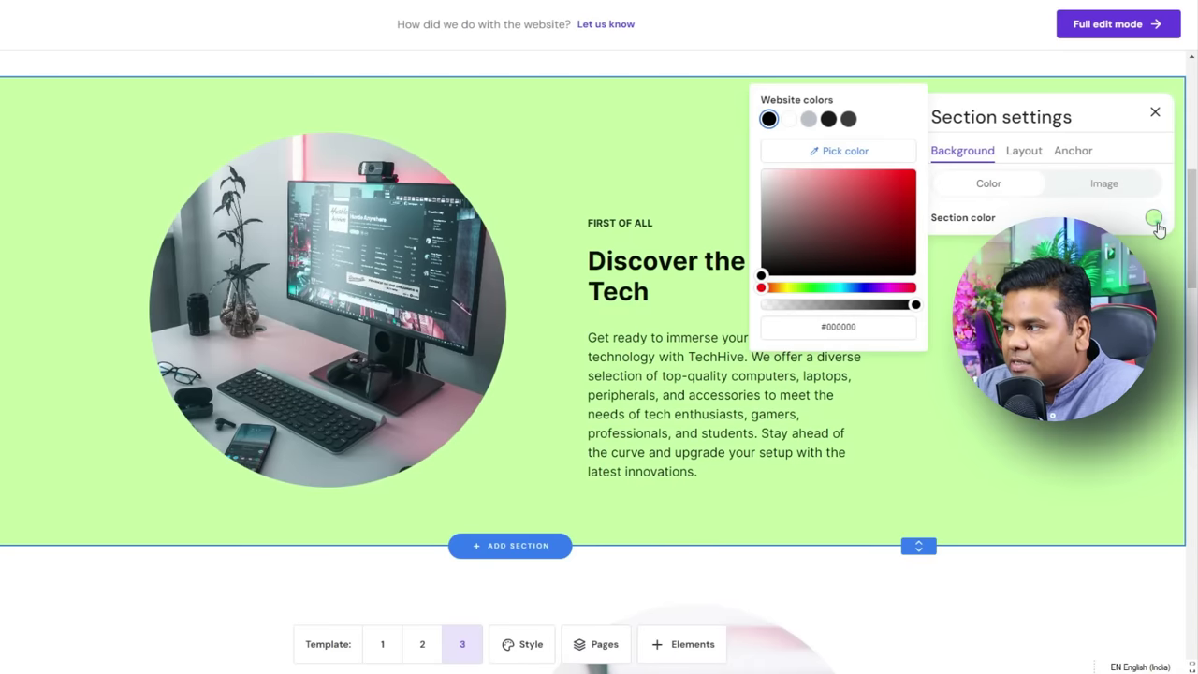
{"action": "left_click", "coordinate": [808, 121]}
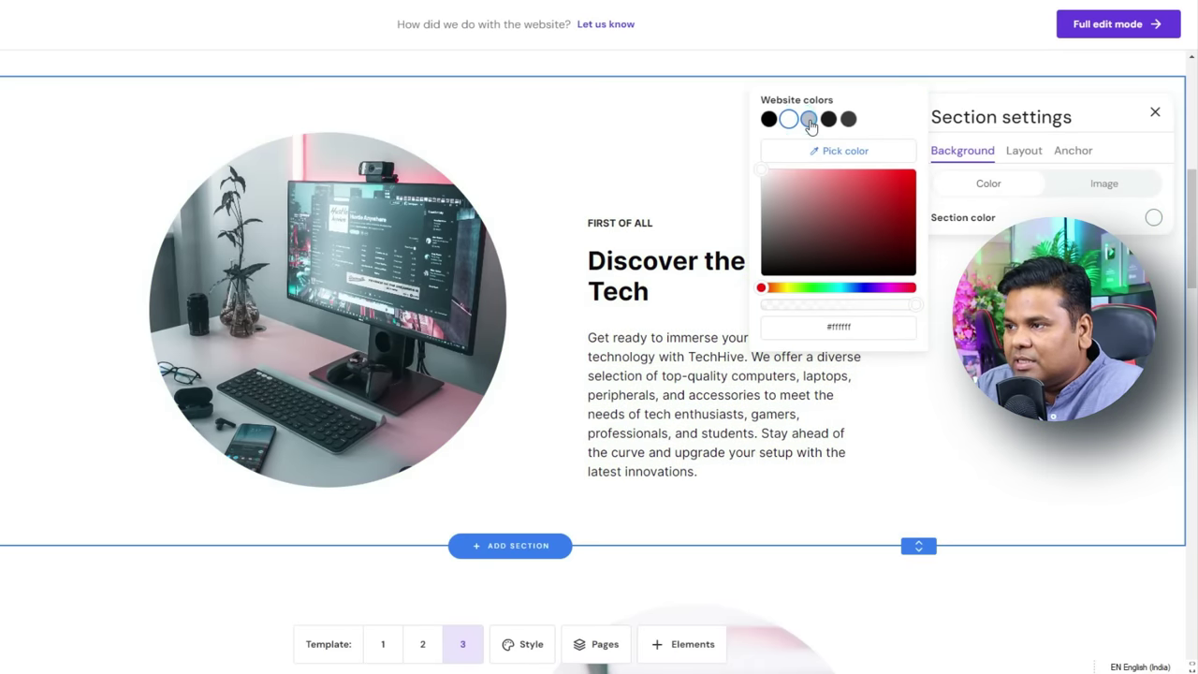
Try the grey #b8c0cc and black website colors on the "Discover the Latest Tech" section and set it back to white.
{"action": "scroll", "coordinate": [631, 423], "scroll_direction": "up", "scroll_amount": 5}
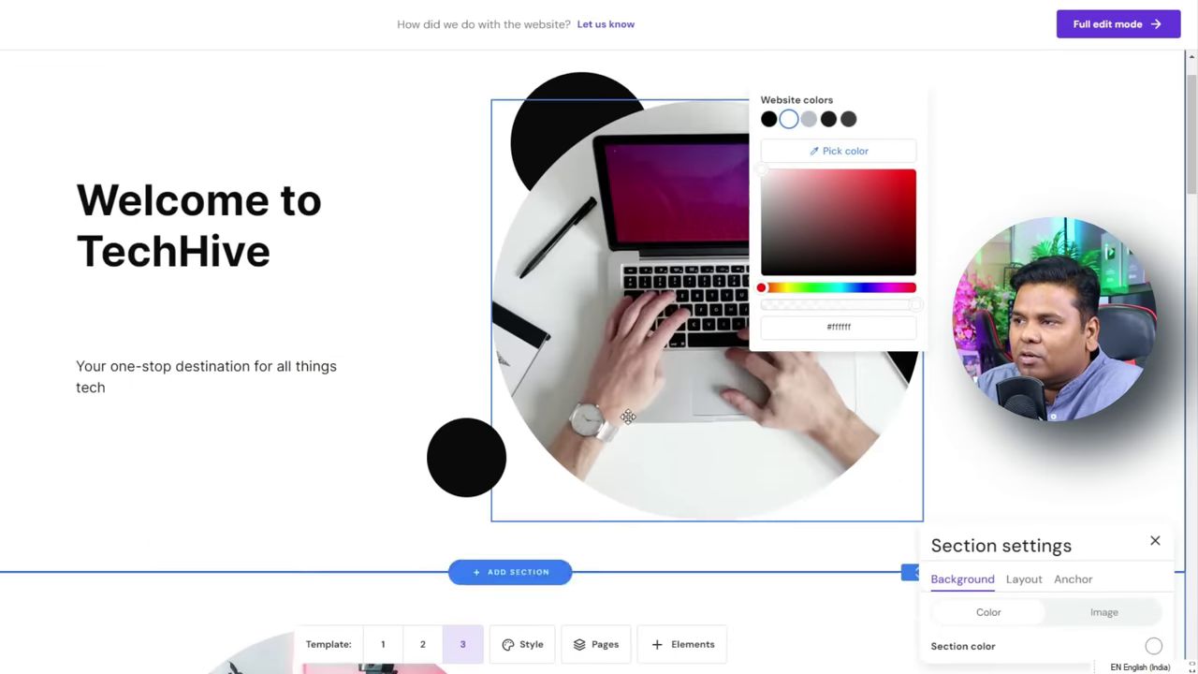
{"action": "scroll", "coordinate": [630, 423], "scroll_direction": "down", "scroll_amount": 6}
{"action": "left_click", "coordinate": [809, 120]}
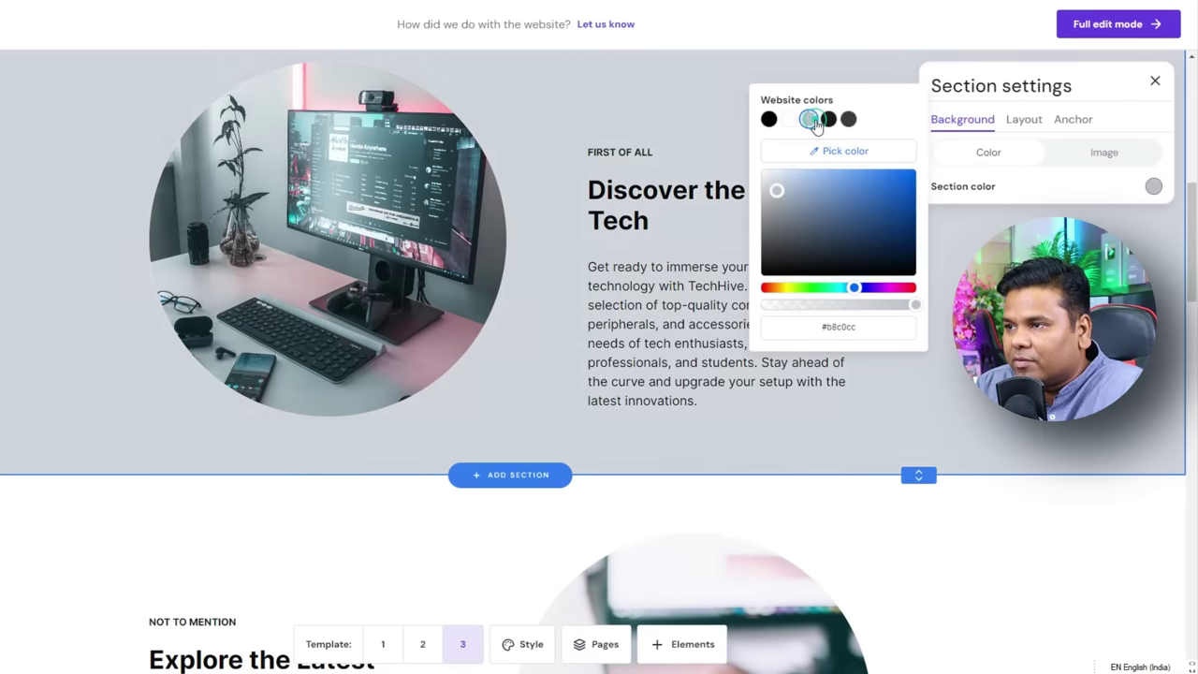
{"action": "left_click", "coordinate": [769, 120]}
{"action": "left_click", "coordinate": [789, 120]}
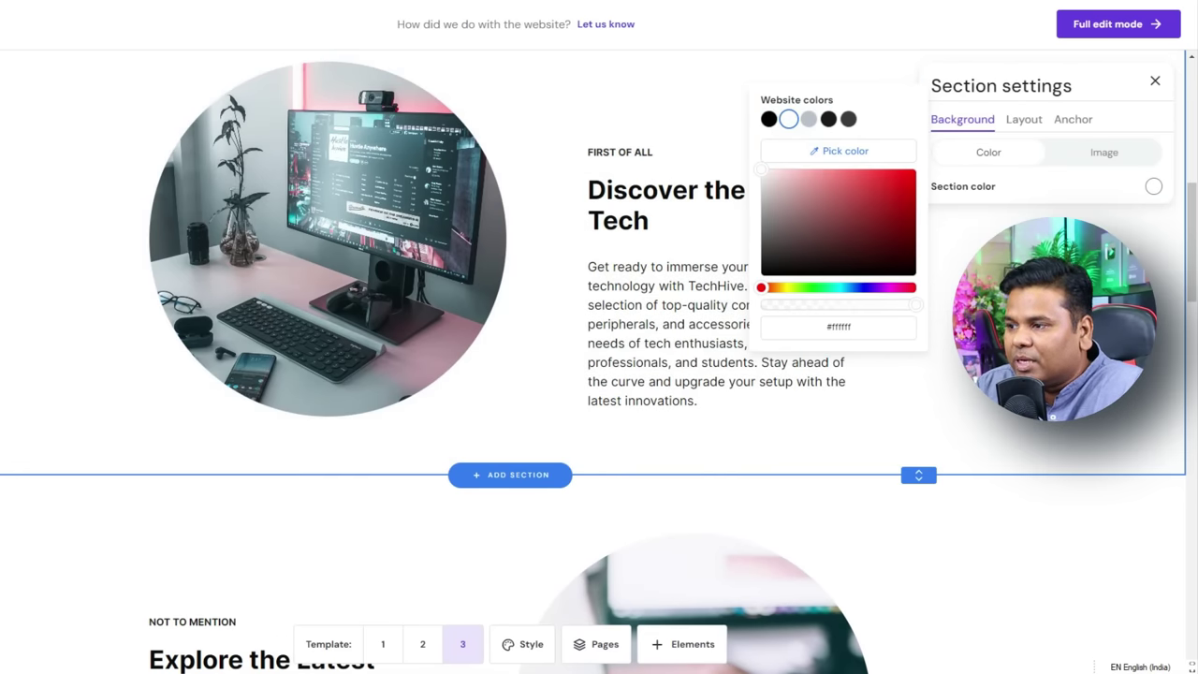
{"action": "key", "text": "Escape"}
Try the Fugaz One / Work Sans font pair on the website, and replace it with a pair using a wide, rounded heading font.
{"action": "scroll", "coordinate": [599, 365], "scroll_direction": "up", "scroll_amount": 3}
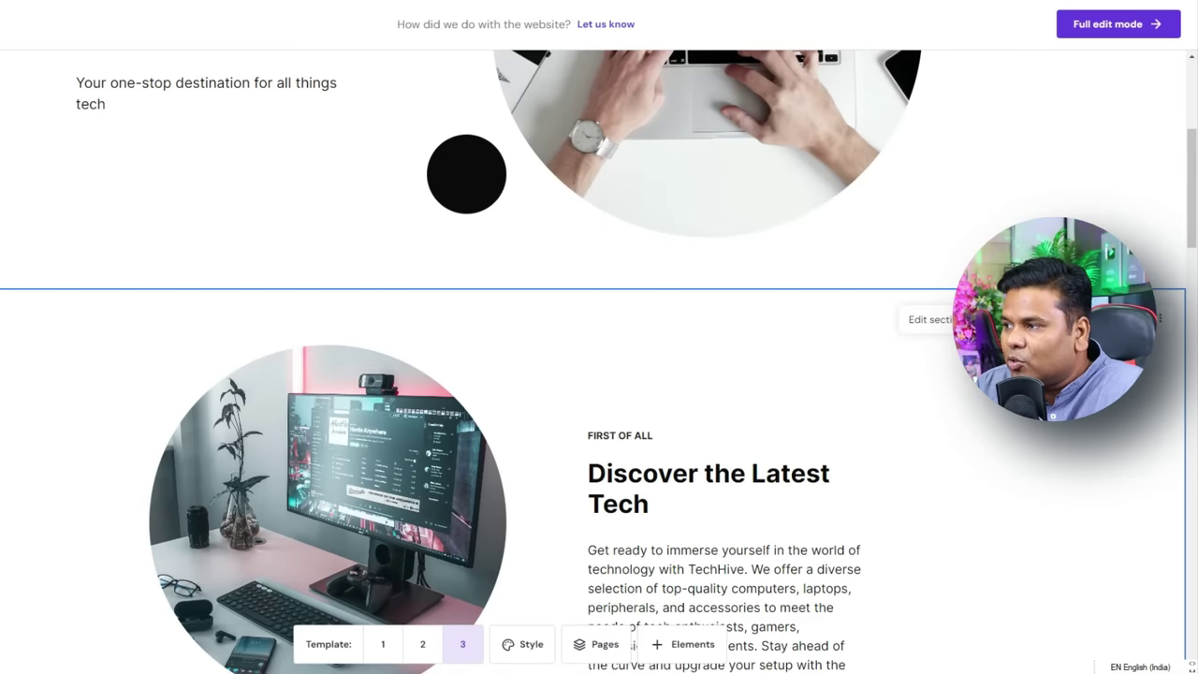
{"action": "scroll", "coordinate": [599, 365], "scroll_direction": "down", "scroll_amount": 7}
{"action": "scroll", "coordinate": [598, 365], "scroll_direction": "down", "scroll_amount": 2}
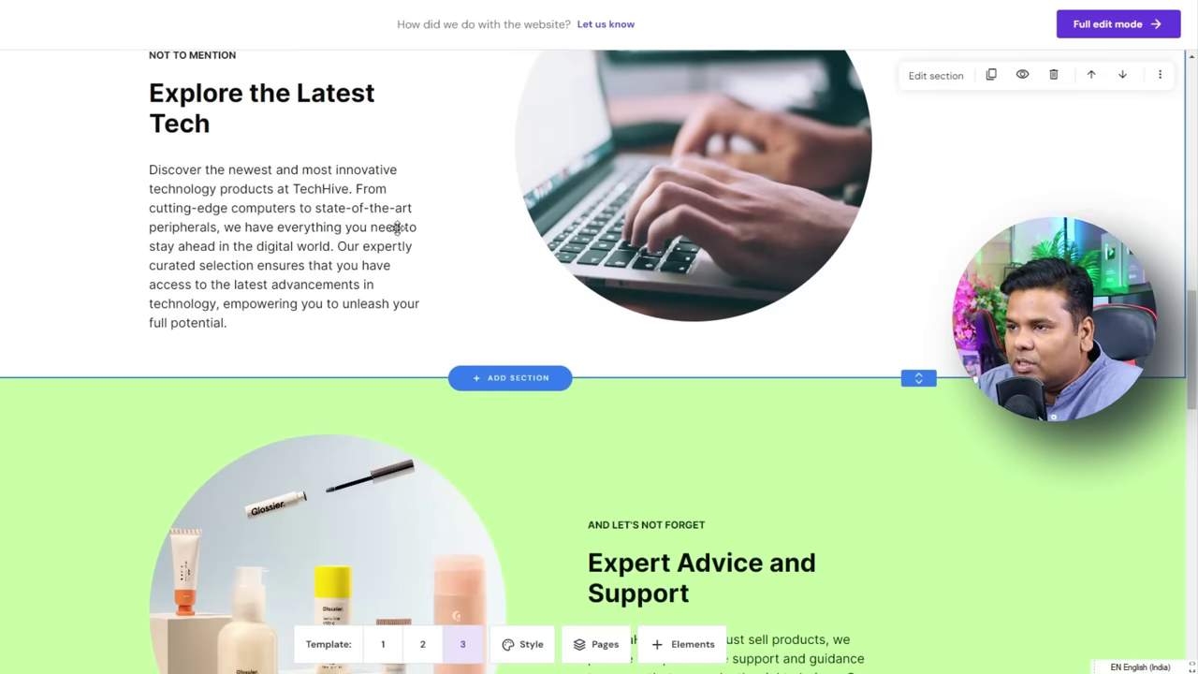
{"action": "scroll", "coordinate": [177, 125], "scroll_direction": "up", "scroll_amount": 2}
{"action": "left_click", "coordinate": [220, 232]}
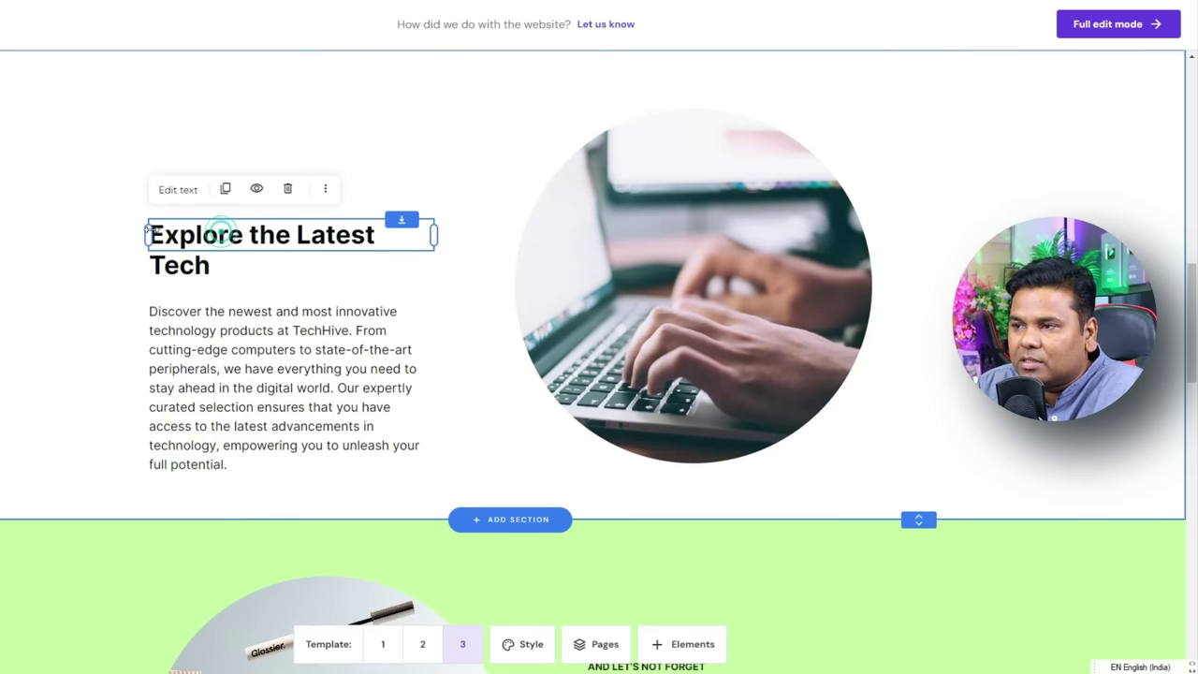
{"action": "left_click", "coordinate": [513, 644]}
{"action": "scroll", "coordinate": [443, 473], "scroll_direction": "down", "scroll_amount": 4}
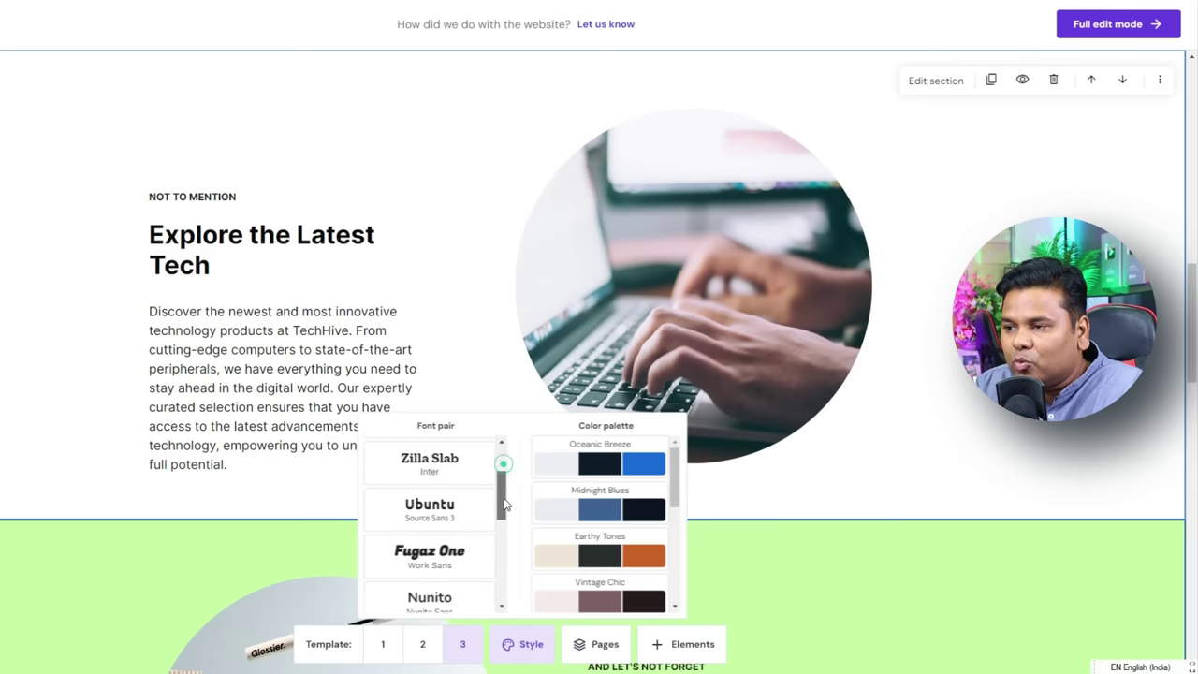
{"action": "left_click", "coordinate": [444, 469]}
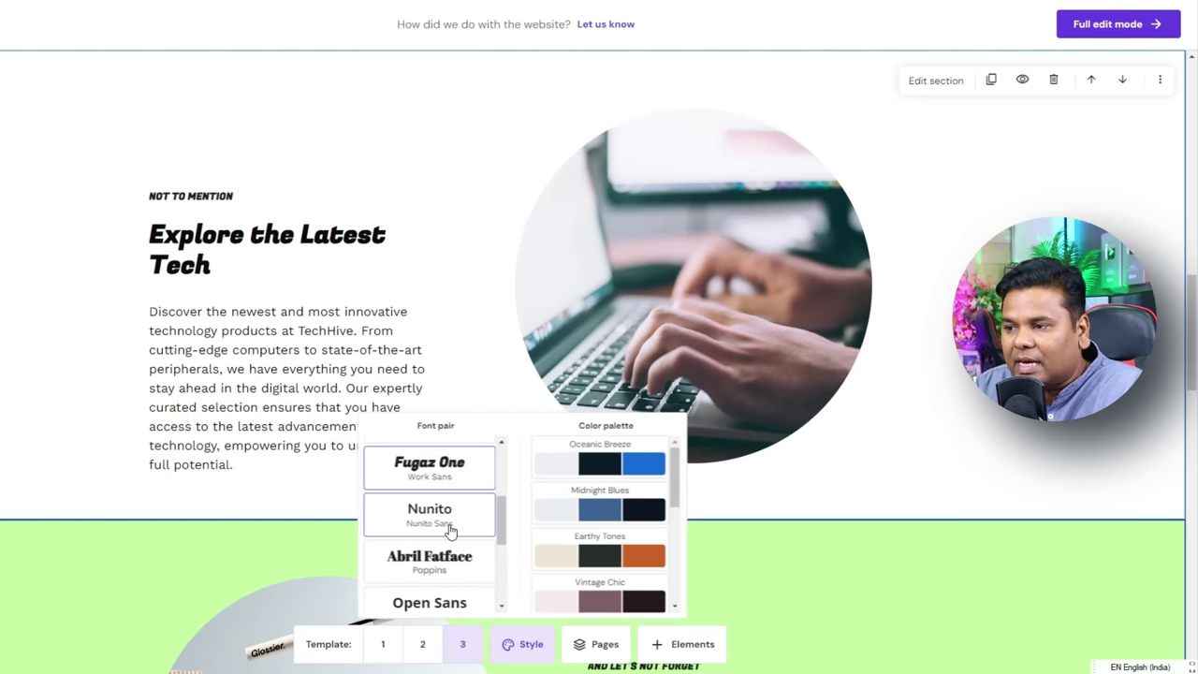
{"action": "scroll", "coordinate": [450, 530], "scroll_direction": "down", "scroll_amount": 3}
{"action": "left_click", "coordinate": [430, 489]}
{"action": "left_click", "coordinate": [47, 274]}
Review the new fonts across the page down to the Contact Us form and switch to full edit mode.
{"action": "scroll", "coordinate": [51, 281], "scroll_direction": "up", "scroll_amount": 10}
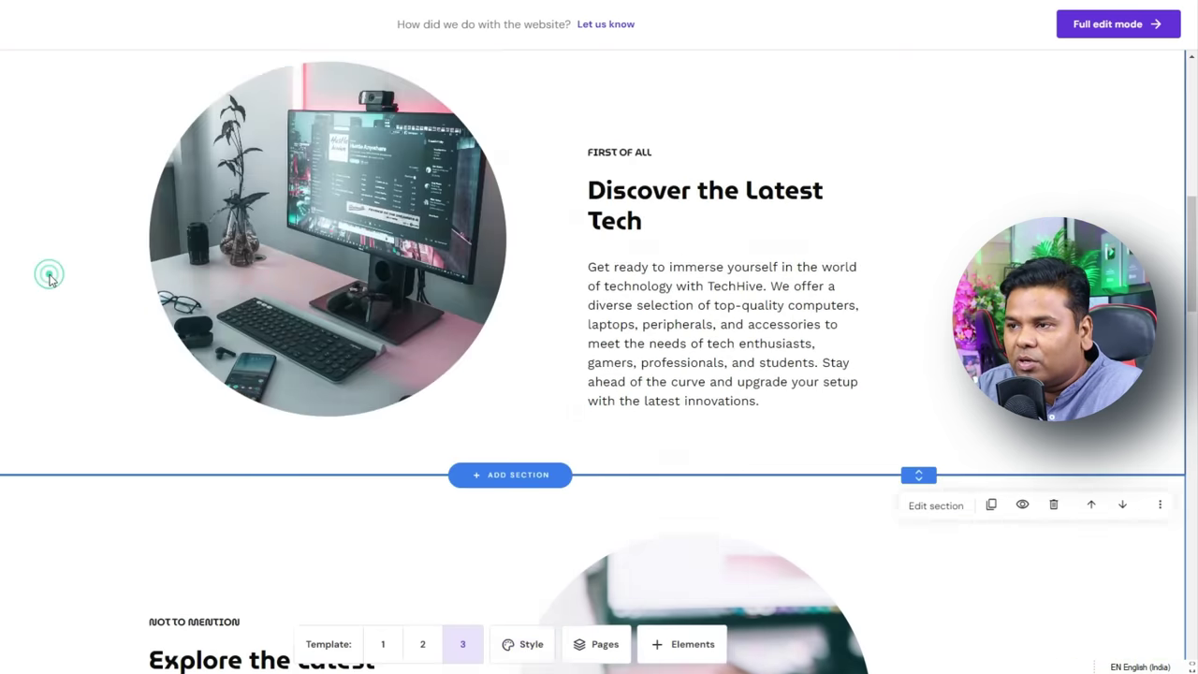
{"action": "scroll", "coordinate": [64, 286], "scroll_direction": "down", "scroll_amount": 15}
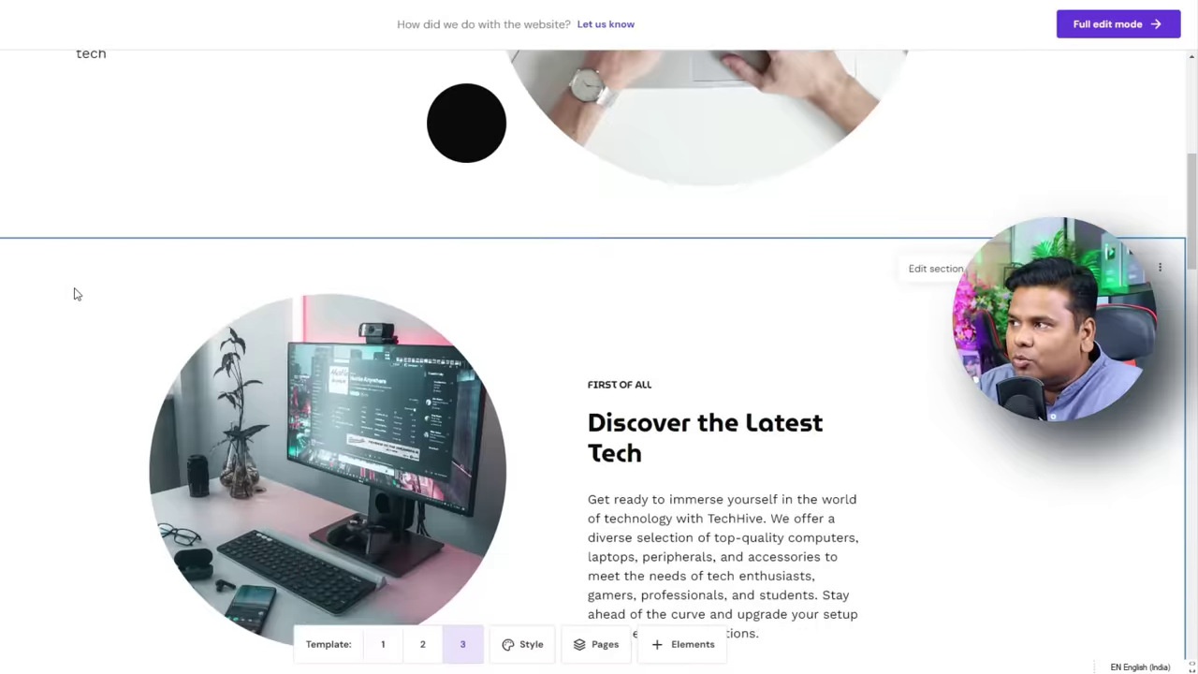
{"action": "scroll", "coordinate": [122, 328], "scroll_direction": "down", "scroll_amount": 5}
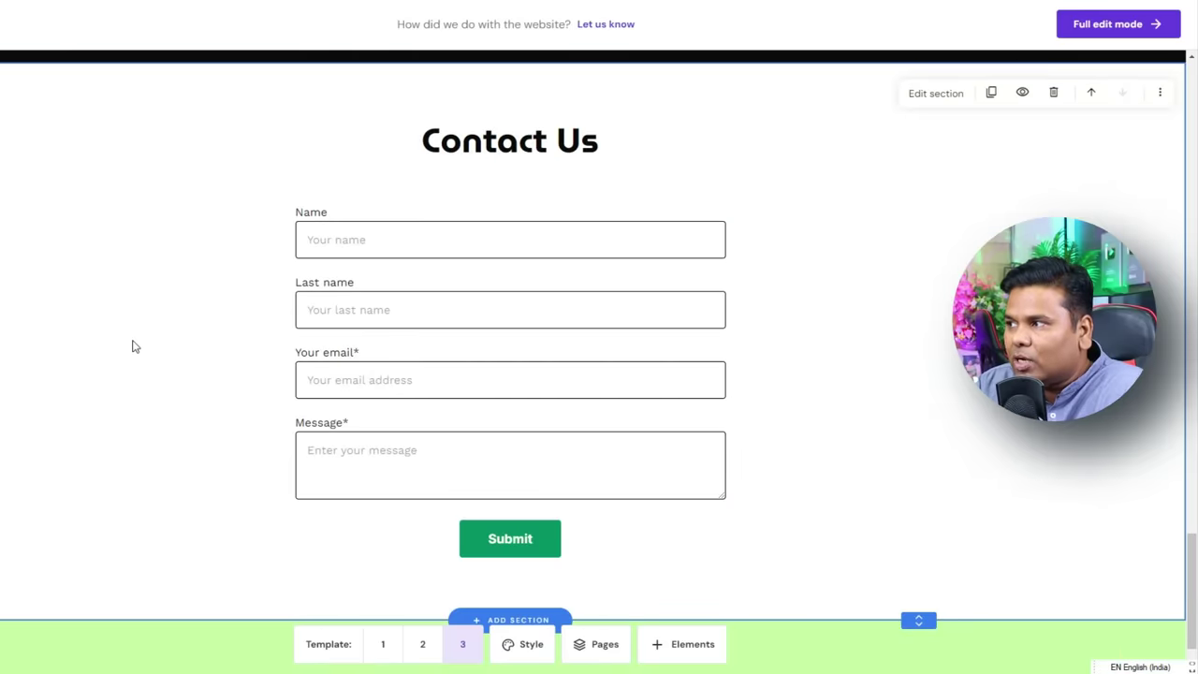
{"action": "left_click", "coordinate": [1133, 25]}
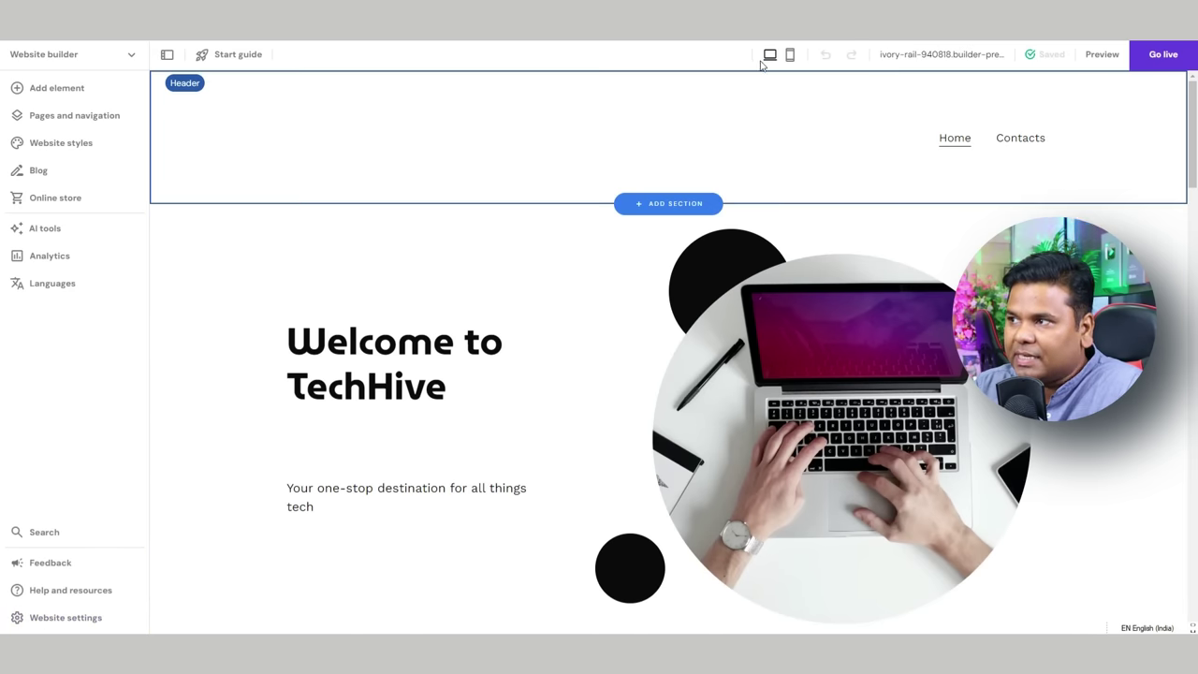
Show the home page in the mobile layout and look through its welcome and "Discover the Latest Tech" sections.
{"action": "left_click", "coordinate": [790, 56]}
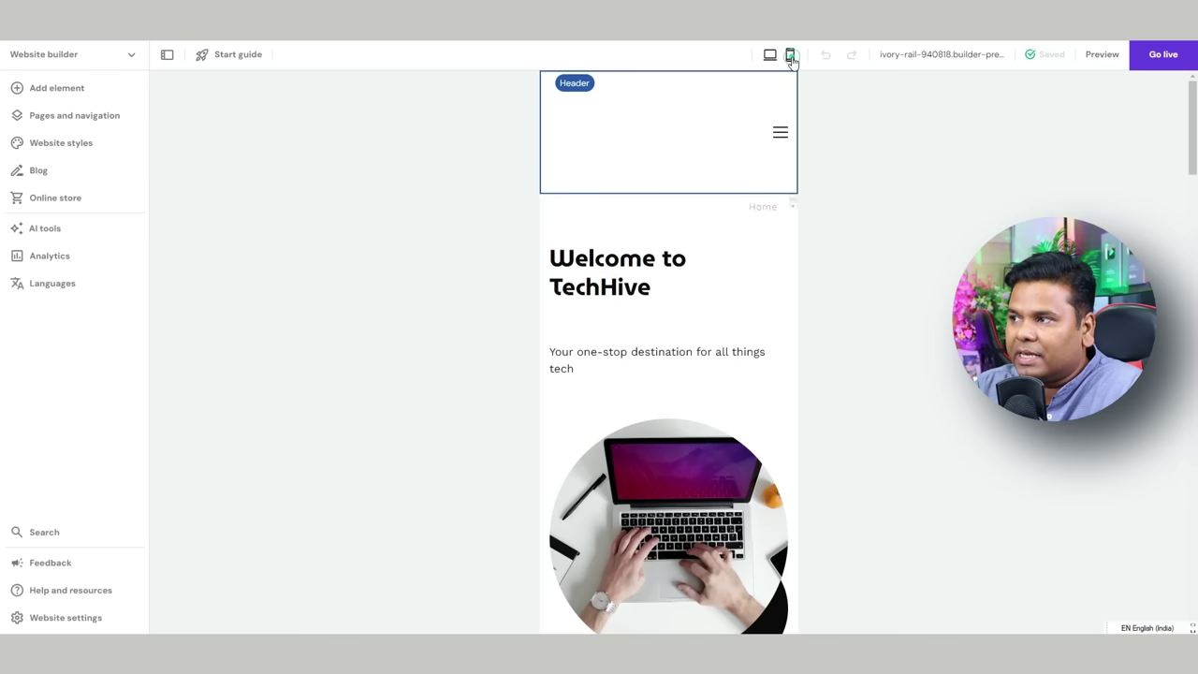
{"action": "scroll", "coordinate": [752, 353], "scroll_direction": "down", "scroll_amount": 10}
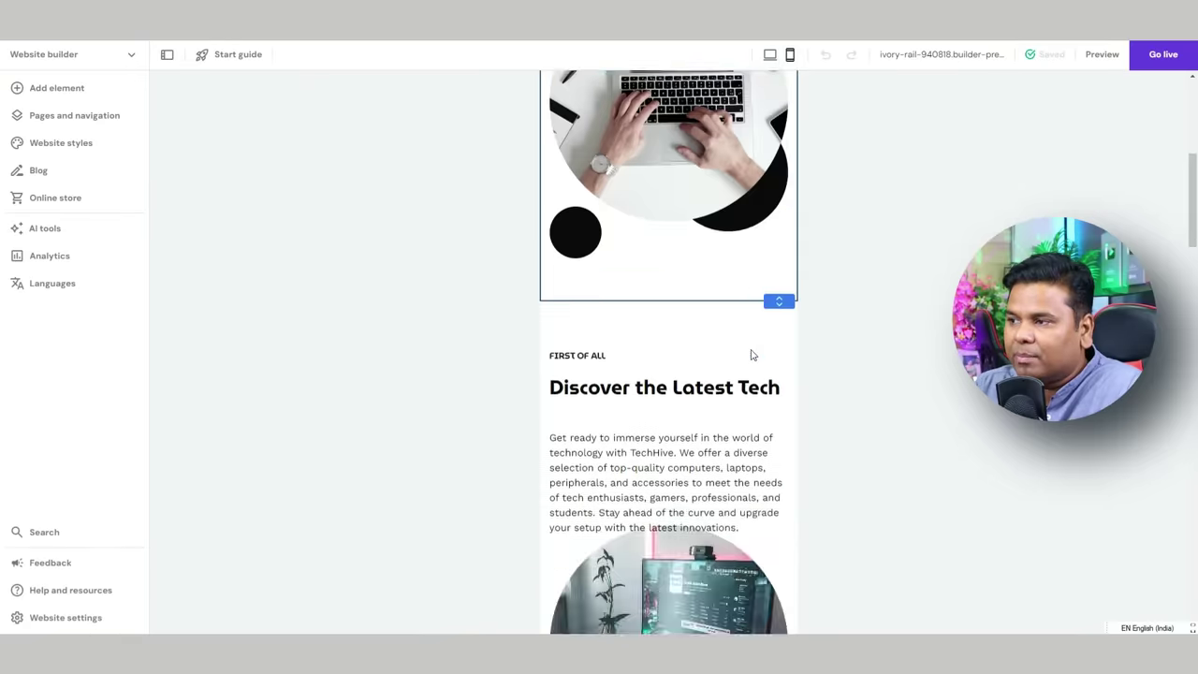
{"action": "scroll", "coordinate": [746, 356], "scroll_direction": "up", "scroll_amount": 12}
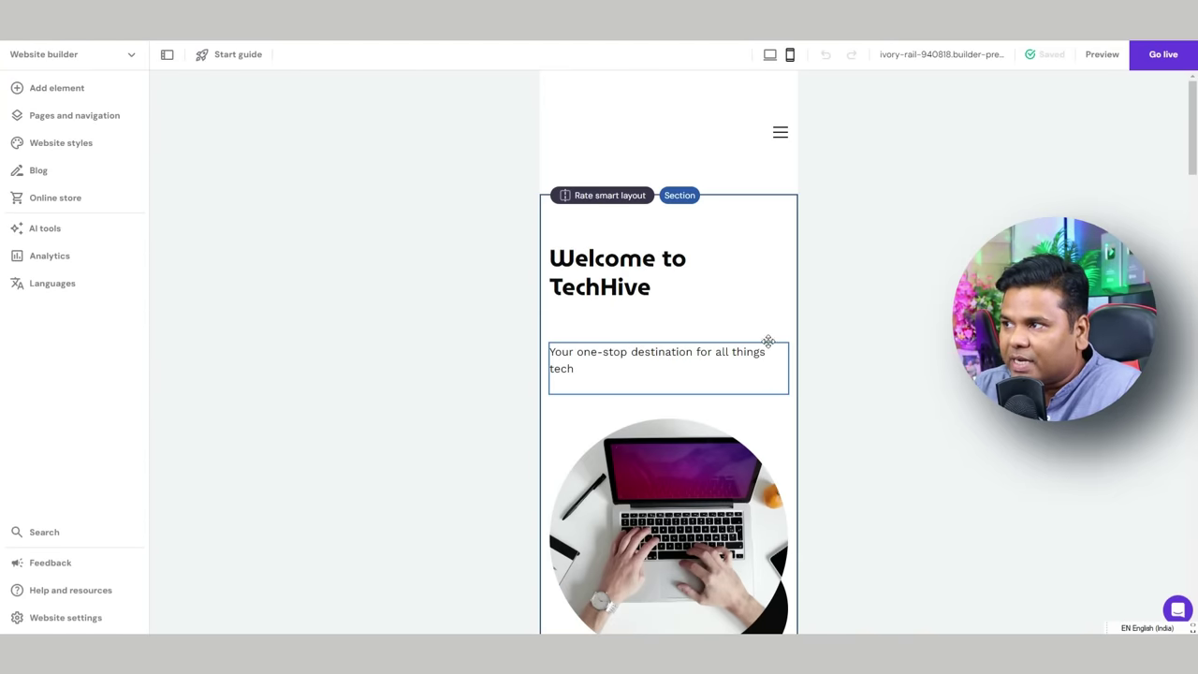
Preview the website on mobile, checking its navigation menu and the page content down to the Contact Us section.
{"action": "left_click", "coordinate": [1101, 54]}
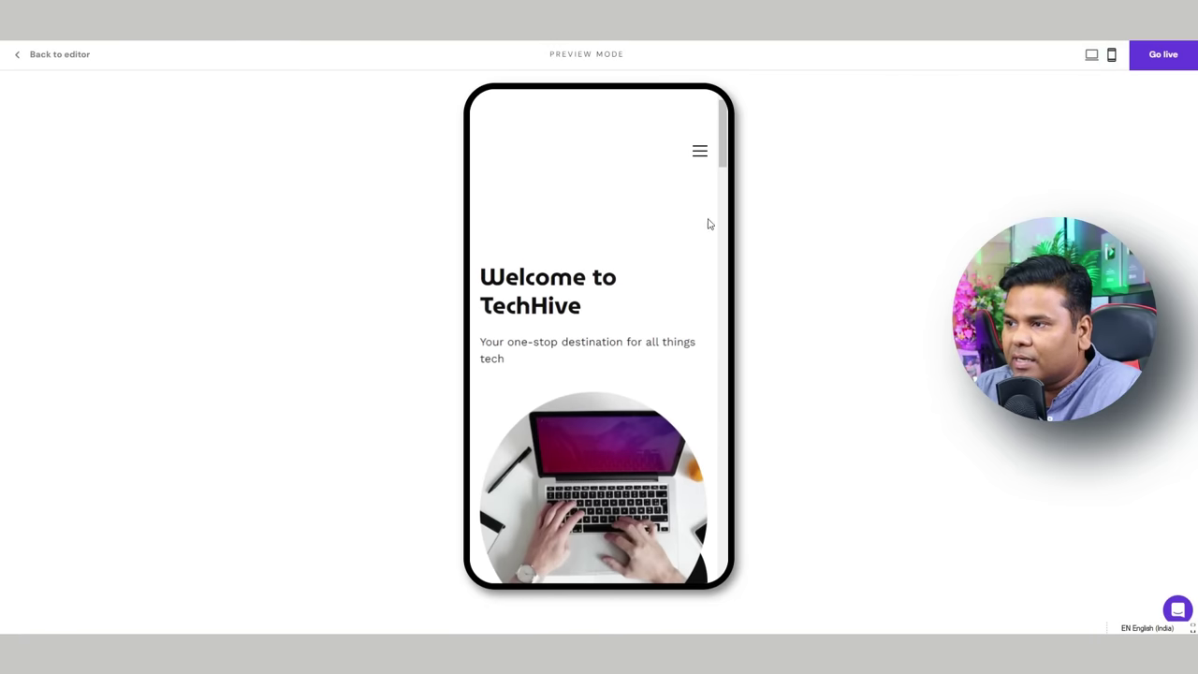
{"action": "scroll", "coordinate": [585, 373], "scroll_direction": "down", "scroll_amount": 10}
{"action": "scroll", "coordinate": [585, 372], "scroll_direction": "up", "scroll_amount": 10}
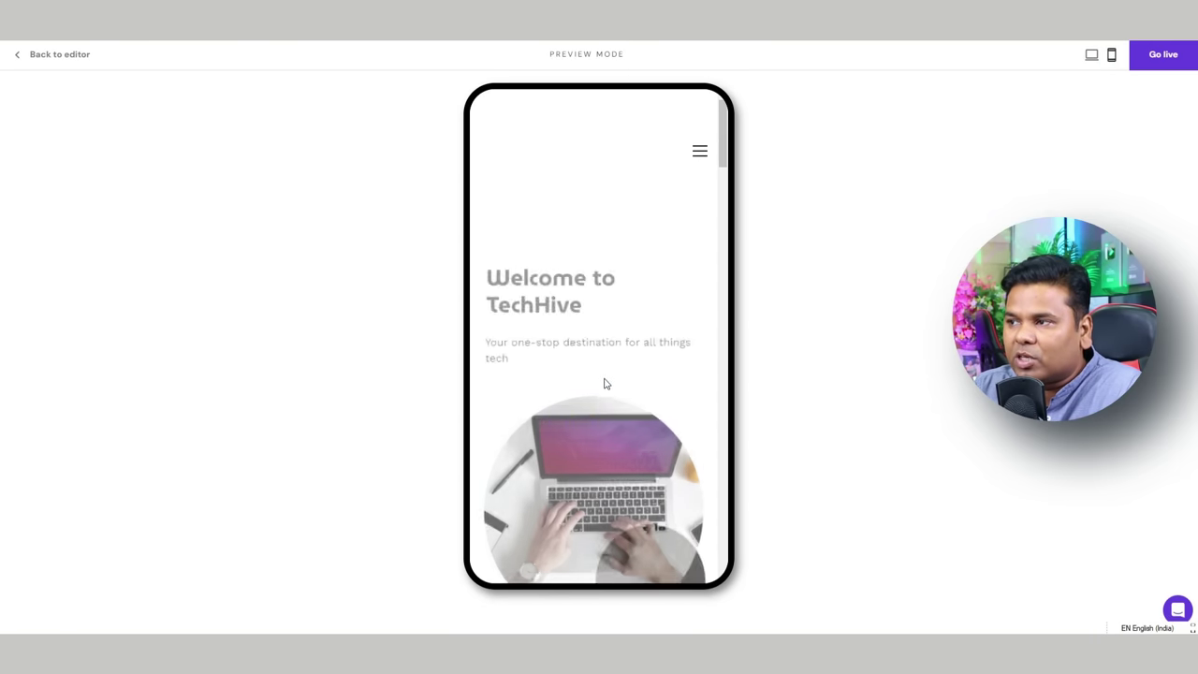
{"action": "left_click", "coordinate": [701, 152]}
{"action": "left_click", "coordinate": [702, 154]}
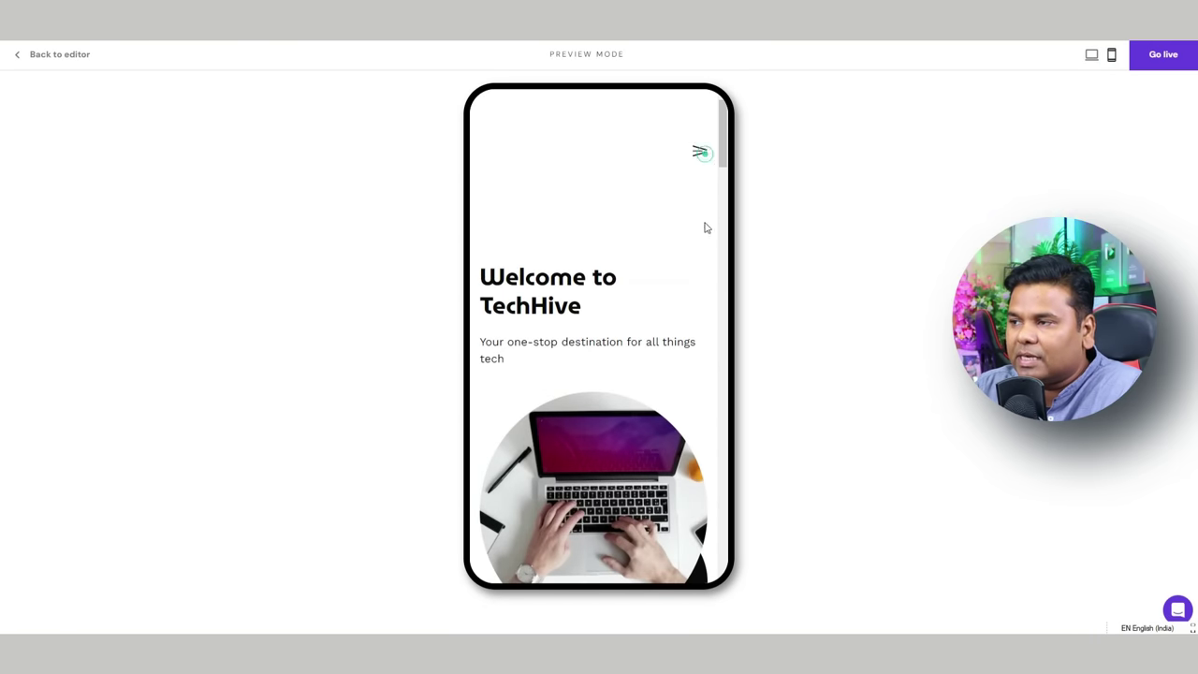
{"action": "left_click", "coordinate": [698, 160]}
{"action": "left_click_drag", "start_coordinate": [721, 154], "coordinate": [732, 496]}
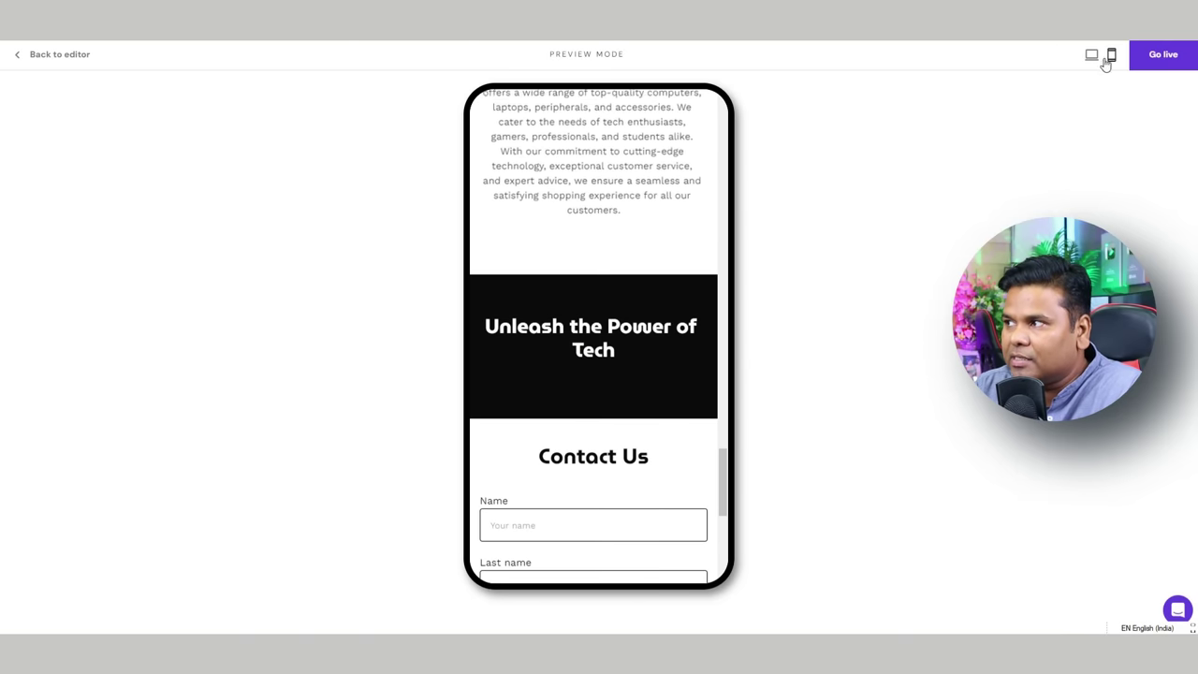
Preview the page in the desktop layout up to its welcome section and return to the editor.
{"action": "left_click", "coordinate": [1092, 54]}
{"action": "scroll", "coordinate": [973, 206], "scroll_direction": "up", "scroll_amount": 15}
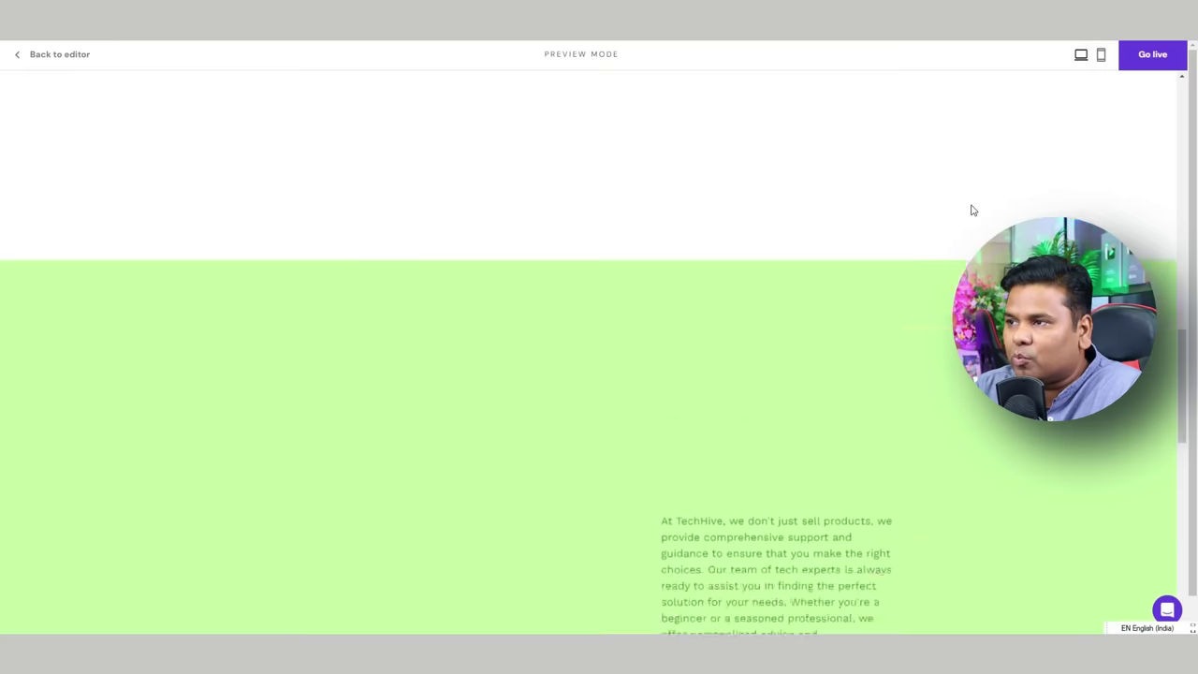
{"action": "scroll", "coordinate": [971, 210], "scroll_direction": "up", "scroll_amount": 5}
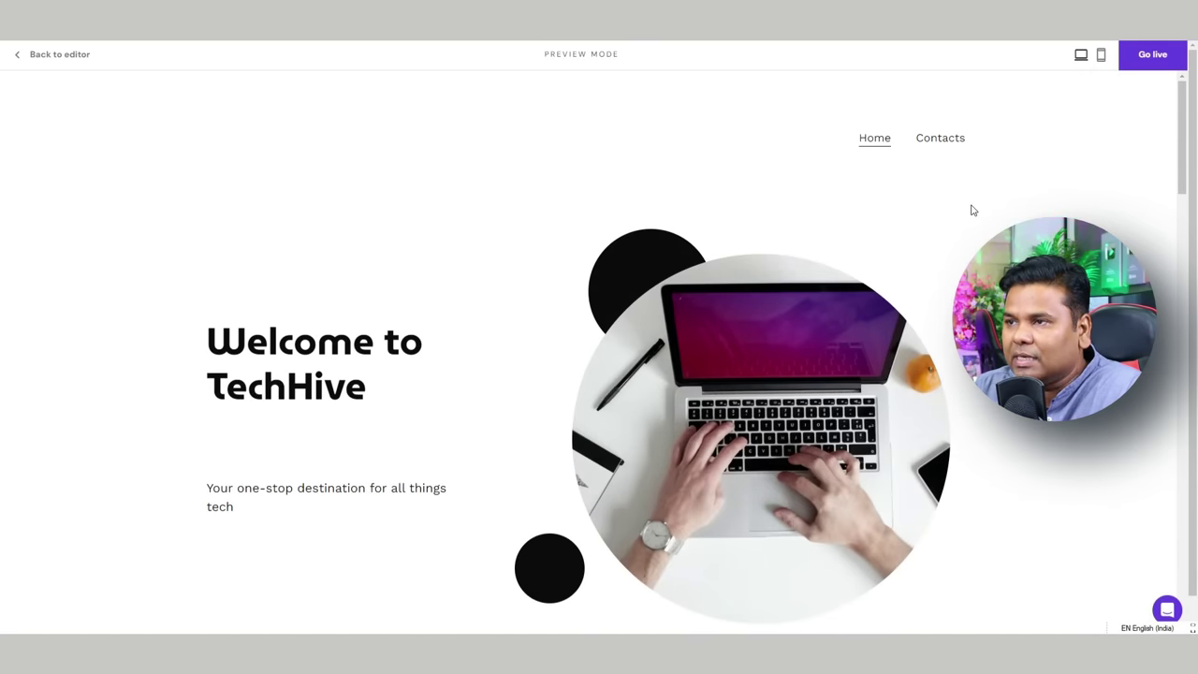
{"action": "left_click", "coordinate": [52, 57]}
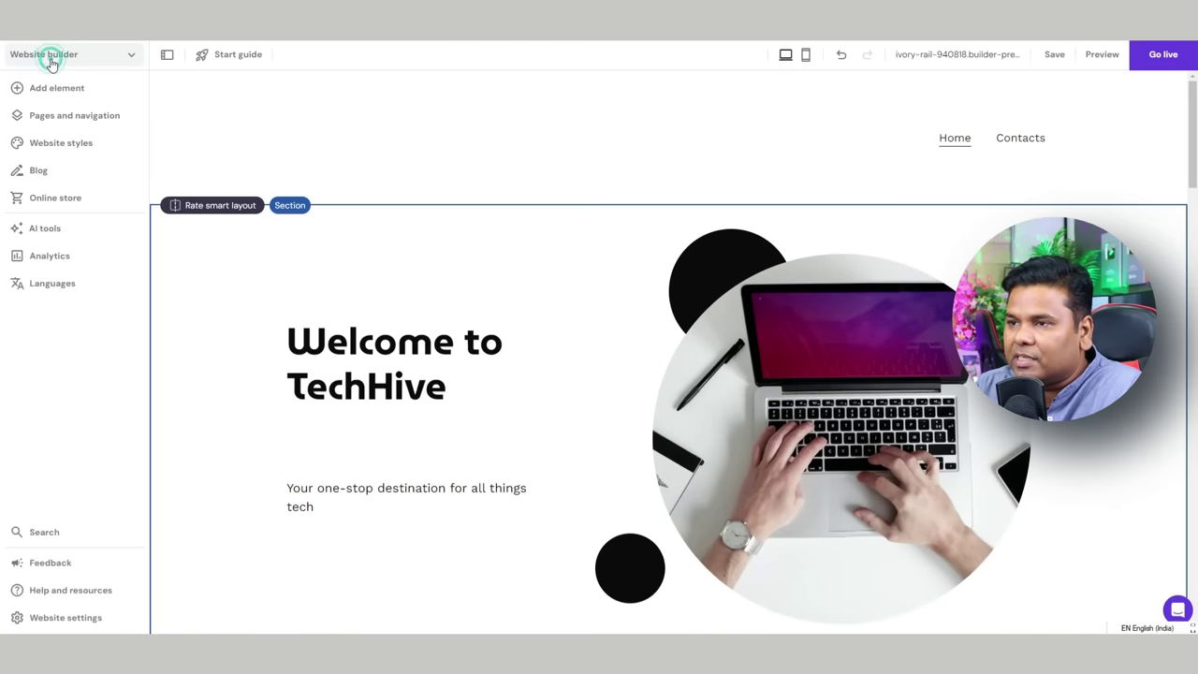
{"action": "scroll", "coordinate": [406, 312], "scroll_direction": "down", "scroll_amount": 2}
{"action": "scroll", "coordinate": [407, 312], "scroll_direction": "up", "scroll_amount": 2}
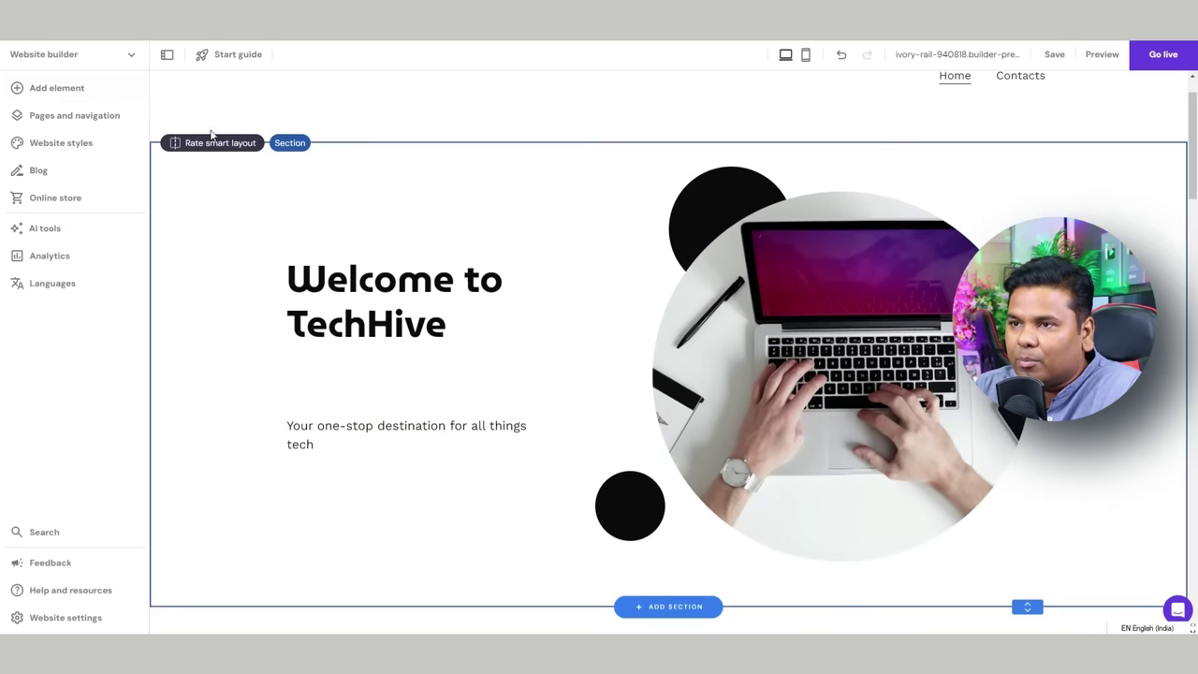
Open the templates for adding a new page and look through the About page layouts.
{"action": "left_click", "coordinate": [99, 123]}
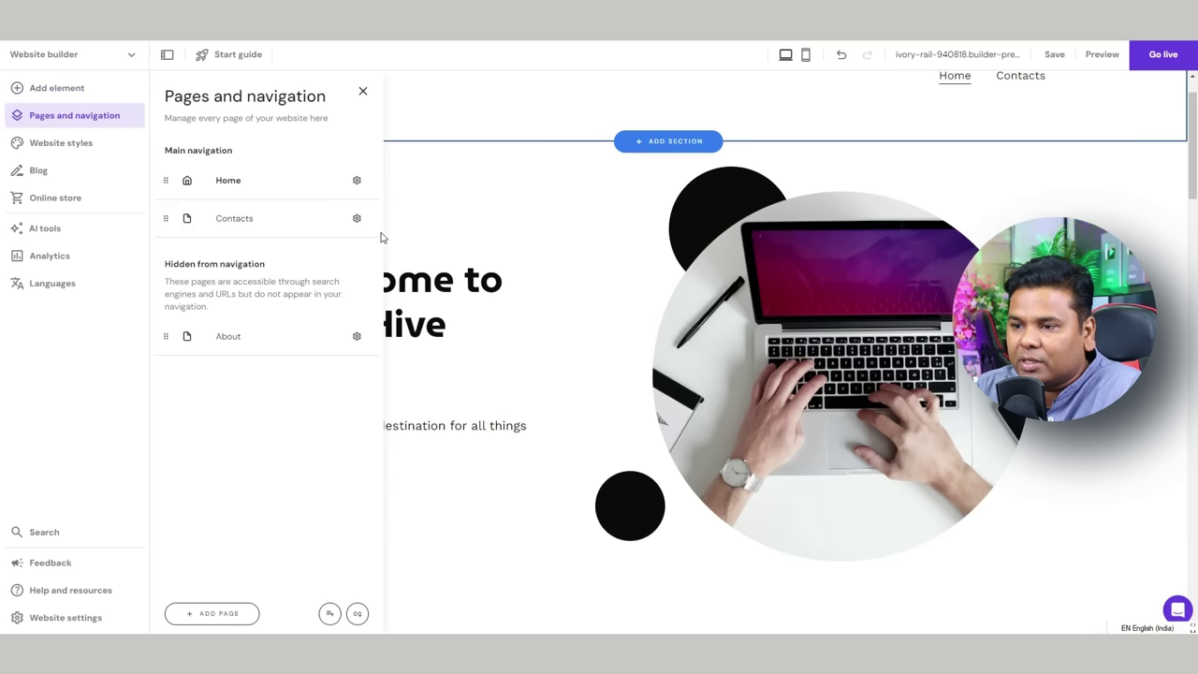
{"action": "left_click", "coordinate": [216, 616]}
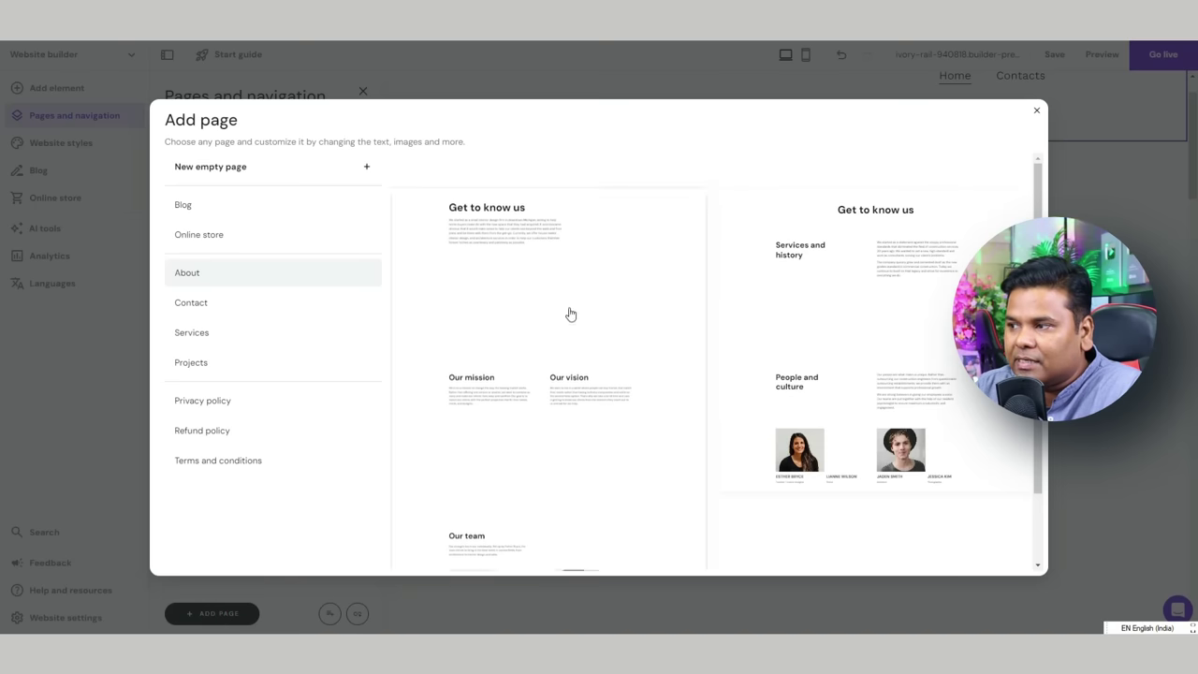
{"action": "scroll", "coordinate": [1036, 212], "scroll_direction": "down", "scroll_amount": 1}
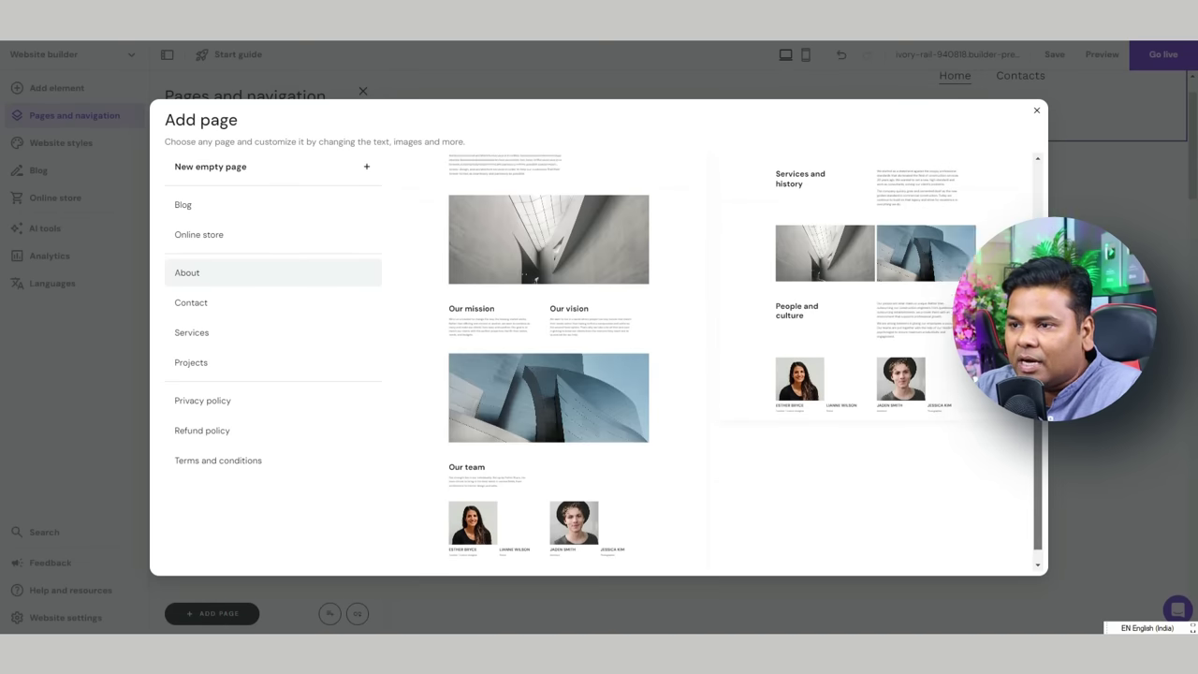
{"action": "scroll", "coordinate": [1036, 212], "scroll_direction": "up", "scroll_amount": 1}
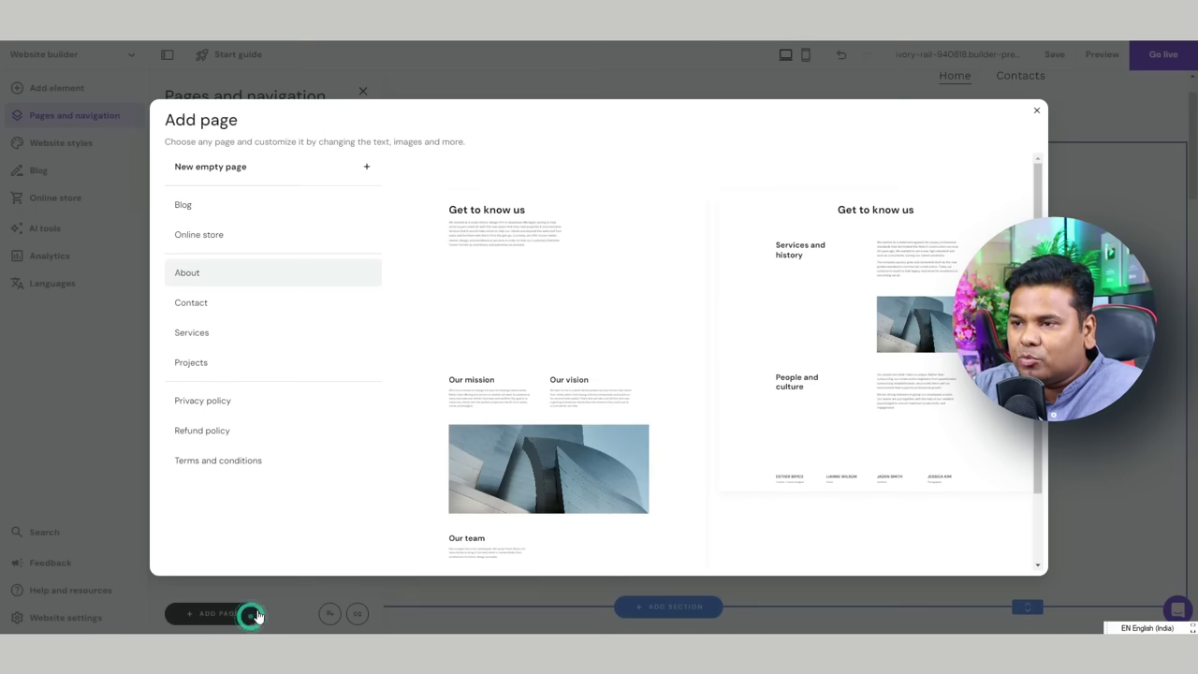
Add a Privacy policy page for the company name "pc skill", save its page settings and look through the generated text.
{"action": "left_click", "coordinate": [253, 399]}
{"action": "left_click", "coordinate": [555, 217]}
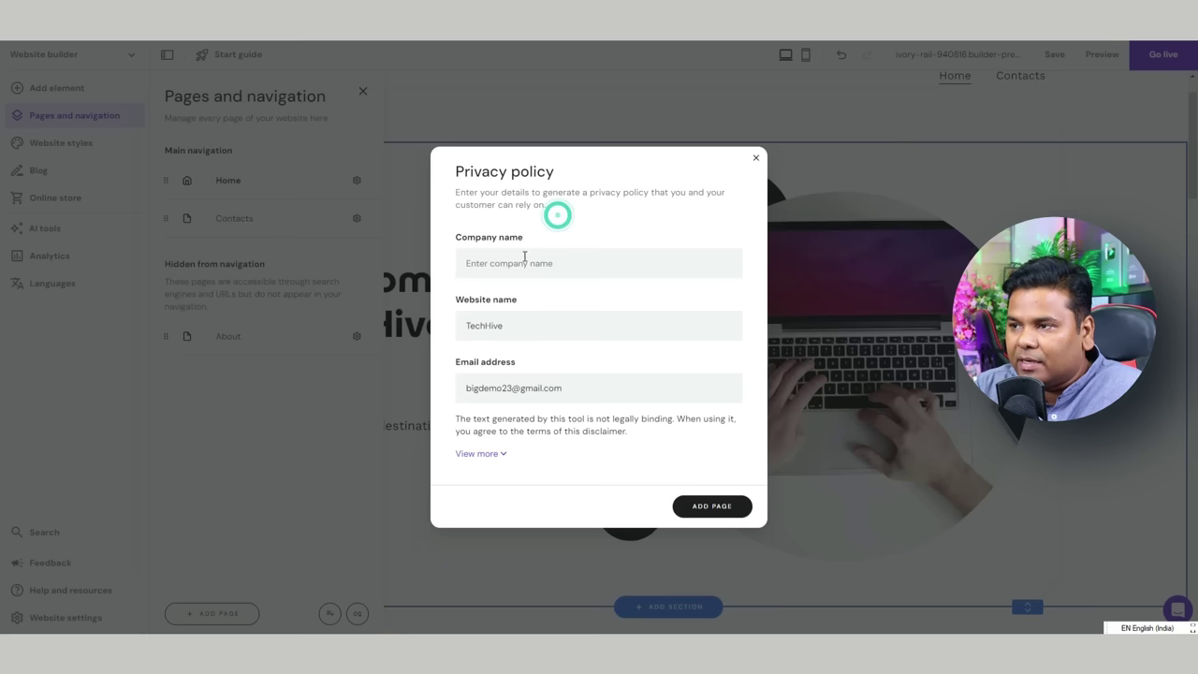
{"action": "left_click", "coordinate": [520, 273]}
{"action": "type", "text": "Pv"}
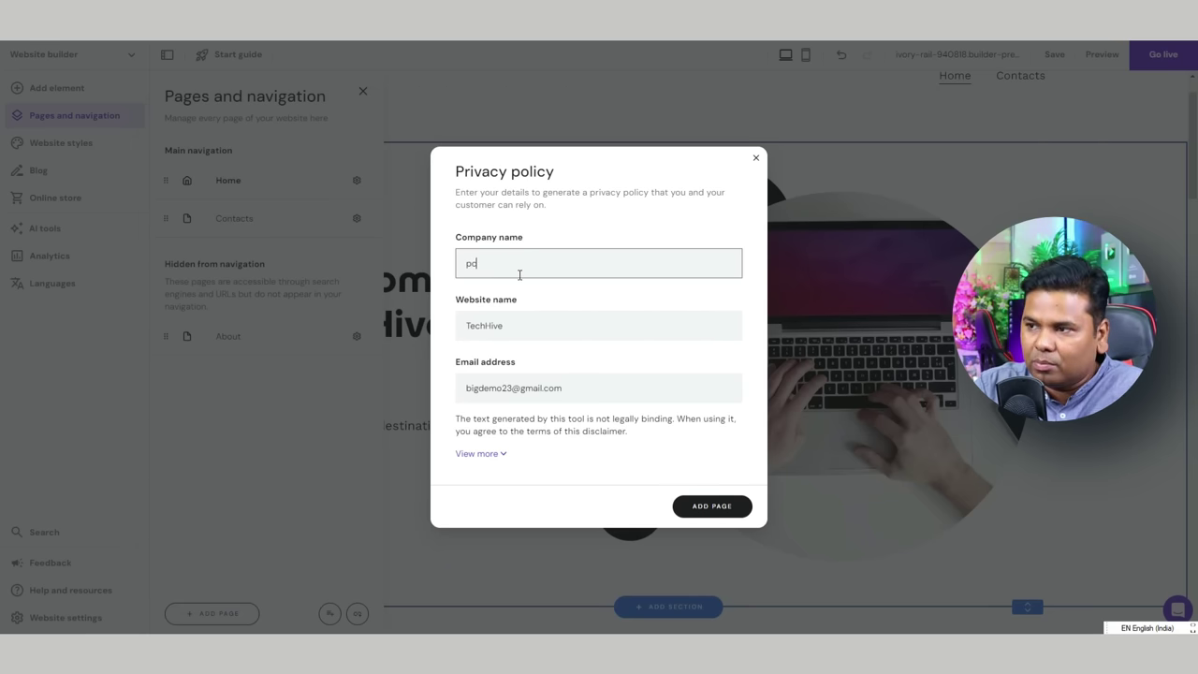
{"action": "type", "text": " skill"}
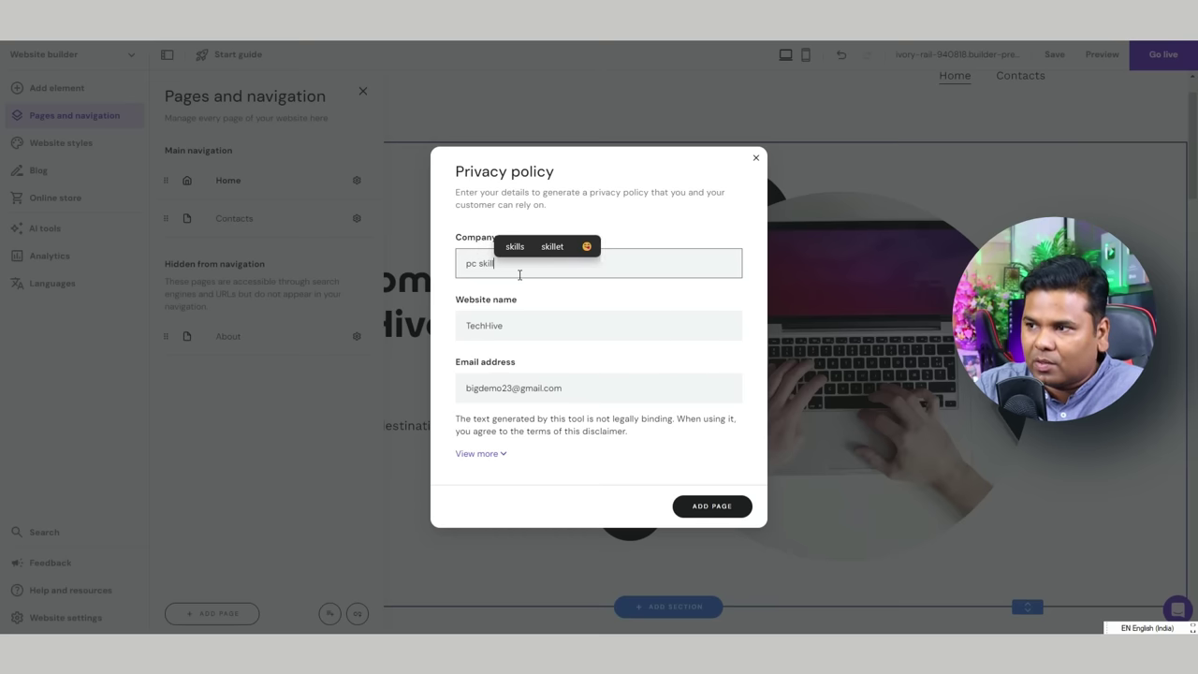
{"action": "left_click", "coordinate": [723, 507]}
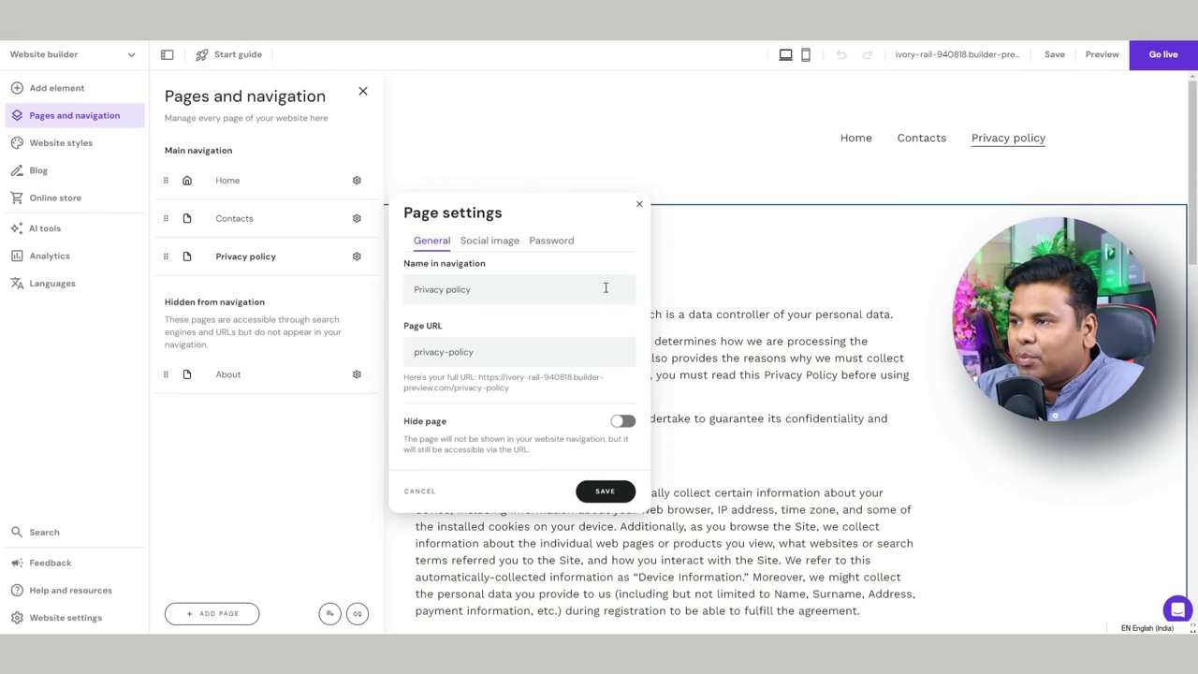
{"action": "left_click", "coordinate": [607, 490]}
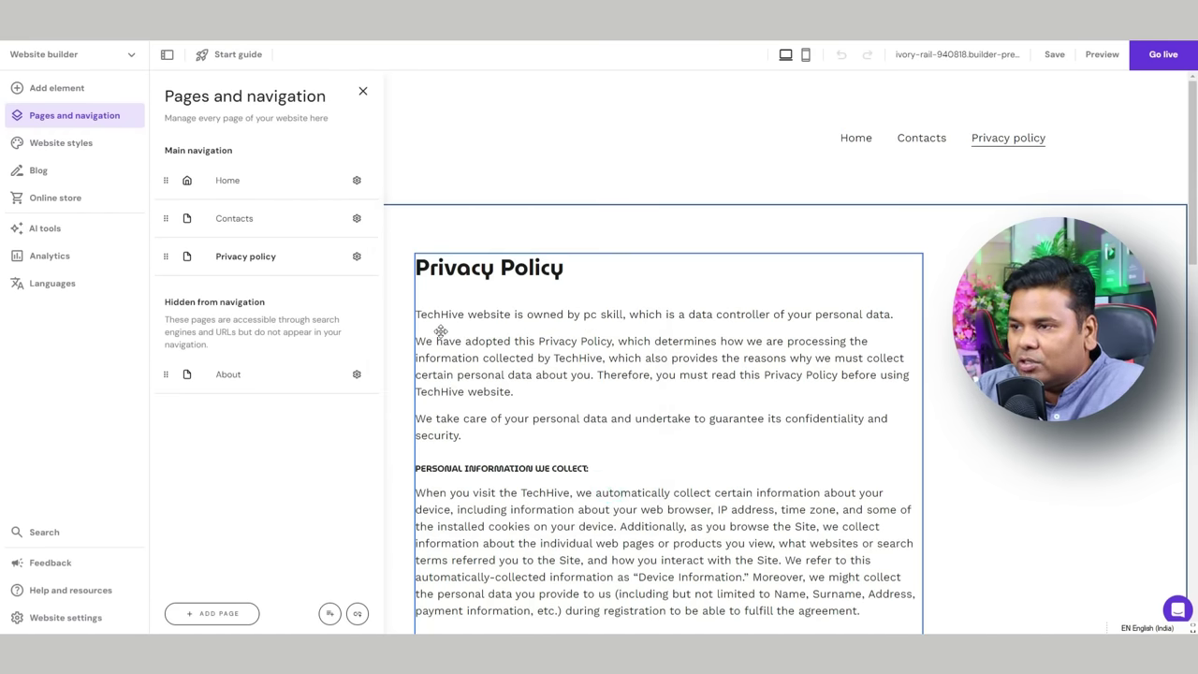
{"action": "scroll", "coordinate": [798, 379], "scroll_direction": "down", "scroll_amount": 2}
{"action": "scroll", "coordinate": [824, 374], "scroll_direction": "up", "scroll_amount": 2}
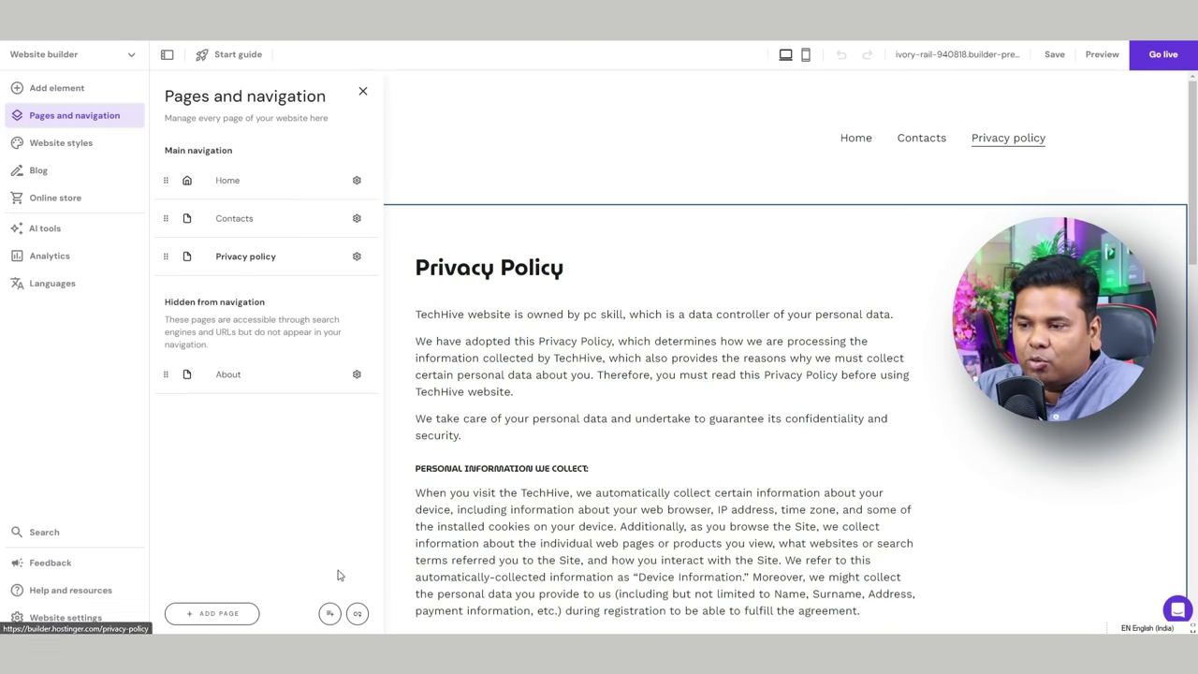
Add a Terms and conditions page for the company name "pc skill".
{"action": "left_click", "coordinate": [230, 620]}
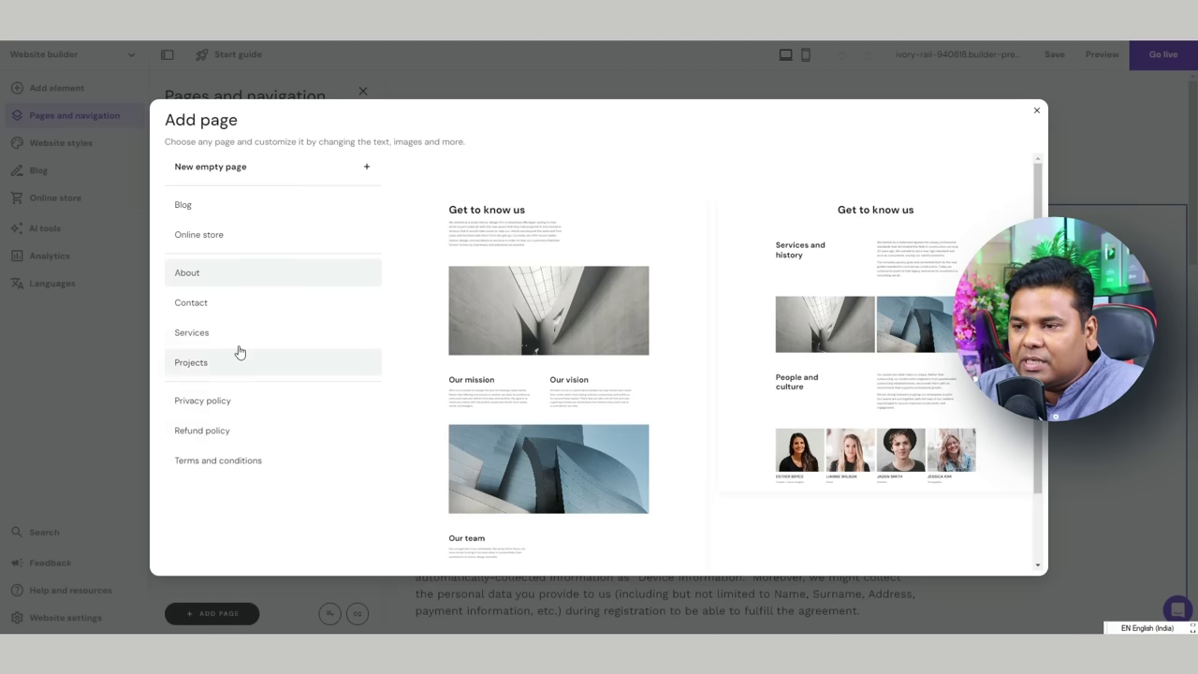
{"action": "left_click", "coordinate": [233, 436]}
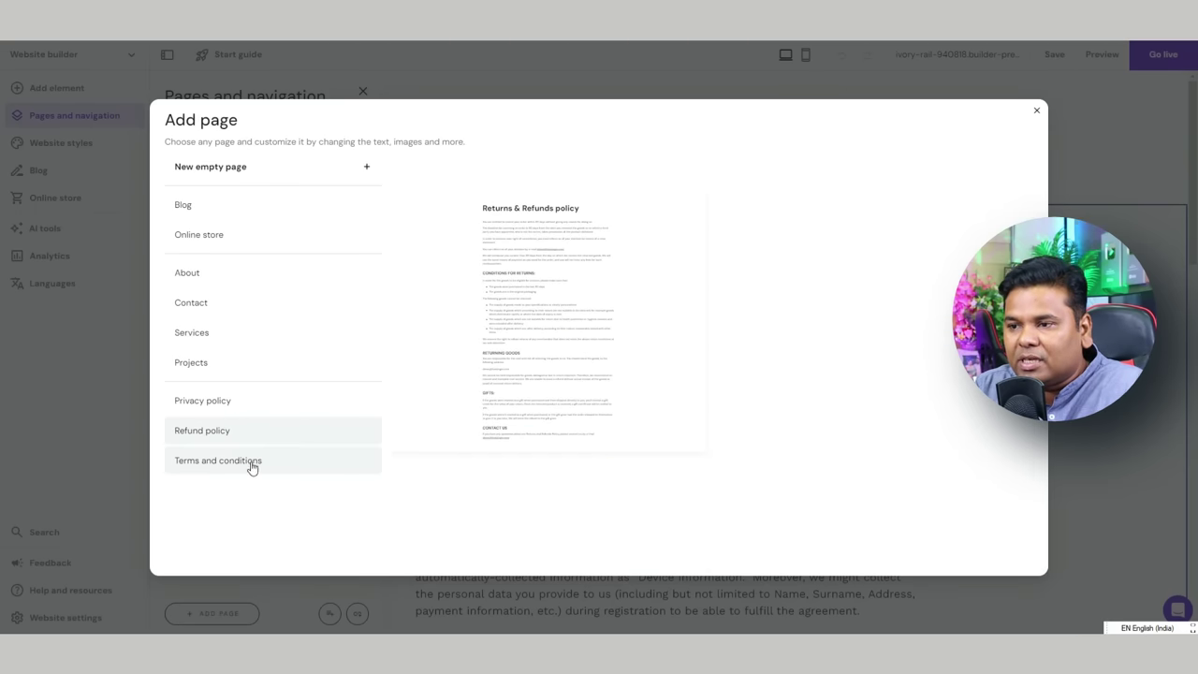
{"action": "left_click", "coordinate": [257, 464]}
{"action": "left_click", "coordinate": [533, 266]}
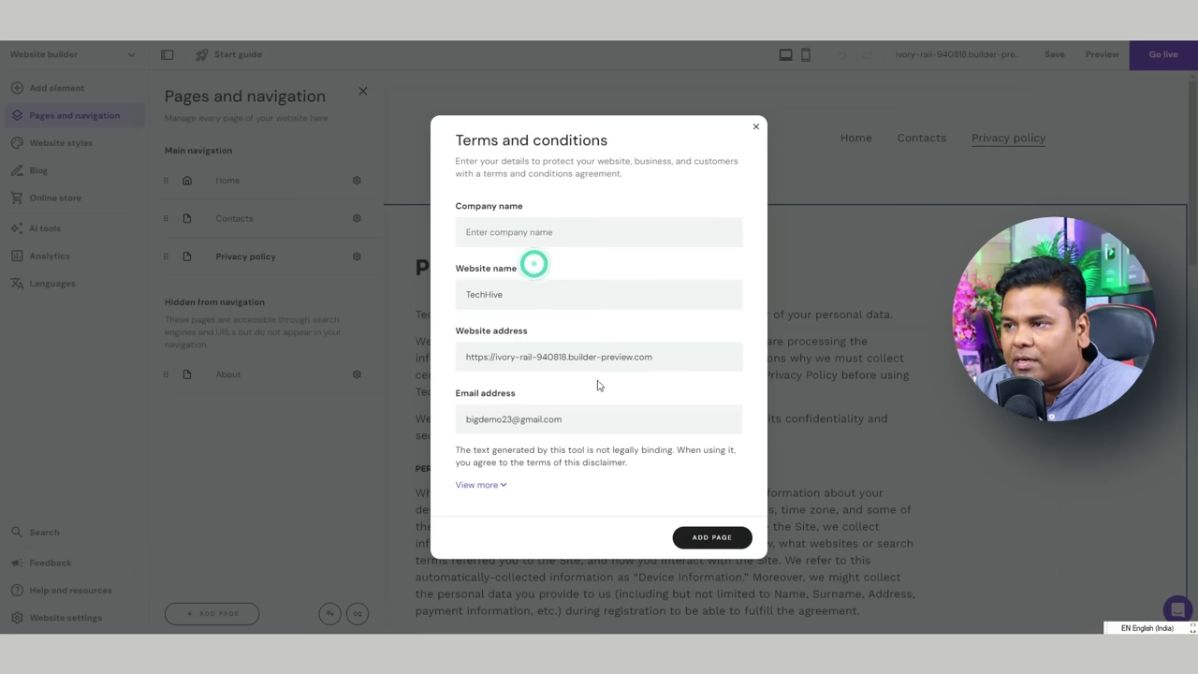
{"action": "left_click", "coordinate": [508, 235]}
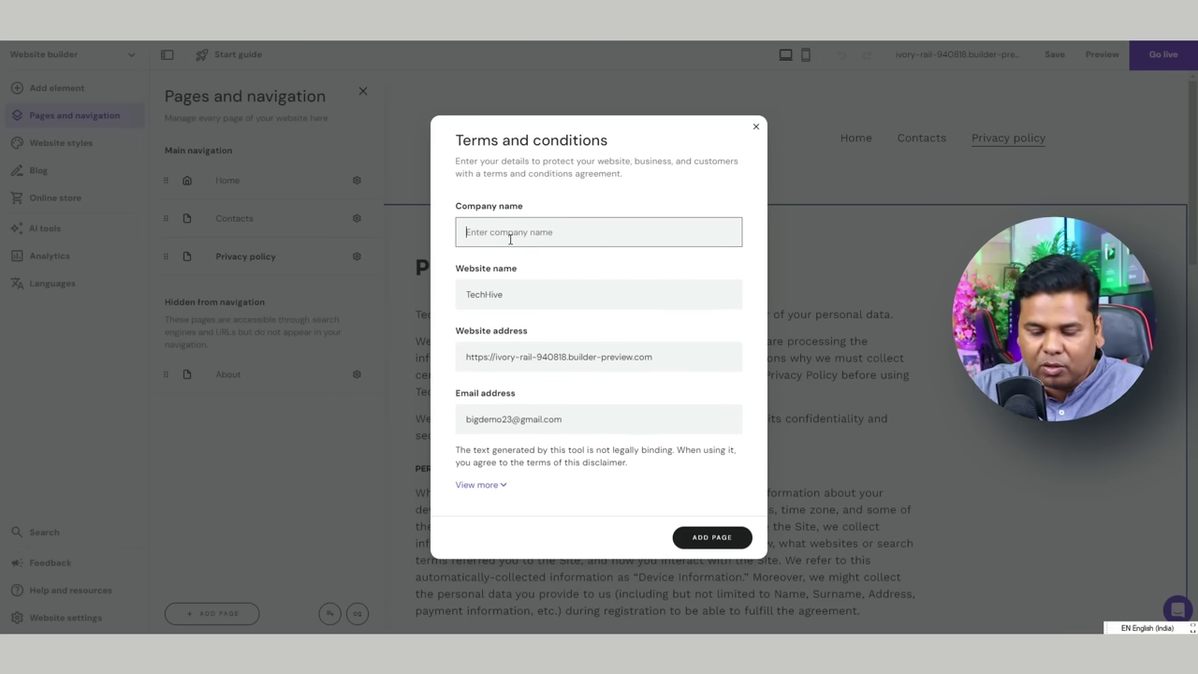
{"action": "type", "text": "pc skill"}
{"action": "left_click", "coordinate": [711, 536]}
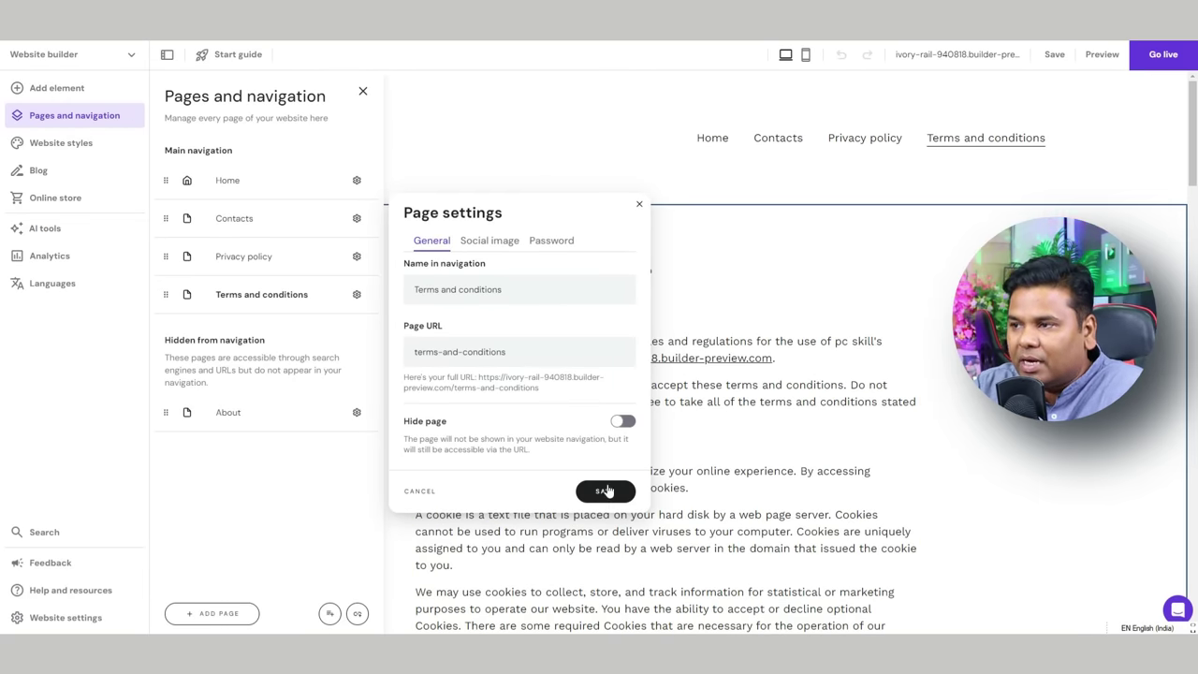
{"action": "left_click", "coordinate": [500, 243]}
Change the site-wide light green #C7FAA2 to the paler green #D9F0C8 and check the recolored sections of the home page.
{"action": "left_click", "coordinate": [94, 145]}
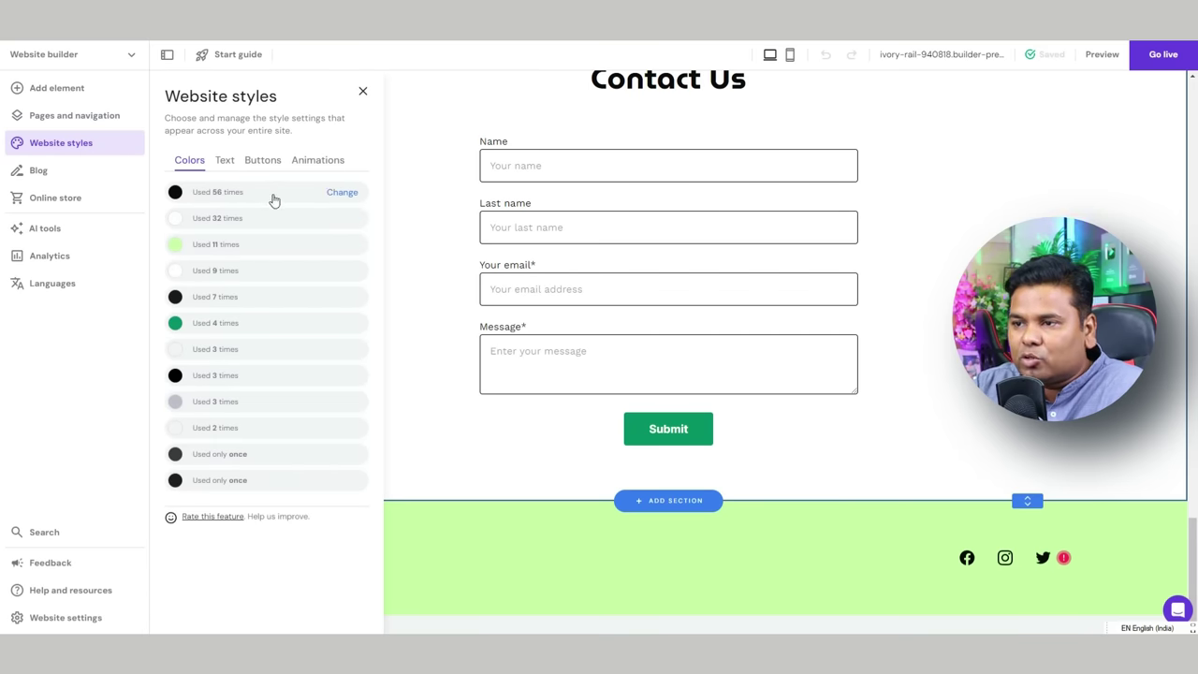
{"action": "left_click", "coordinate": [343, 245]}
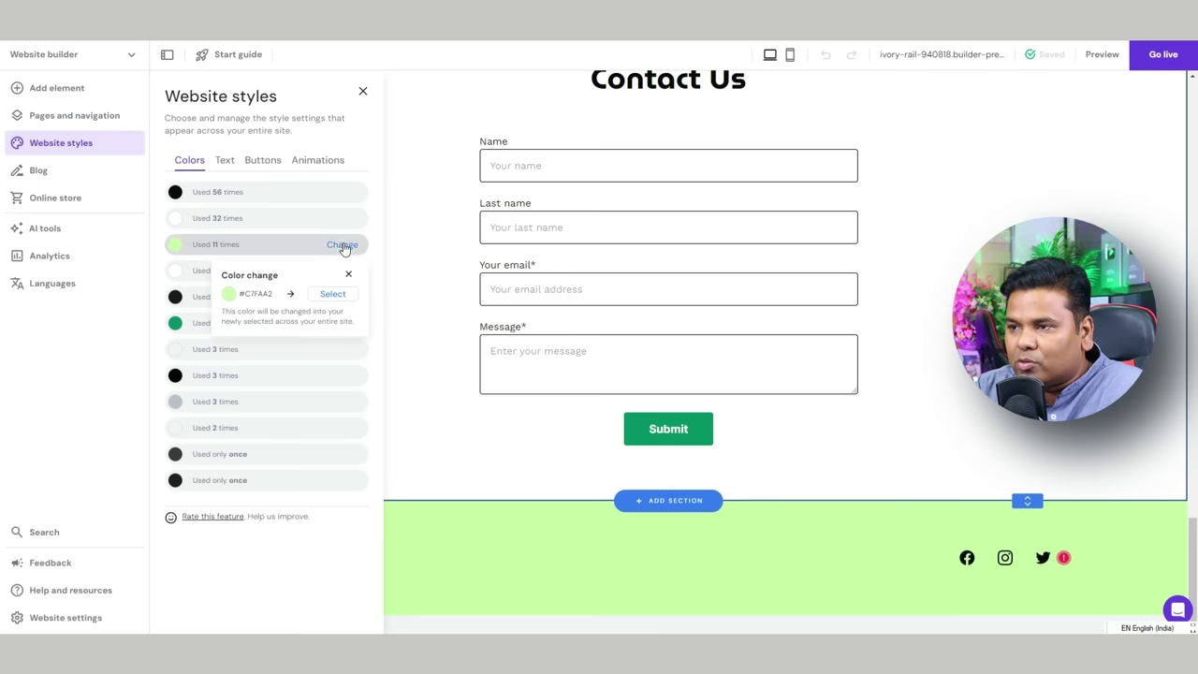
{"action": "left_click", "coordinate": [333, 294]}
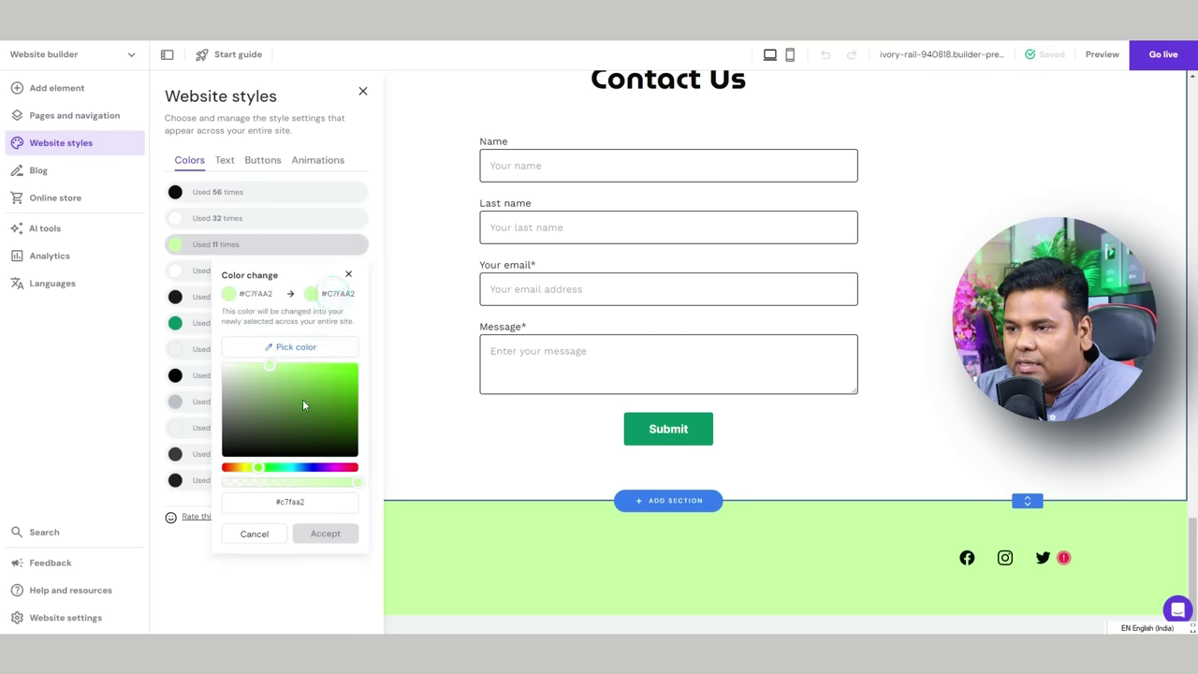
{"action": "mouse_move", "coordinate": [265, 371]}
{"action": "left_mouse_down"}
{"action": "mouse_move", "coordinate": [267, 355]}
{"action": "mouse_move", "coordinate": [228, 361]}
{"action": "mouse_move", "coordinate": [252, 373]}
{"action": "mouse_move", "coordinate": [308, 369]}
{"action": "mouse_move", "coordinate": [243, 388]}
{"action": "mouse_move", "coordinate": [244, 369]}
{"action": "left_mouse_up"}
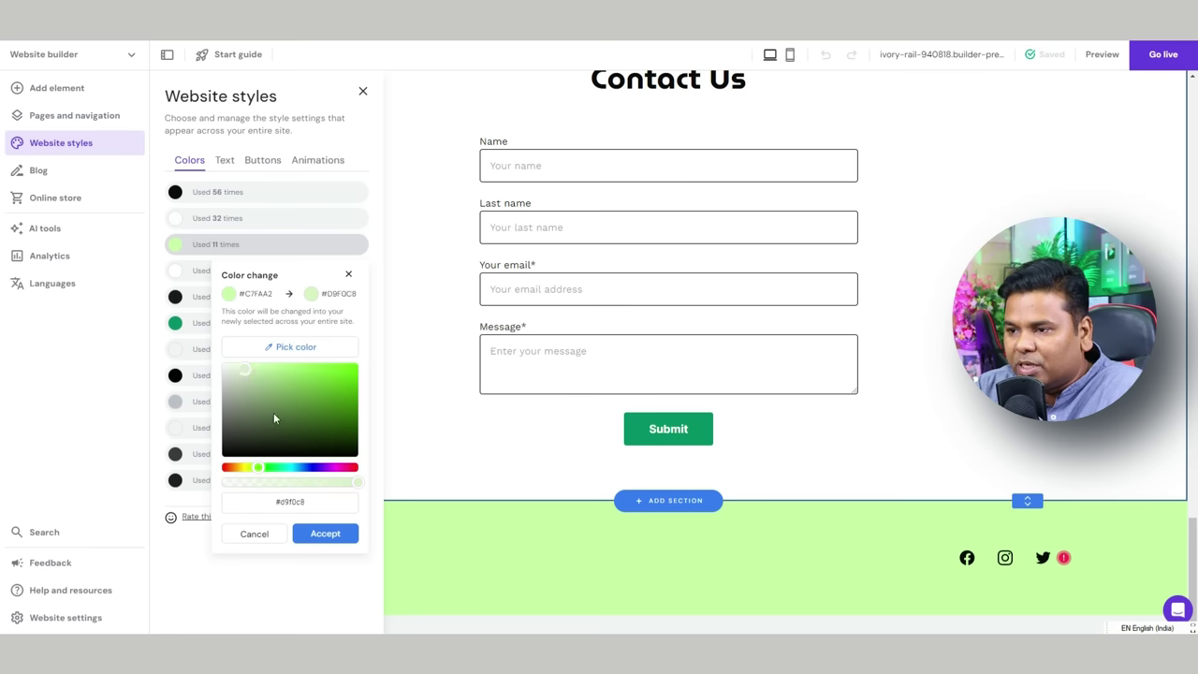
{"action": "left_click", "coordinate": [325, 533]}
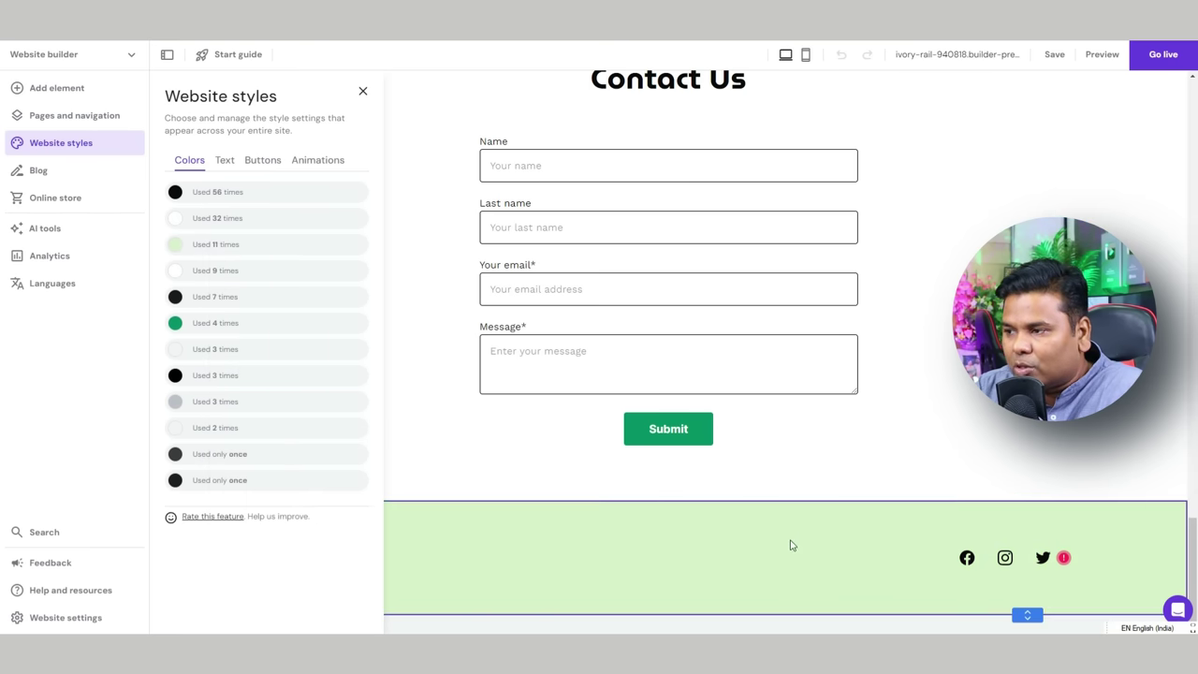
{"action": "scroll", "coordinate": [789, 543], "scroll_direction": "up", "scroll_amount": 5}
{"action": "scroll", "coordinate": [790, 543], "scroll_direction": "up", "scroll_amount": 6}
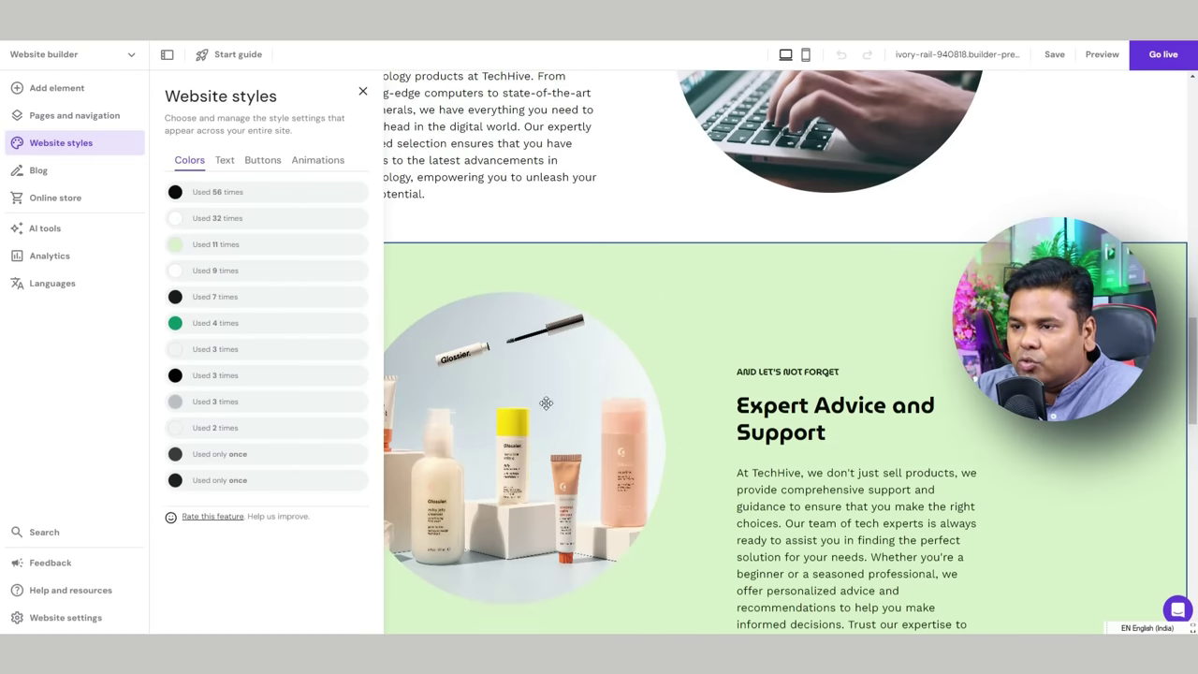
Start a blog on the website and look through the new Blog page.
{"action": "left_click", "coordinate": [41, 171]}
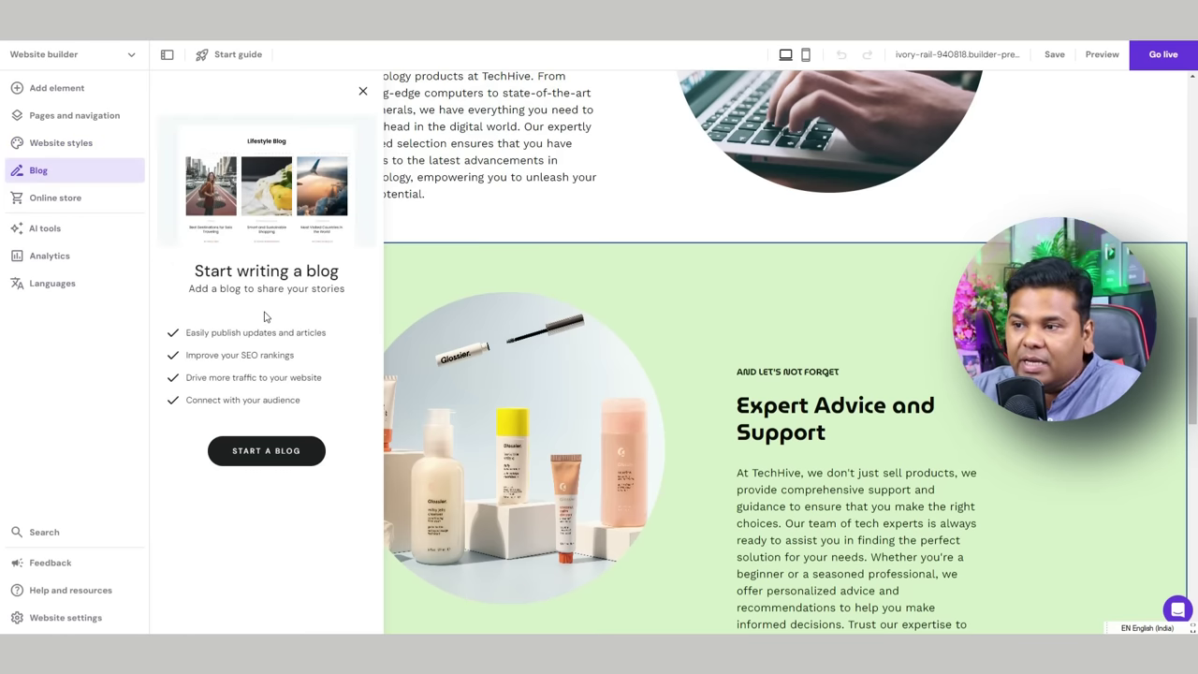
{"action": "left_click", "coordinate": [265, 453]}
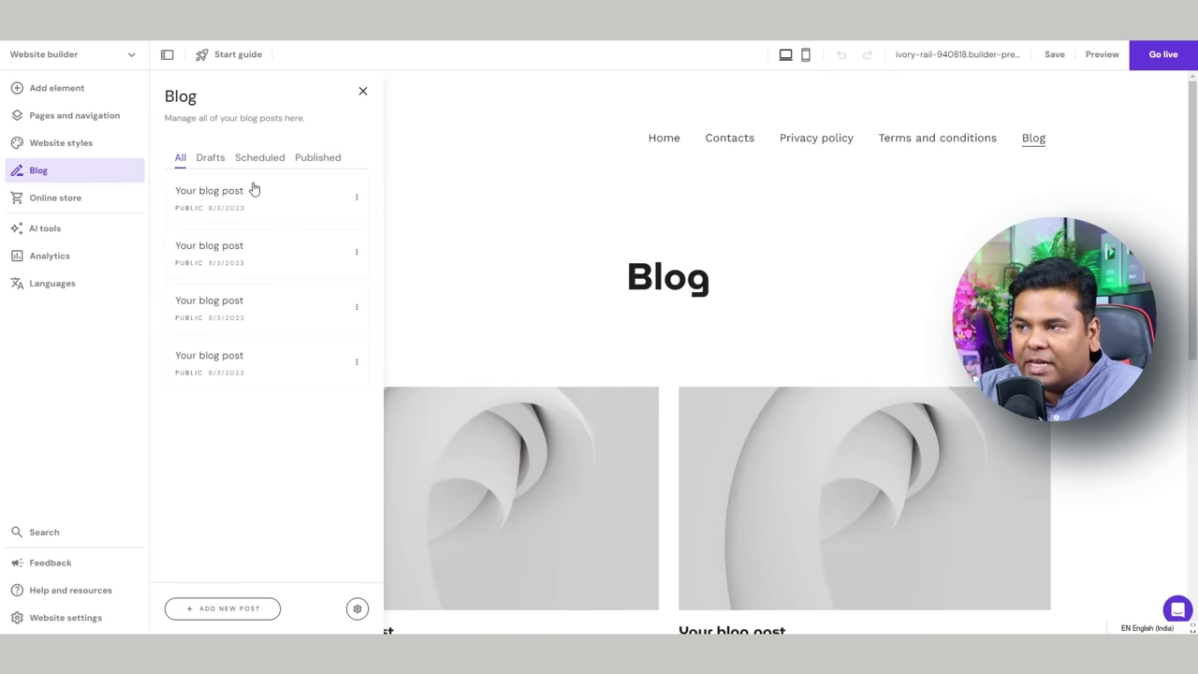
{"action": "scroll", "coordinate": [714, 249], "scroll_direction": "down", "scroll_amount": 4}
{"action": "scroll", "coordinate": [717, 249], "scroll_direction": "up", "scroll_amount": 4}
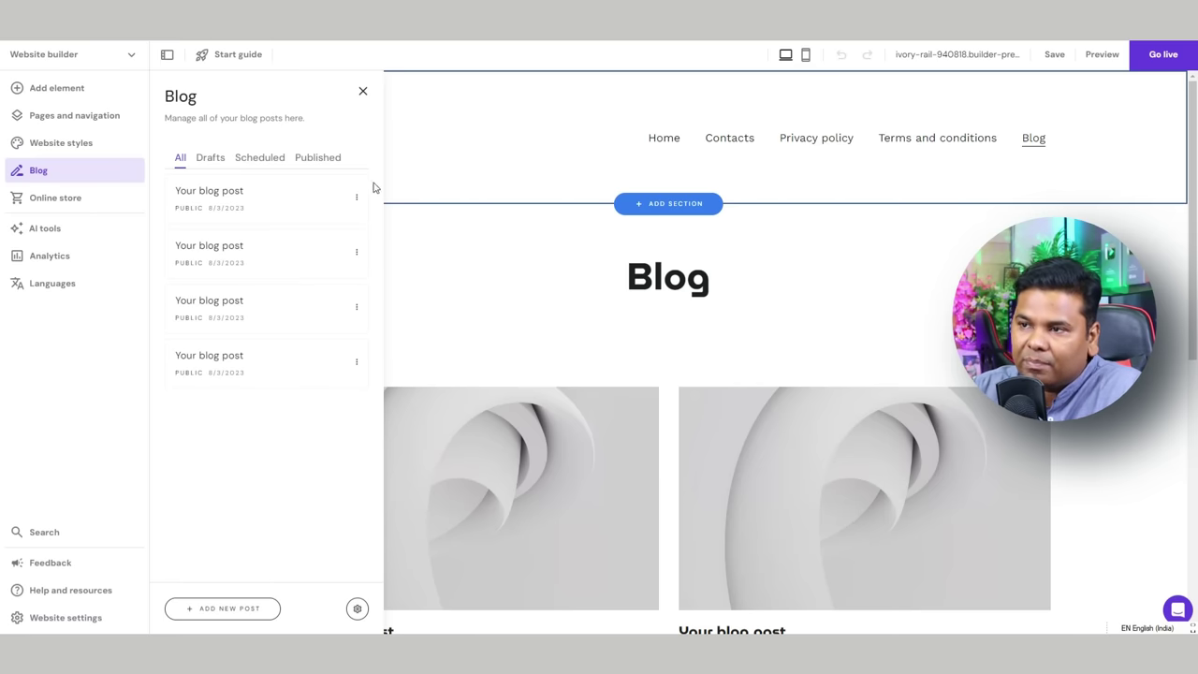
Open the first sample blog post and examine its heading, image and content area.
{"action": "left_click", "coordinate": [230, 201]}
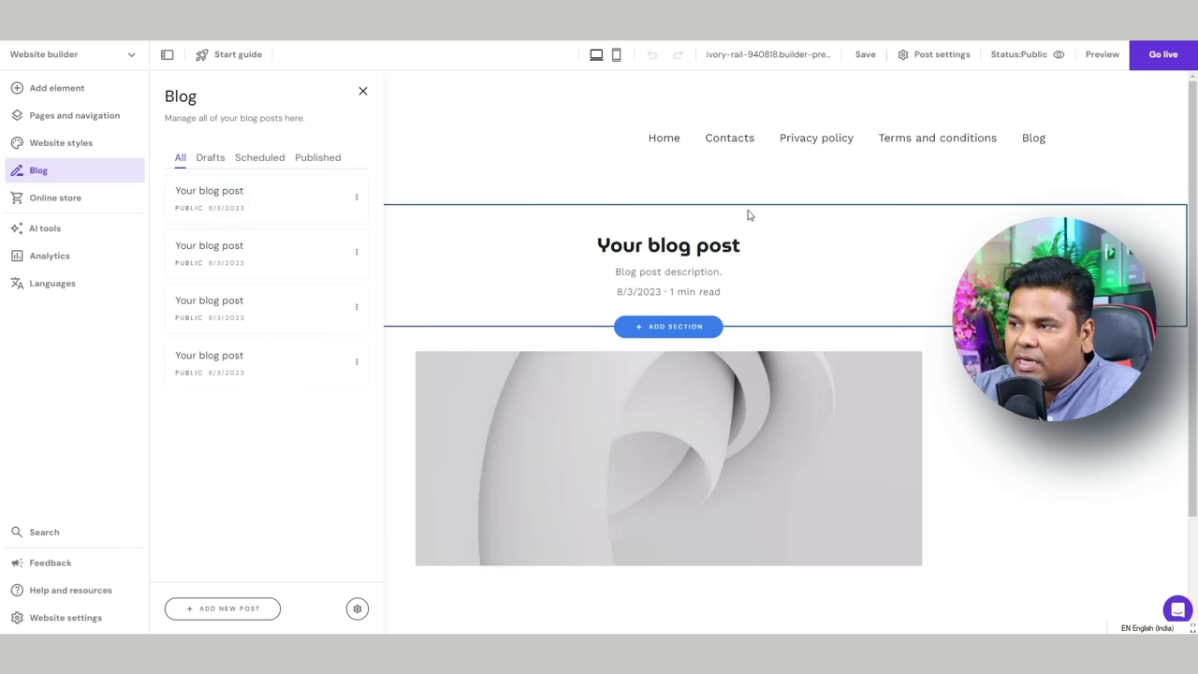
{"action": "scroll", "coordinate": [786, 255], "scroll_direction": "down", "scroll_amount": 2}
{"action": "scroll", "coordinate": [661, 306], "scroll_direction": "up", "scroll_amount": 2}
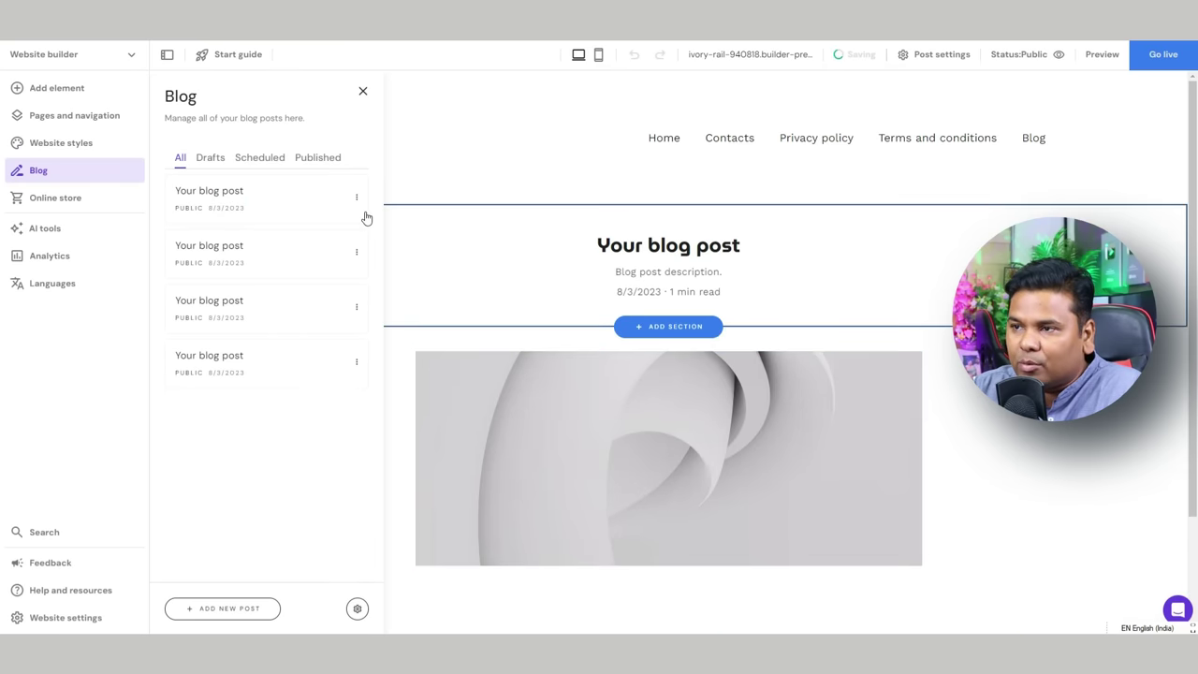
{"action": "scroll", "coordinate": [450, 239], "scroll_direction": "down", "scroll_amount": 1}
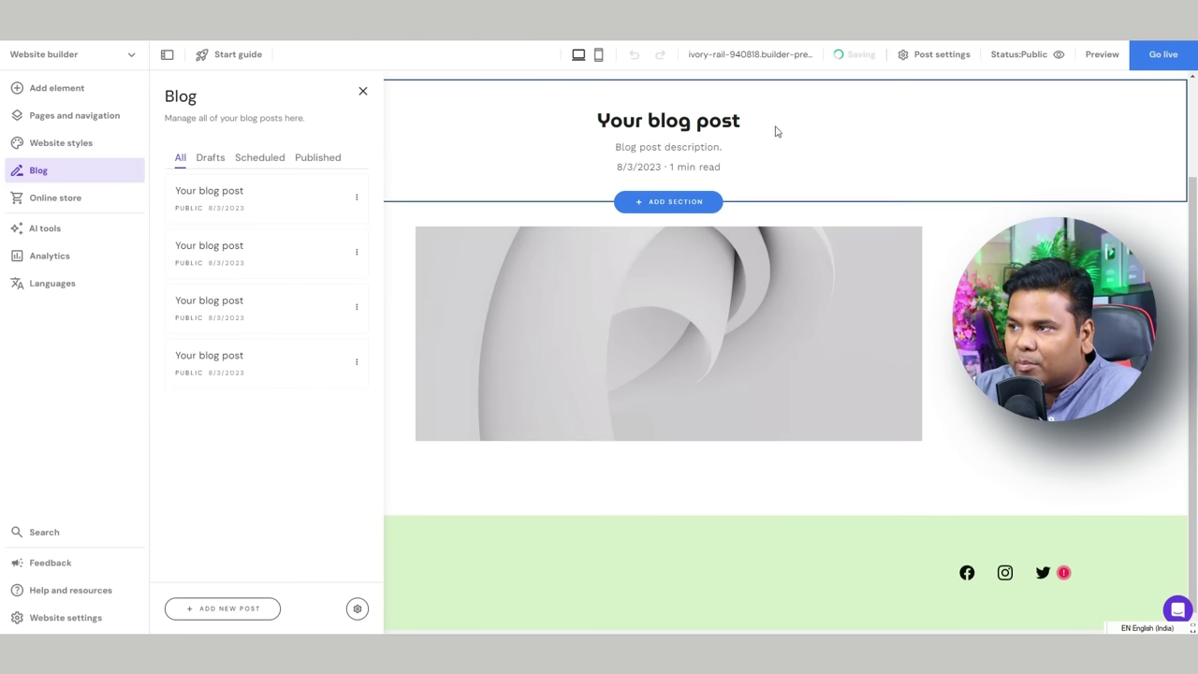
{"action": "left_click", "coordinate": [553, 302]}
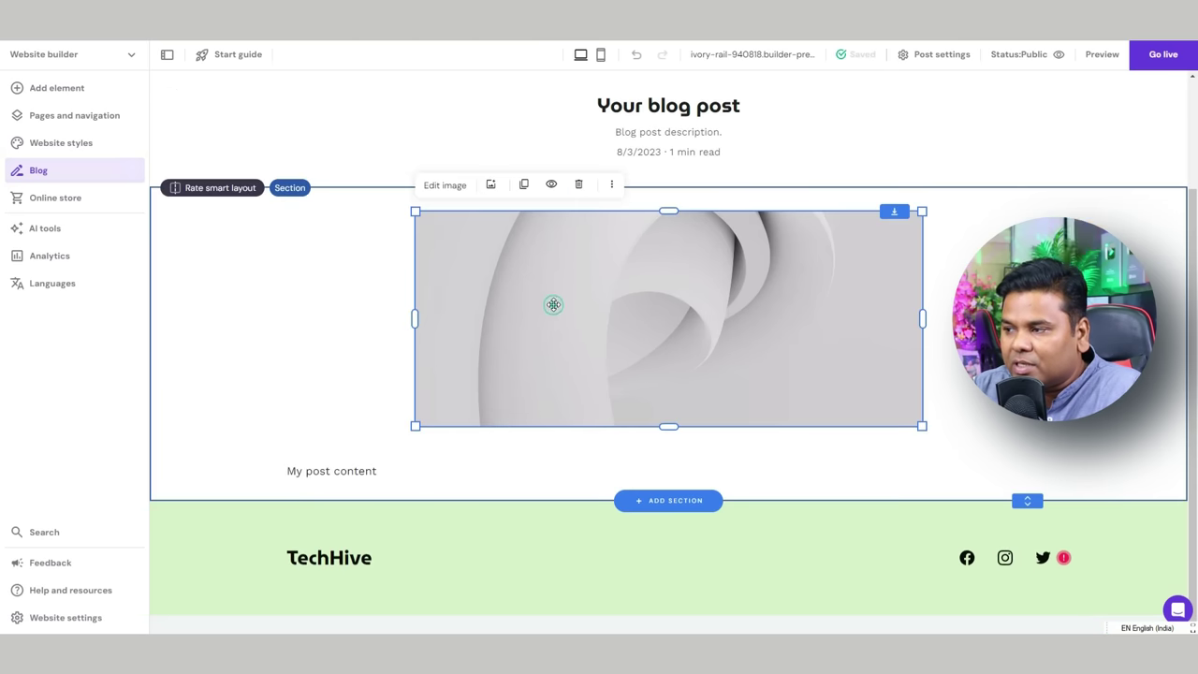
Generate the blog post's body text with AI Assist from the prompt "Benefits of AI" and read through it.
{"action": "left_click", "coordinate": [510, 469]}
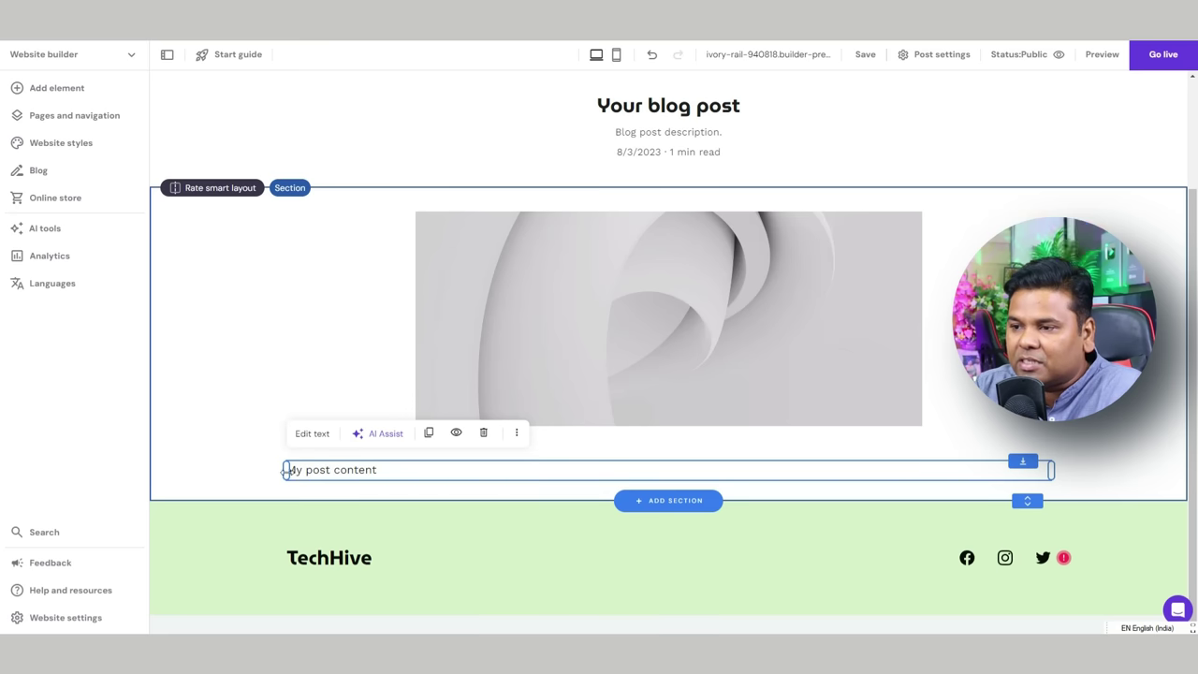
{"action": "left_click", "coordinate": [384, 436]}
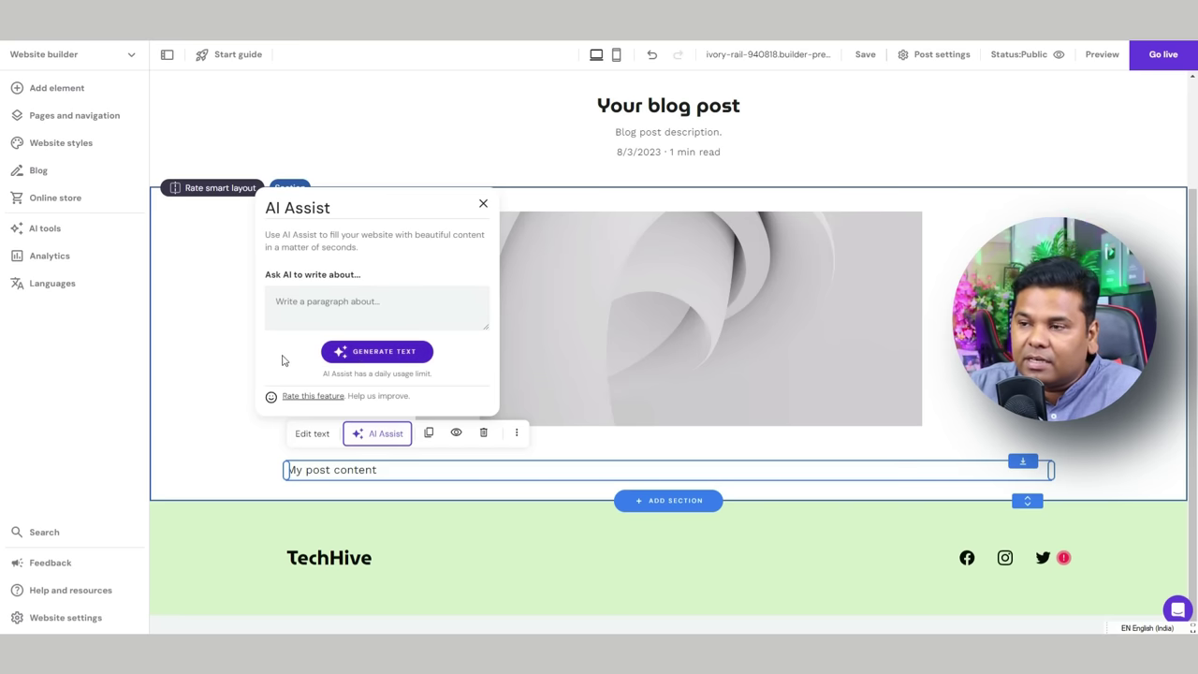
{"action": "left_click", "coordinate": [326, 307]}
{"action": "key", "text": "super+h"}
{"action": "type", "text": "Benefits of AI"}
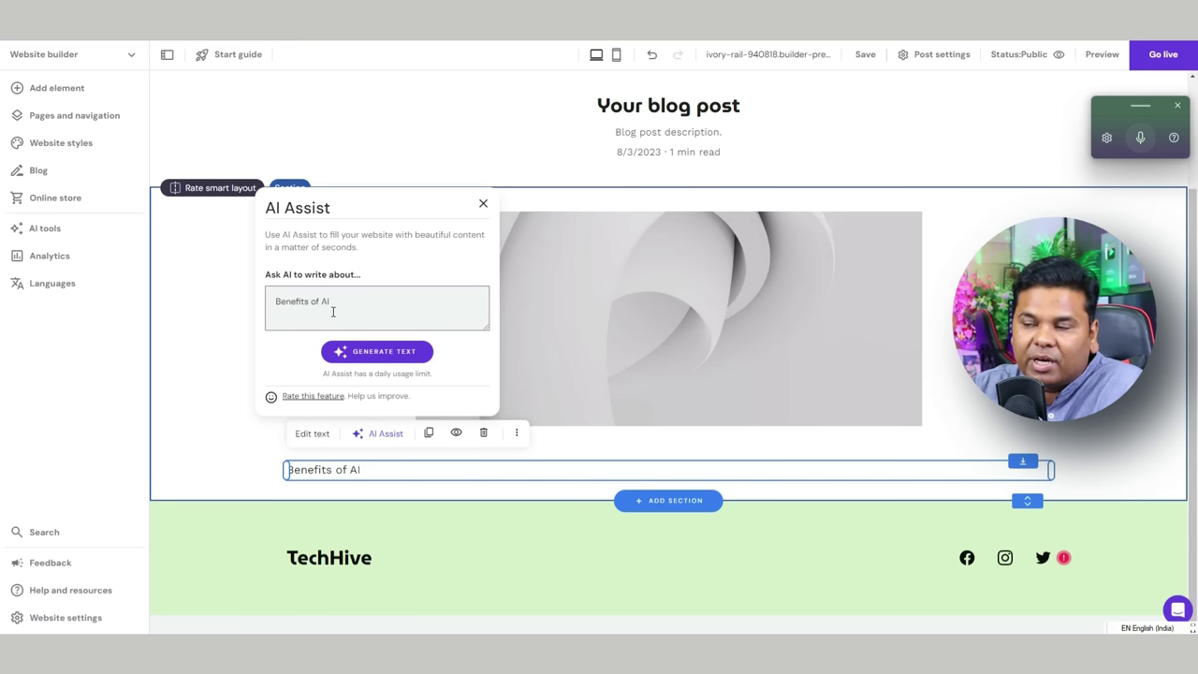
{"action": "left_click", "coordinate": [389, 352]}
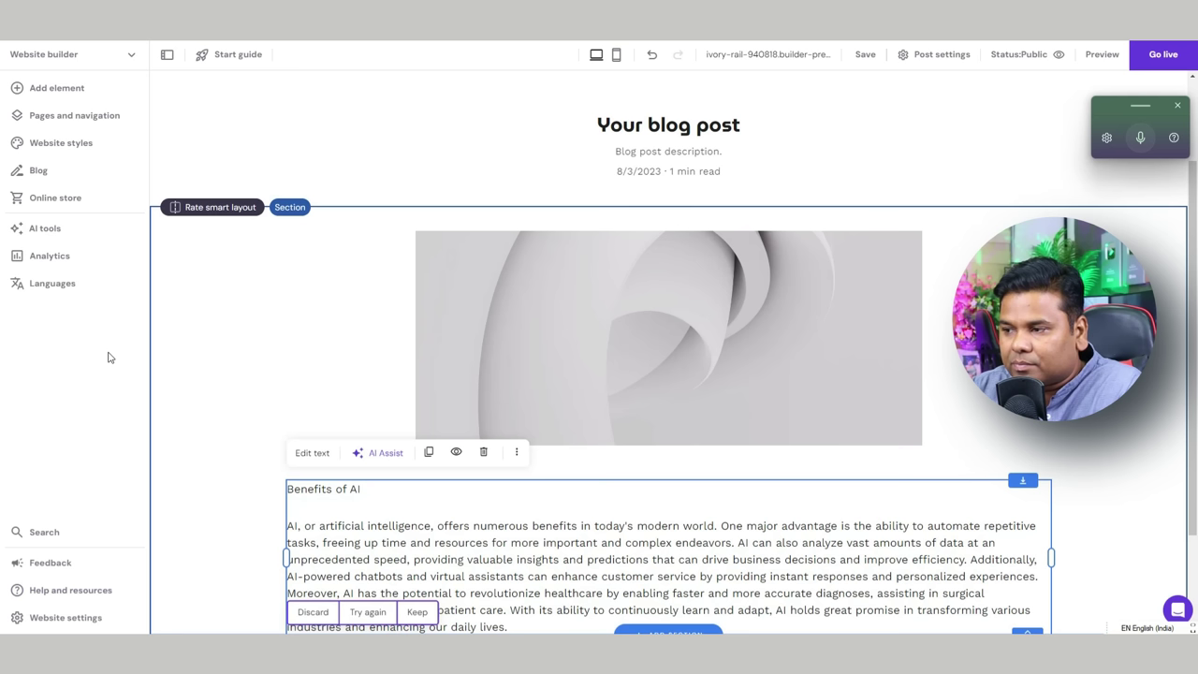
{"action": "scroll", "coordinate": [497, 372], "scroll_direction": "down", "scroll_amount": 2}
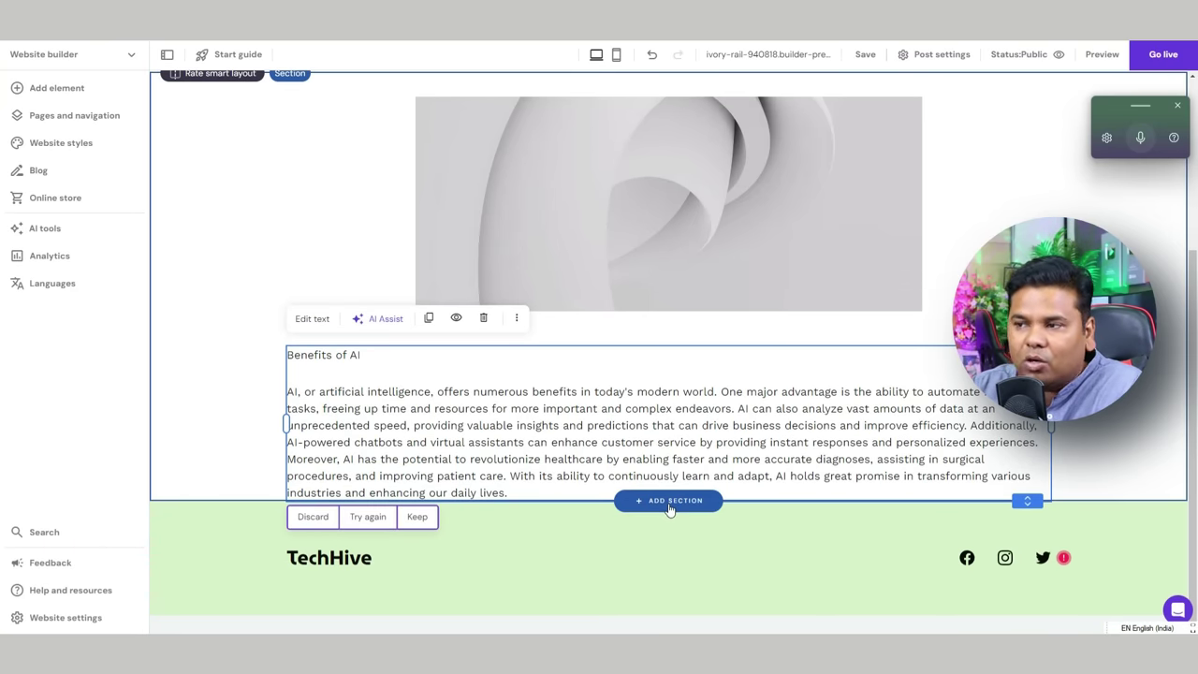
Start replacing the blog post's image and search the free images for "ai".
{"action": "scroll", "coordinate": [672, 465], "scroll_direction": "up", "scroll_amount": 3}
{"action": "left_click", "coordinate": [676, 393]}
{"action": "left_click", "coordinate": [454, 328]}
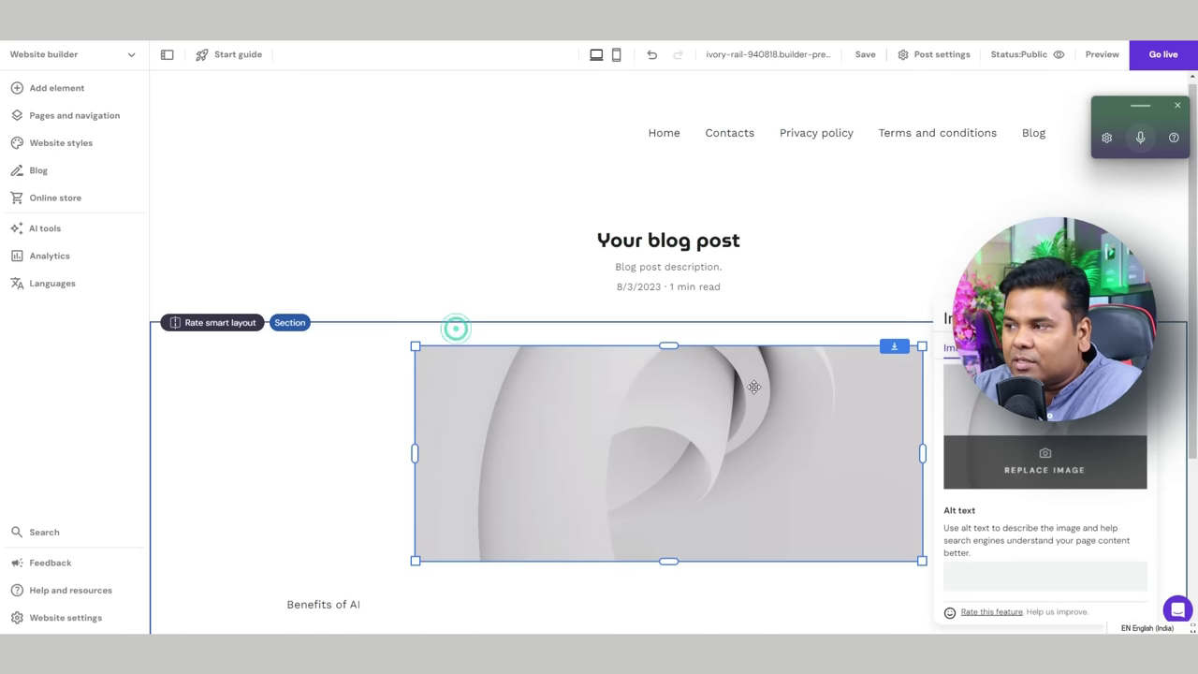
{"action": "left_click", "coordinate": [1039, 471]}
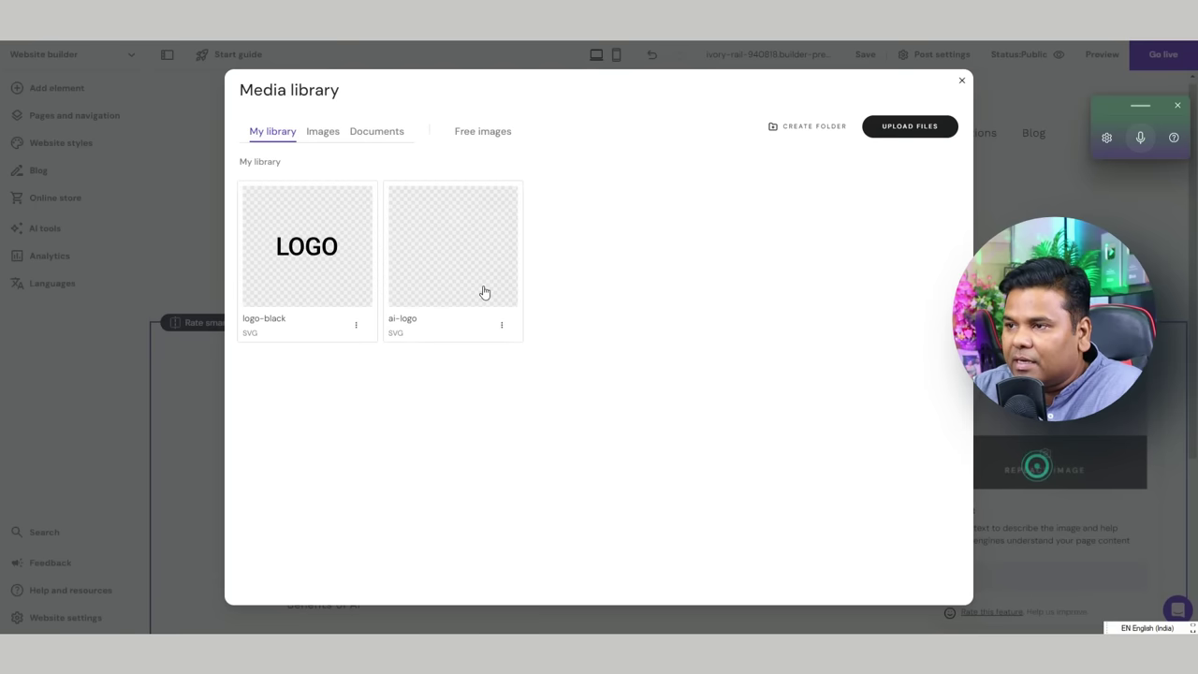
{"action": "left_click", "coordinate": [324, 133]}
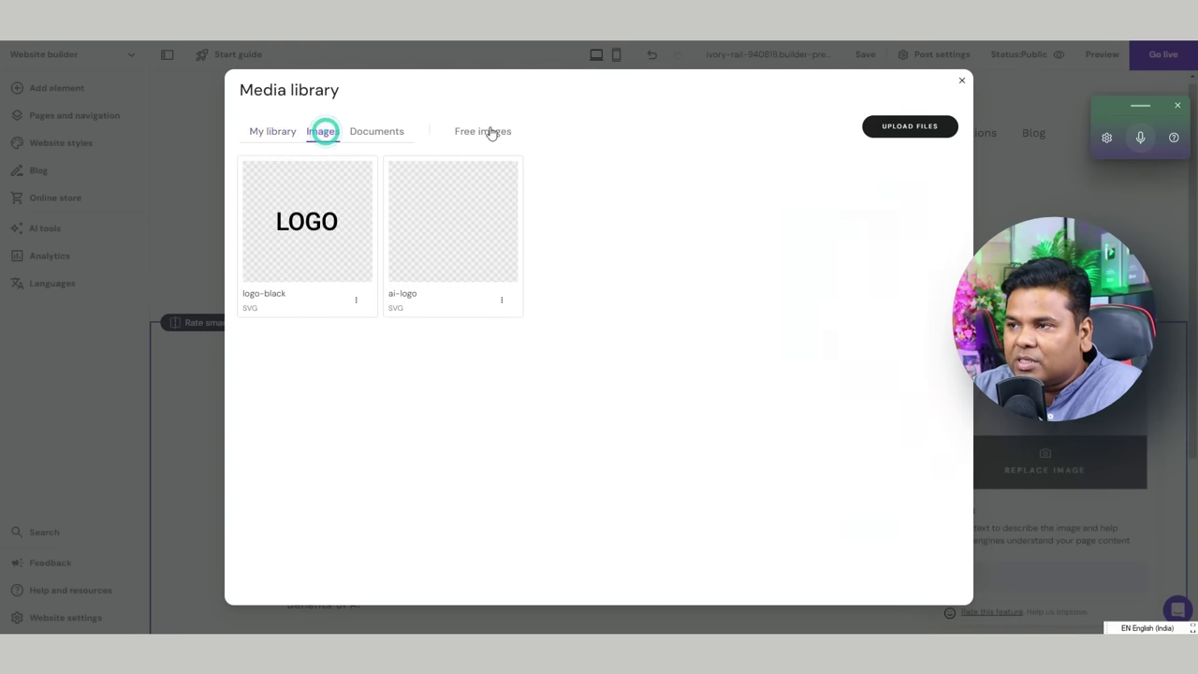
{"action": "left_click", "coordinate": [488, 130]}
{"action": "left_click", "coordinate": [345, 177]}
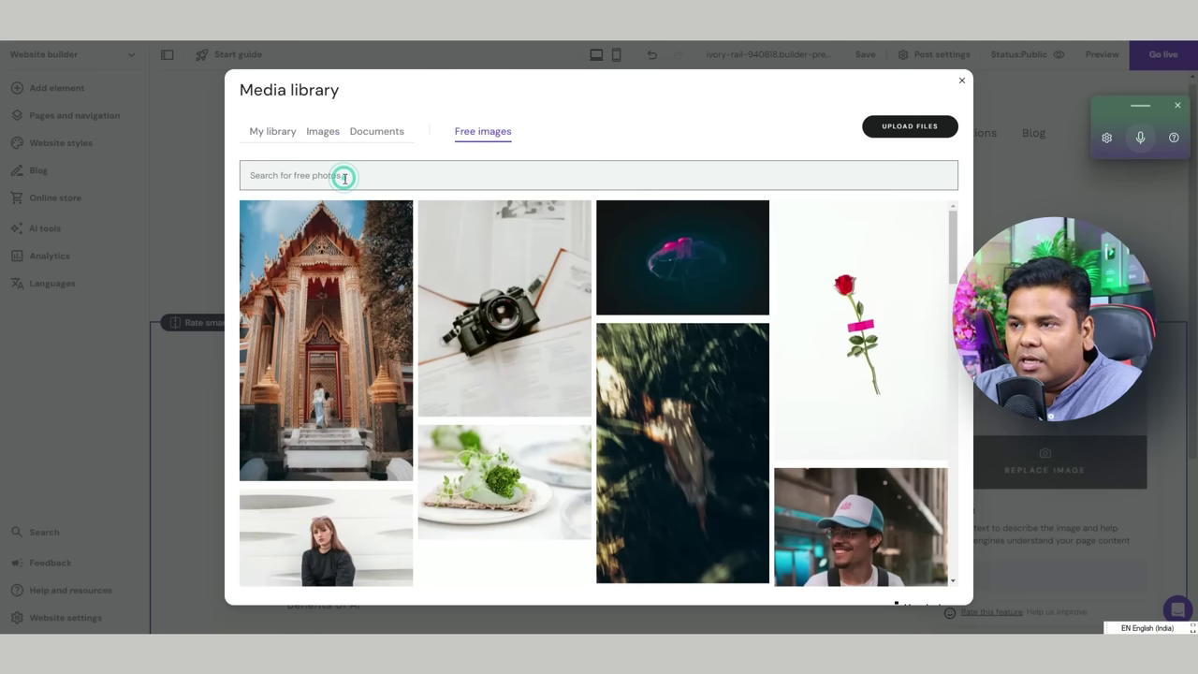
{"action": "type", "text": "a"}
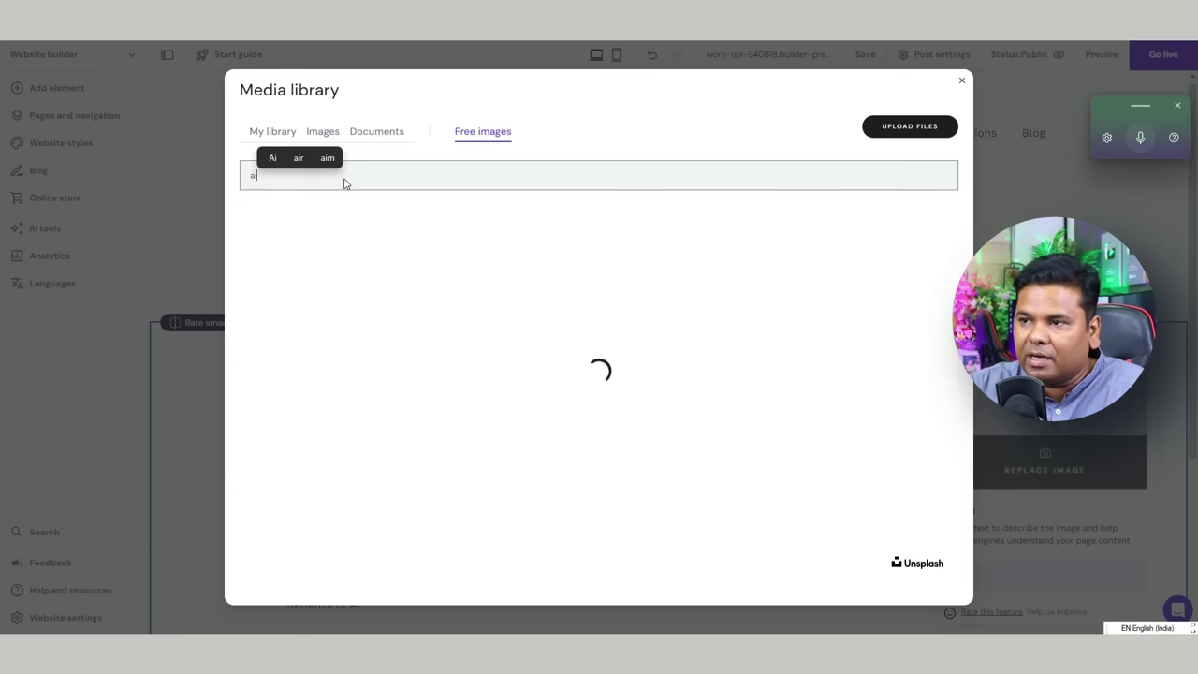
{"action": "type", "text": "i"}
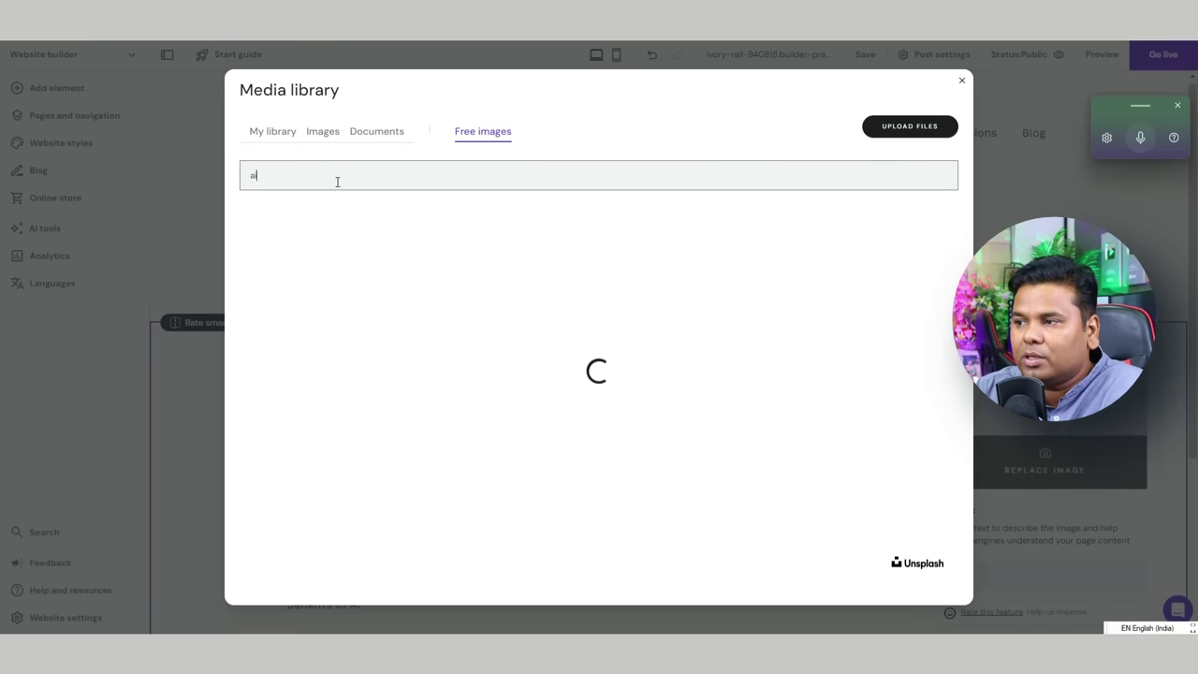
Replace the blog post's image with the free photo of white "AI" letters on a dark background.
{"action": "scroll", "coordinate": [702, 369], "scroll_direction": "down", "scroll_amount": 5}
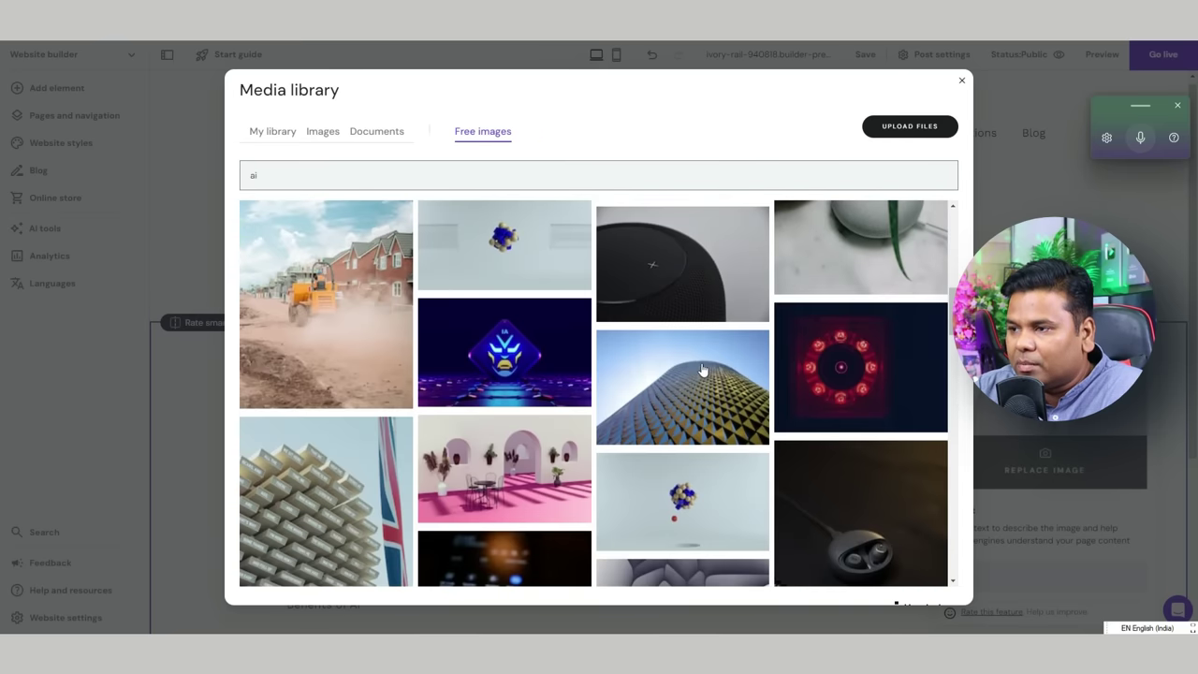
{"action": "scroll", "coordinate": [524, 370], "scroll_direction": "down", "scroll_amount": 3}
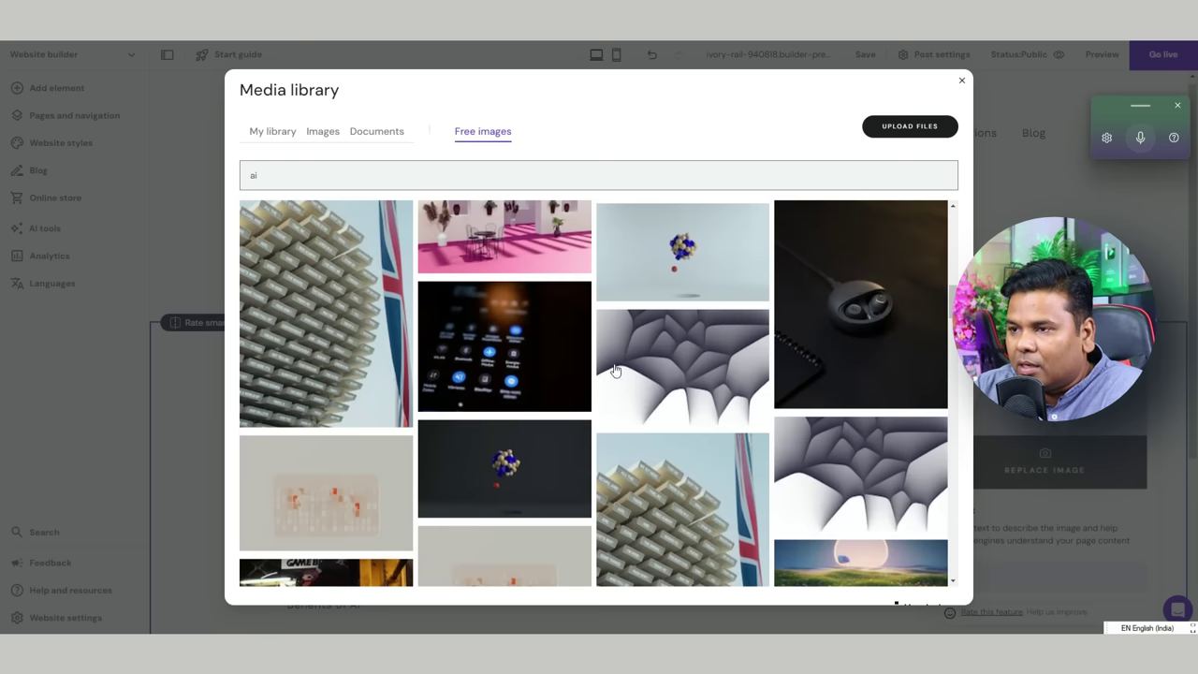
{"action": "scroll", "coordinate": [533, 379], "scroll_direction": "down", "scroll_amount": 3}
{"action": "left_click", "coordinate": [536, 381]}
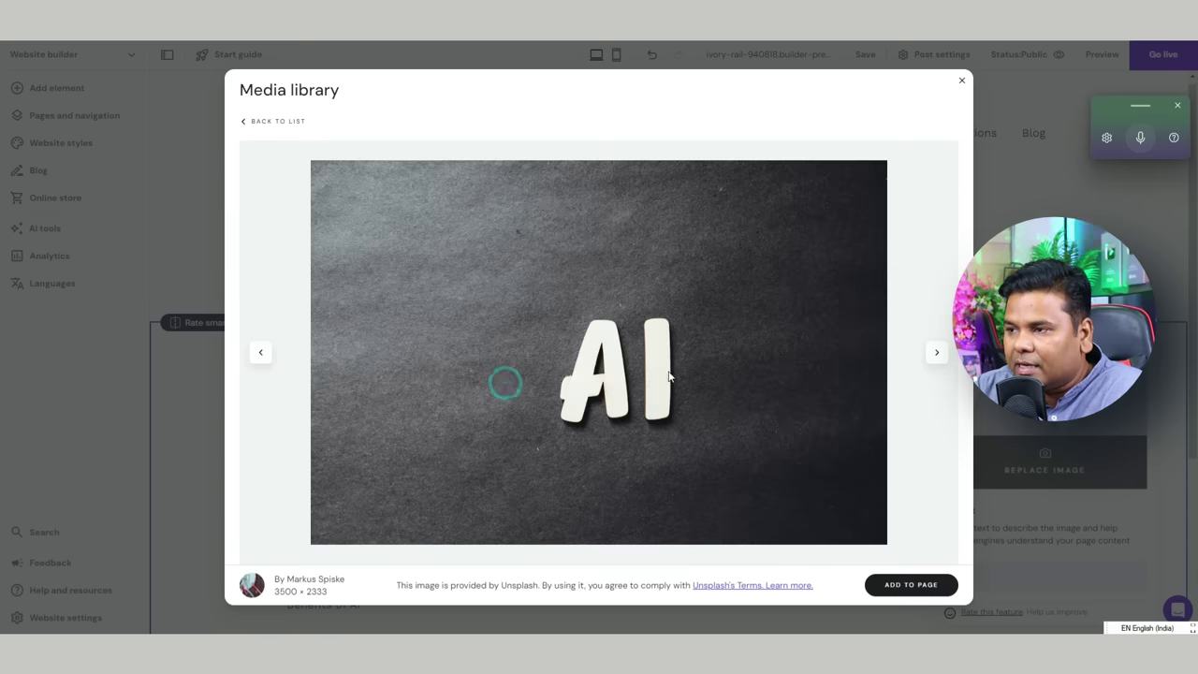
{"action": "left_click", "coordinate": [912, 584]}
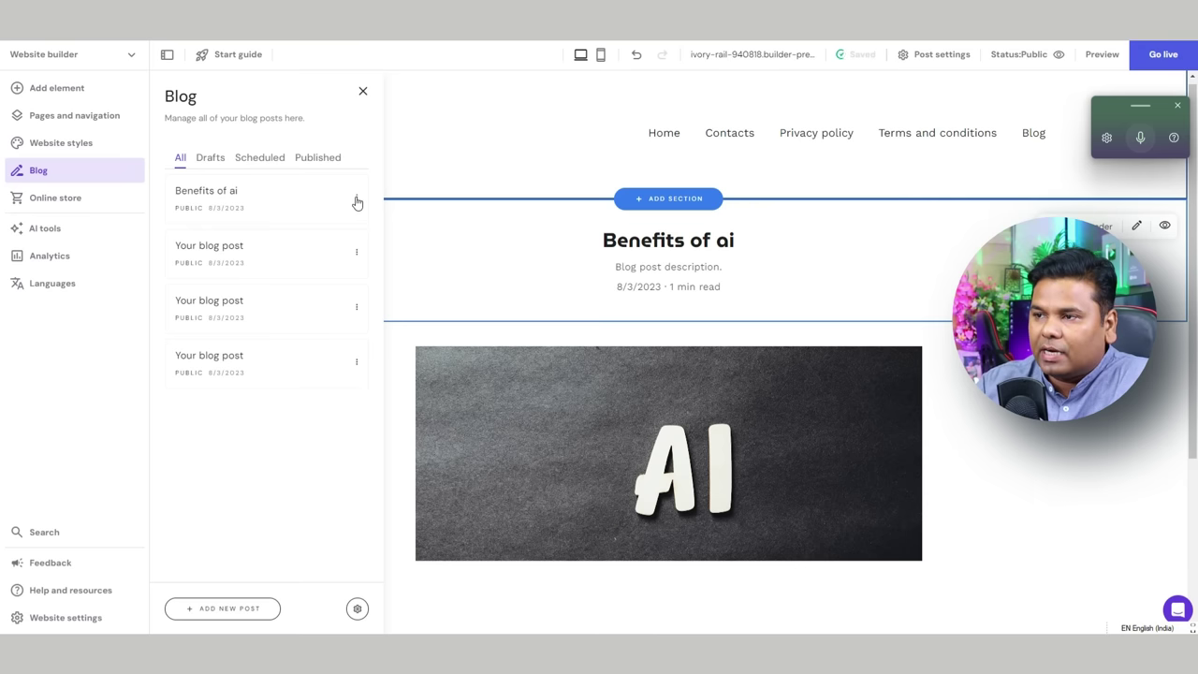
Open the "Benefits of ai" post for editing and review its title in the post settings.
{"action": "left_click", "coordinate": [356, 199]}
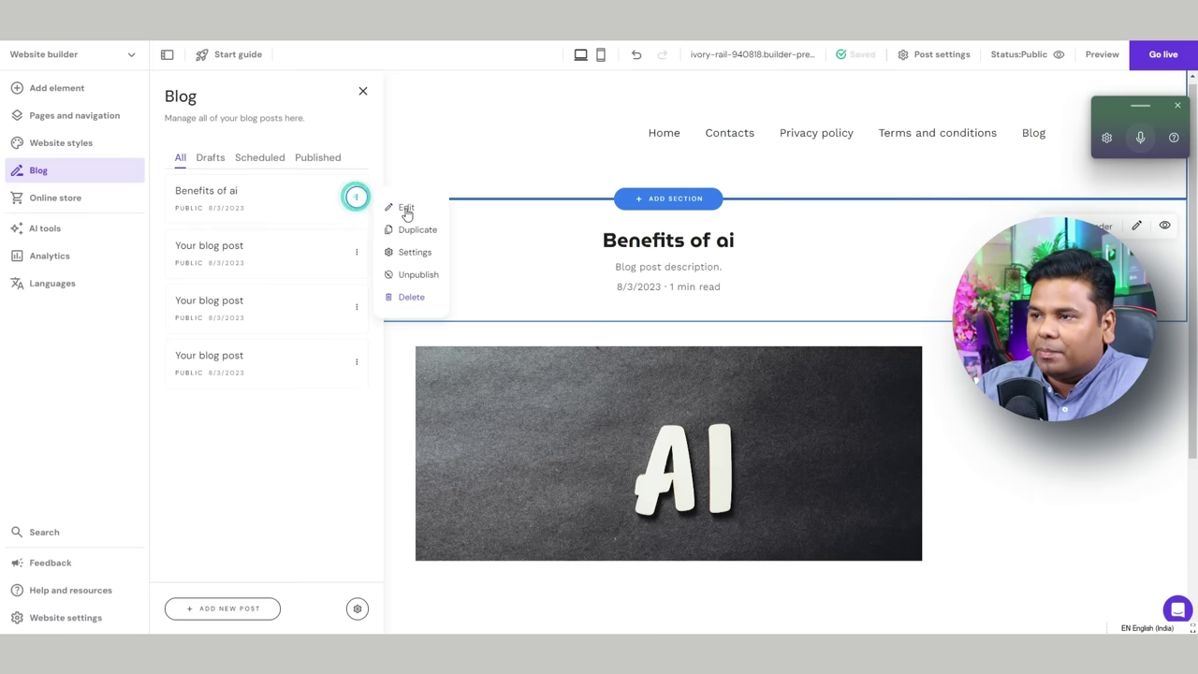
{"action": "left_click", "coordinate": [404, 209]}
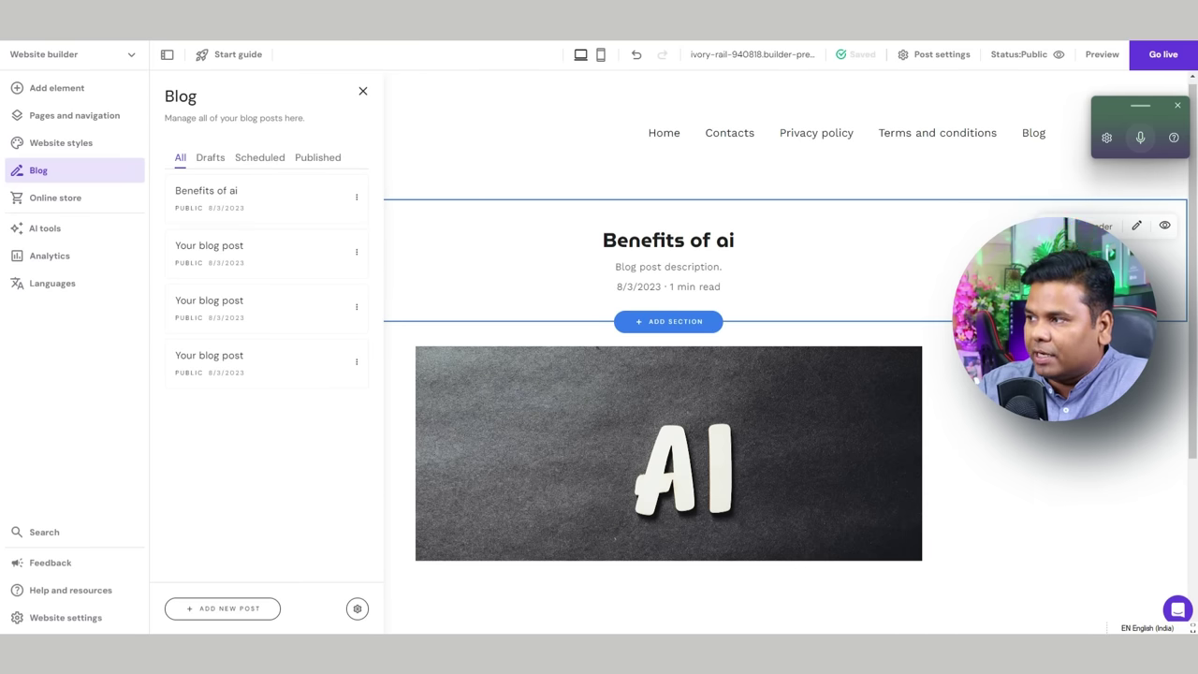
{"action": "left_click", "coordinate": [1136, 225]}
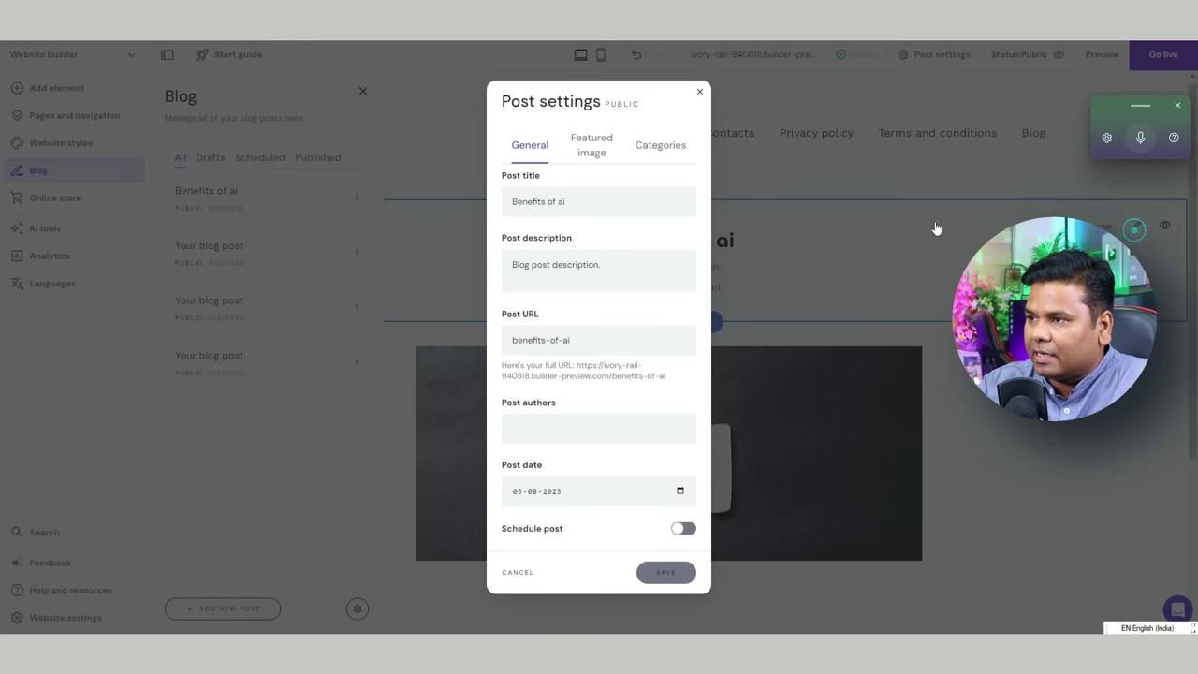
{"action": "triple_click", "coordinate": [598, 204]}
{"action": "left_click", "coordinate": [586, 202]}
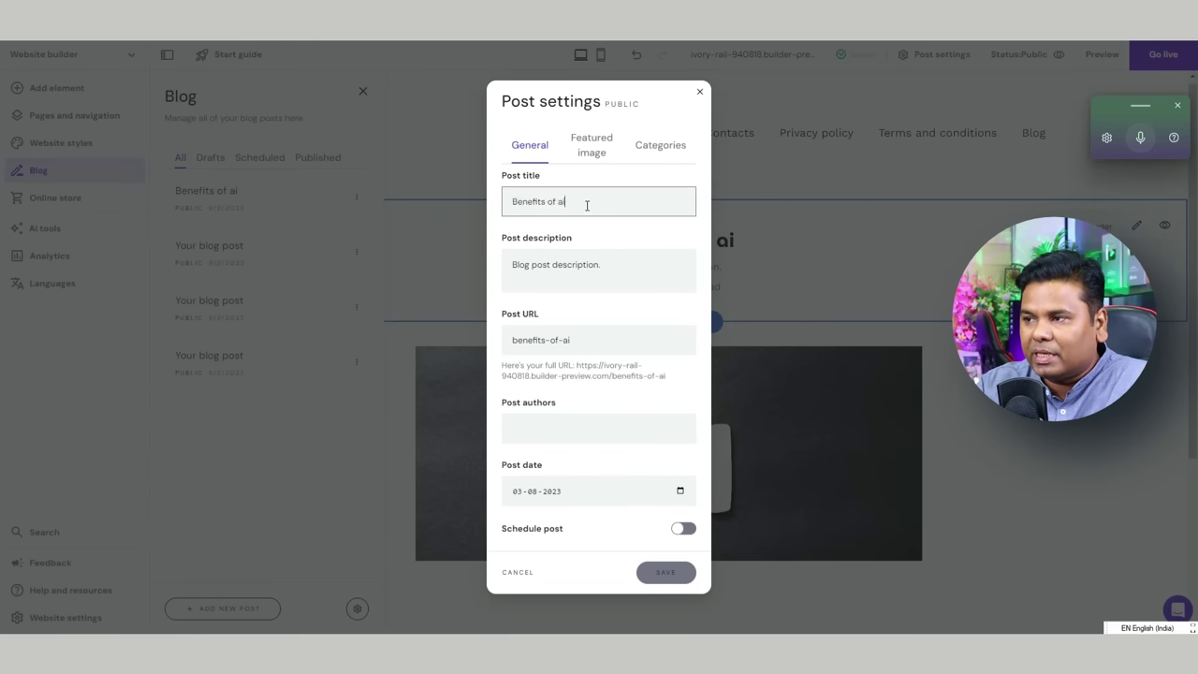
{"action": "left_click", "coordinate": [671, 572]}
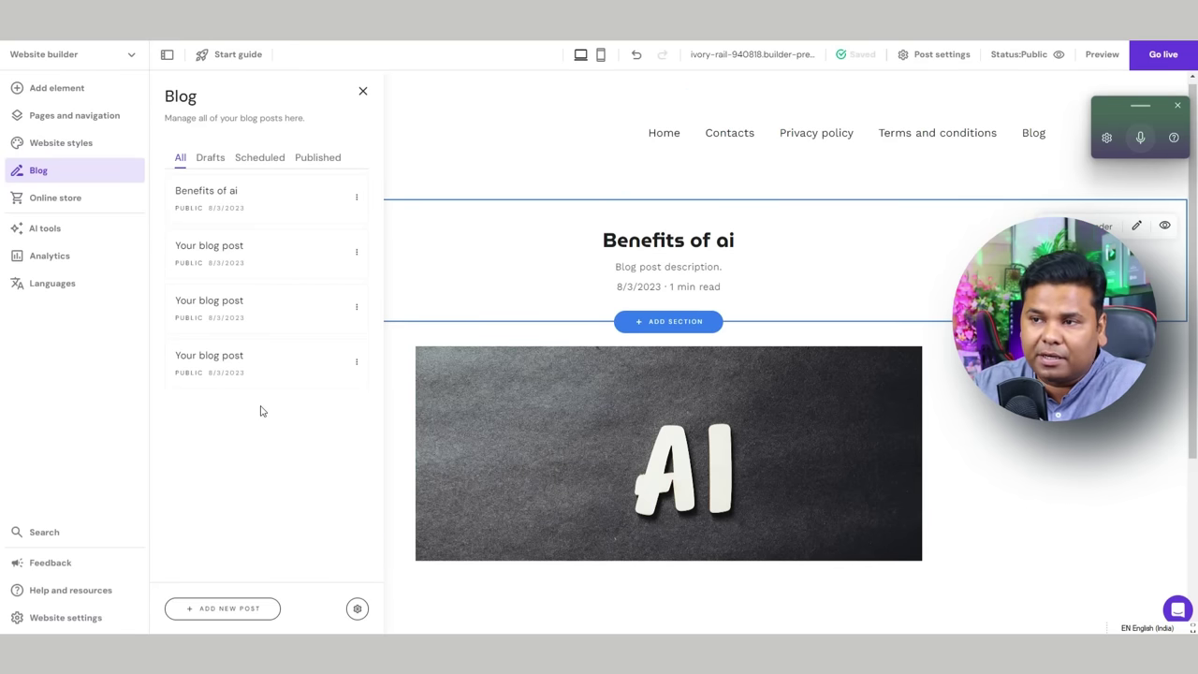
Add an online store to the website and look through the sample products on the new Store page.
{"action": "left_click", "coordinate": [58, 197]}
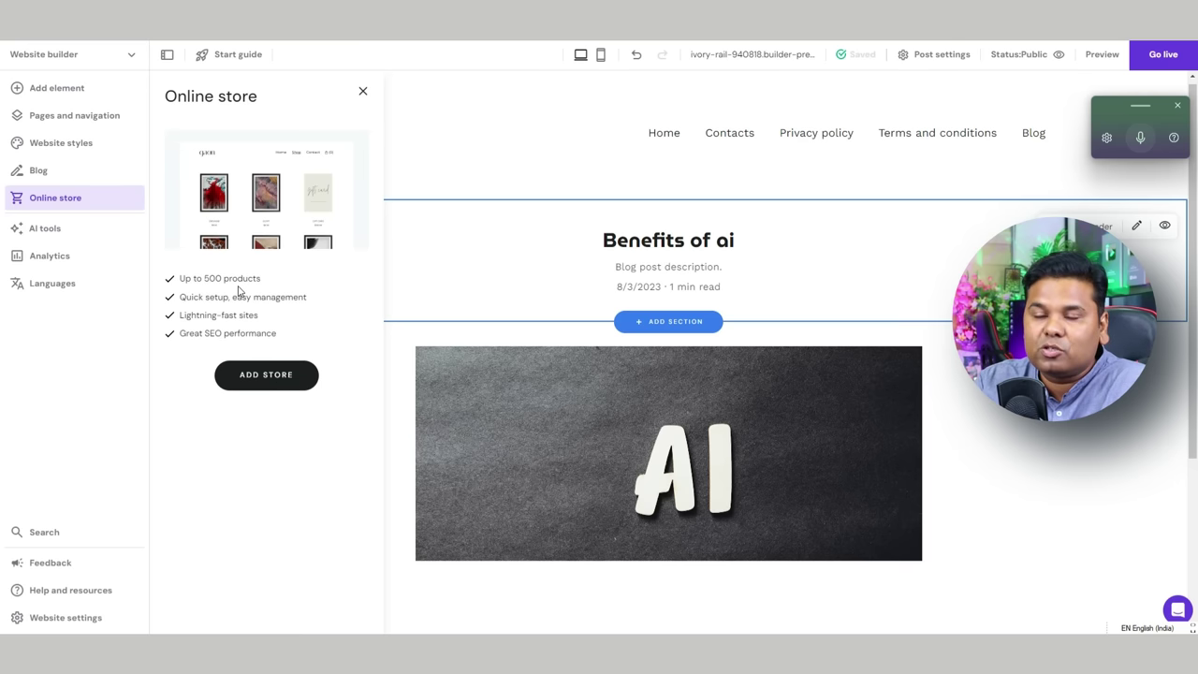
{"action": "left_click", "coordinate": [268, 375]}
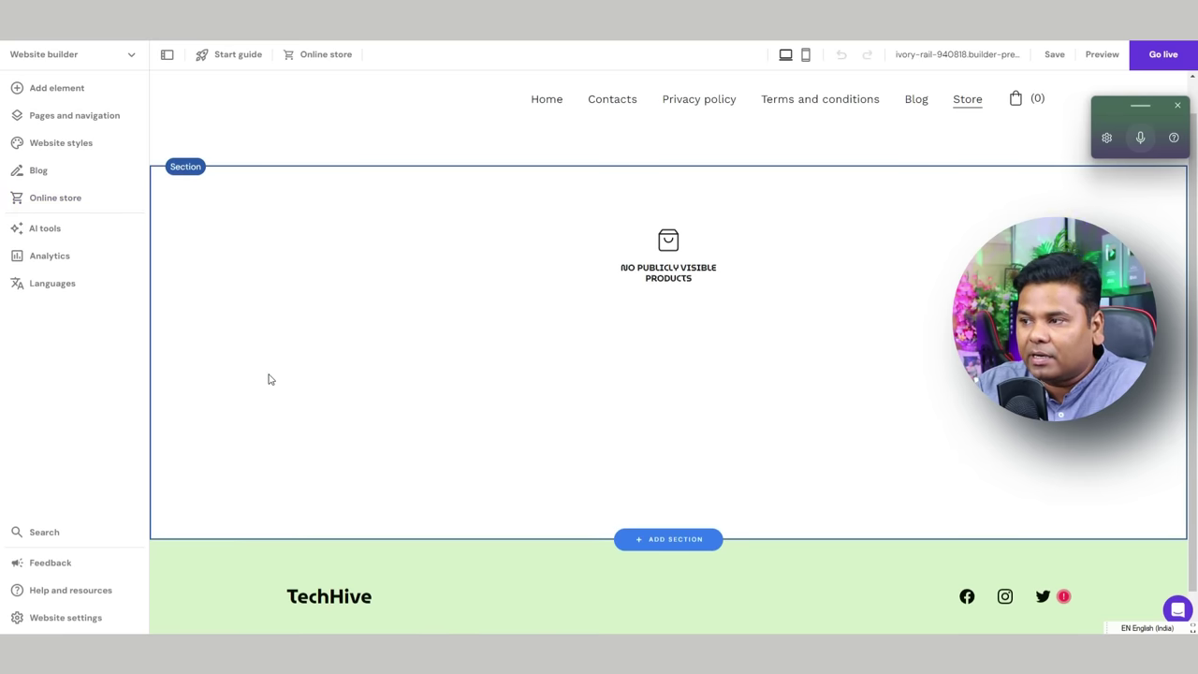
{"action": "scroll", "coordinate": [505, 295], "scroll_direction": "down", "scroll_amount": 4}
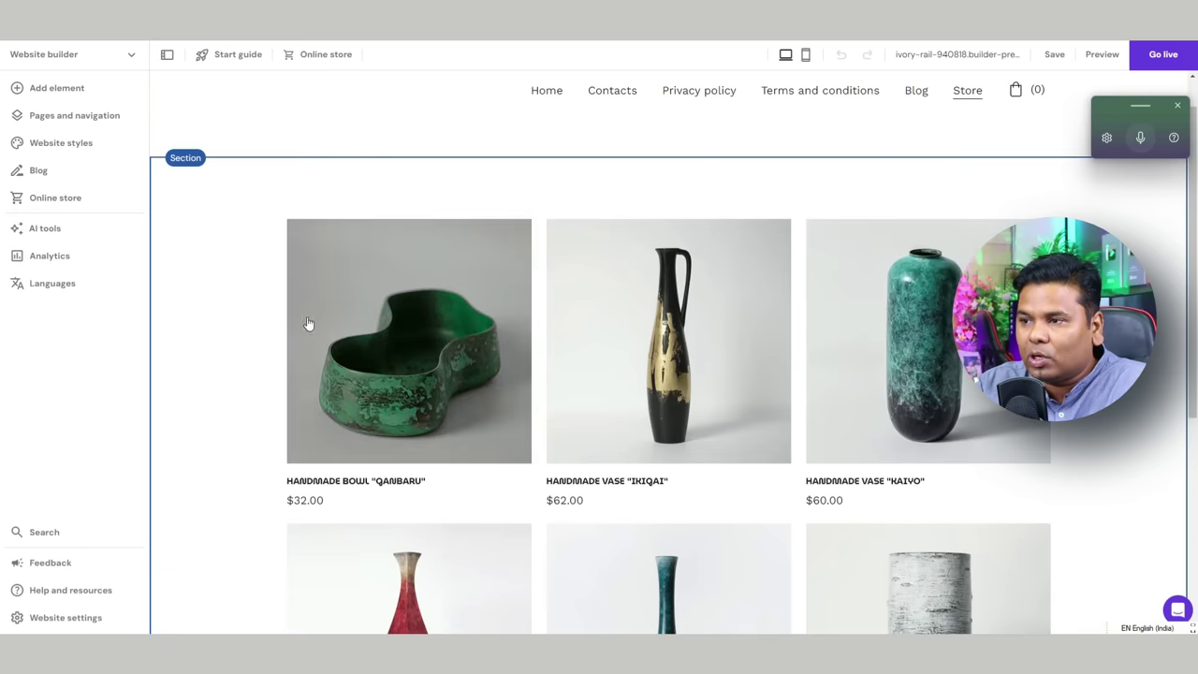
{"action": "scroll", "coordinate": [668, 351], "scroll_direction": "up", "scroll_amount": 2}
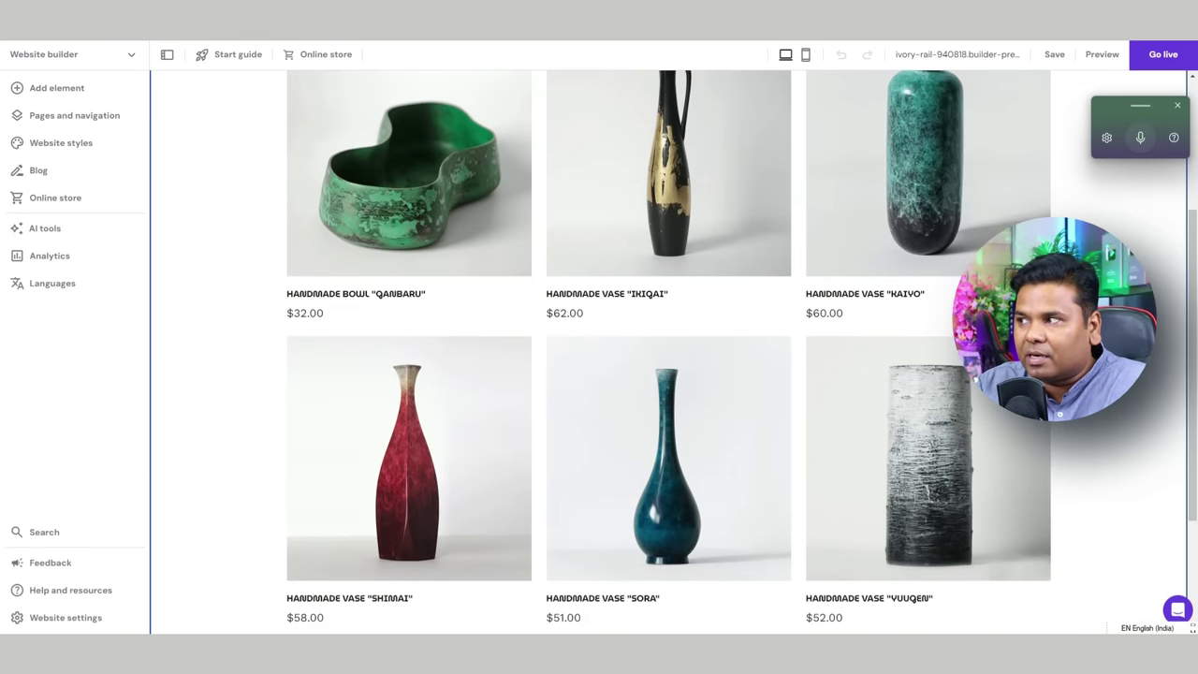
Open the sample product Handmade Bowl "Ganbaru" for editing from the online store's product list.
{"action": "left_click", "coordinate": [72, 198]}
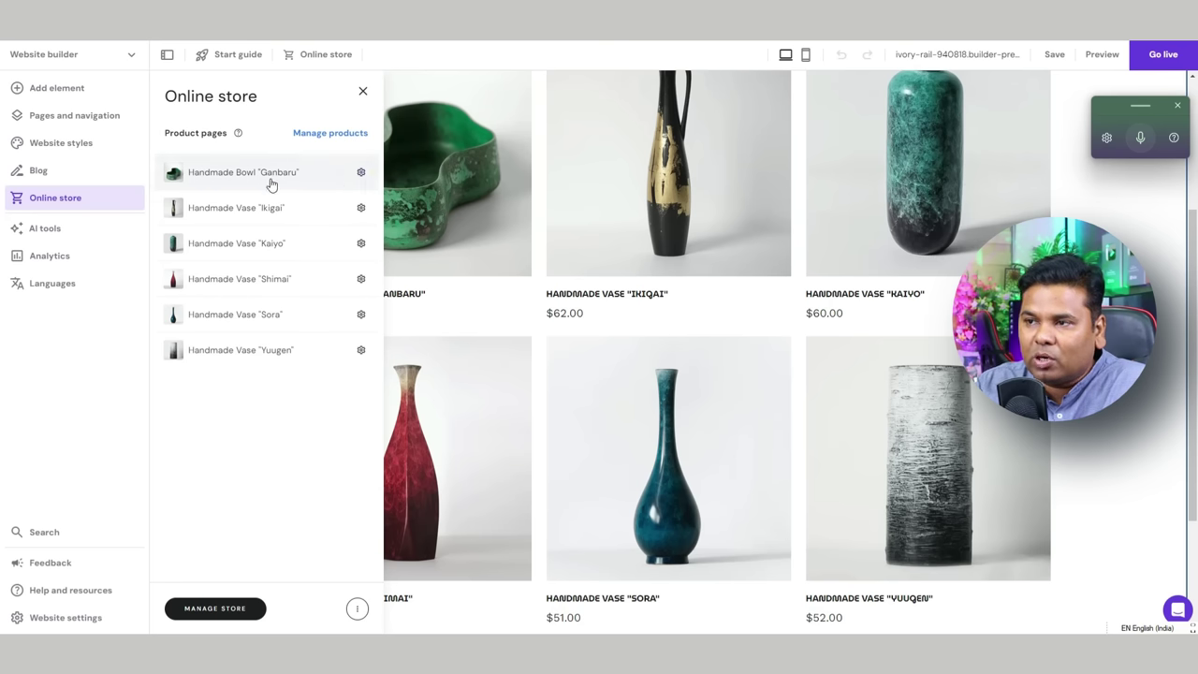
{"action": "left_click", "coordinate": [362, 174]}
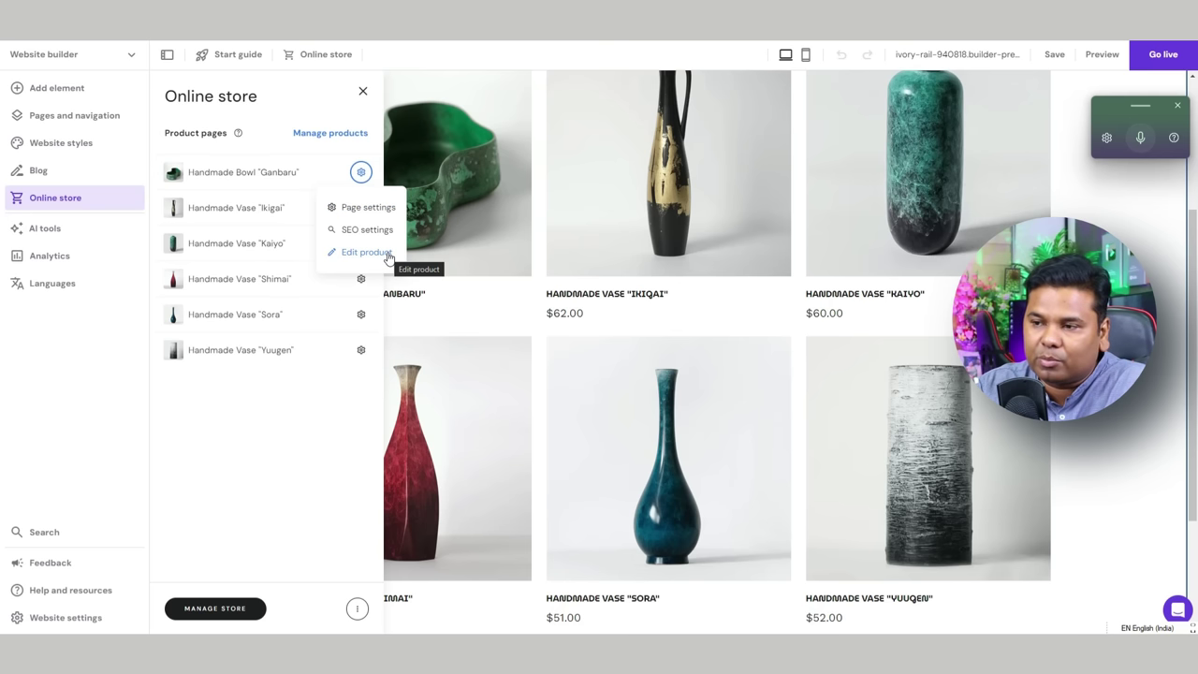
{"action": "left_click", "coordinate": [365, 260]}
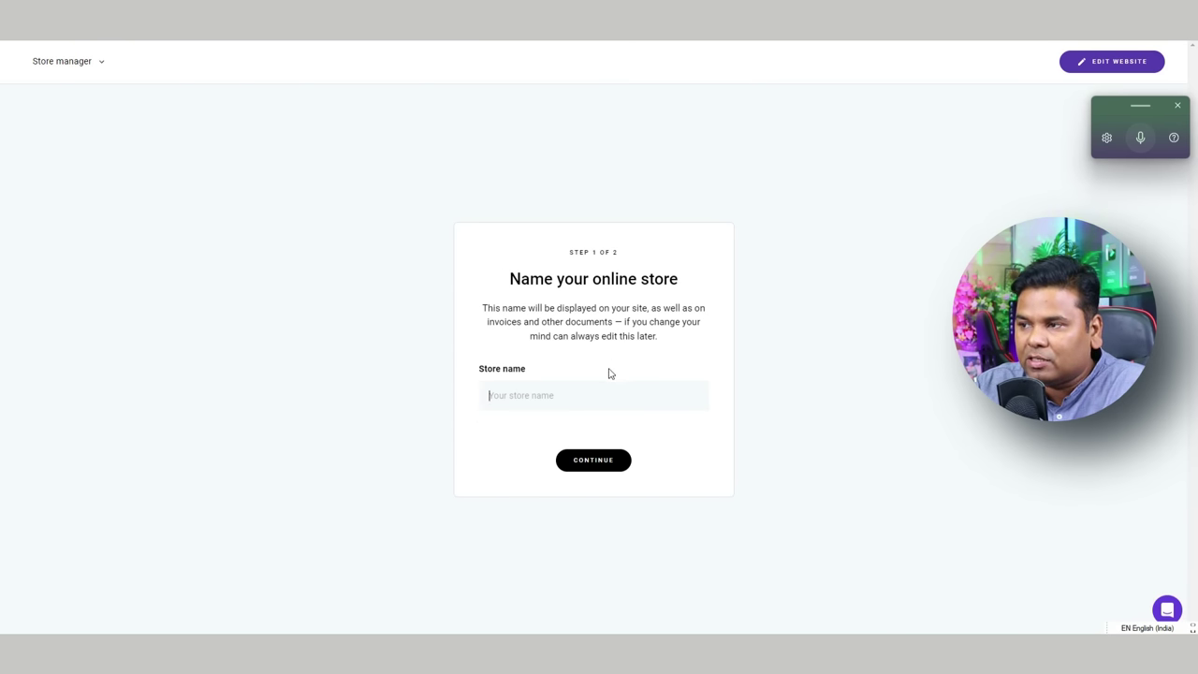
Name the online store "pc skill" and complete its account setup with India as country and INR as currency.
{"action": "type", "text": "pc "}
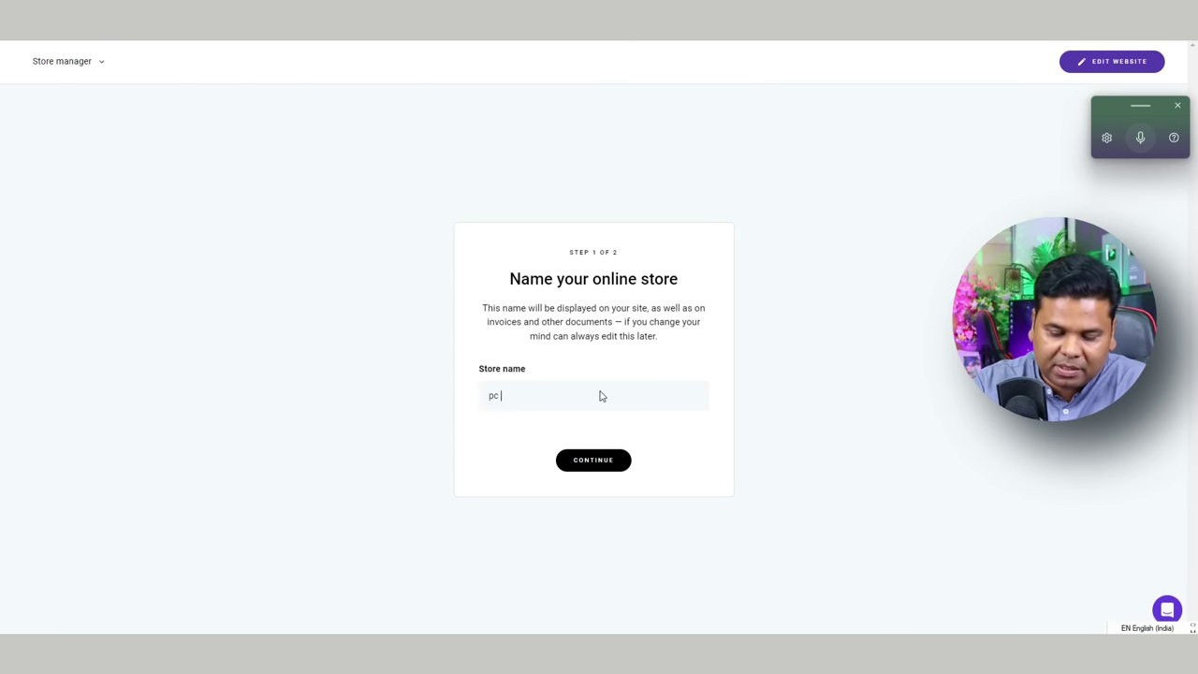
{"action": "type", "text": "skill"}
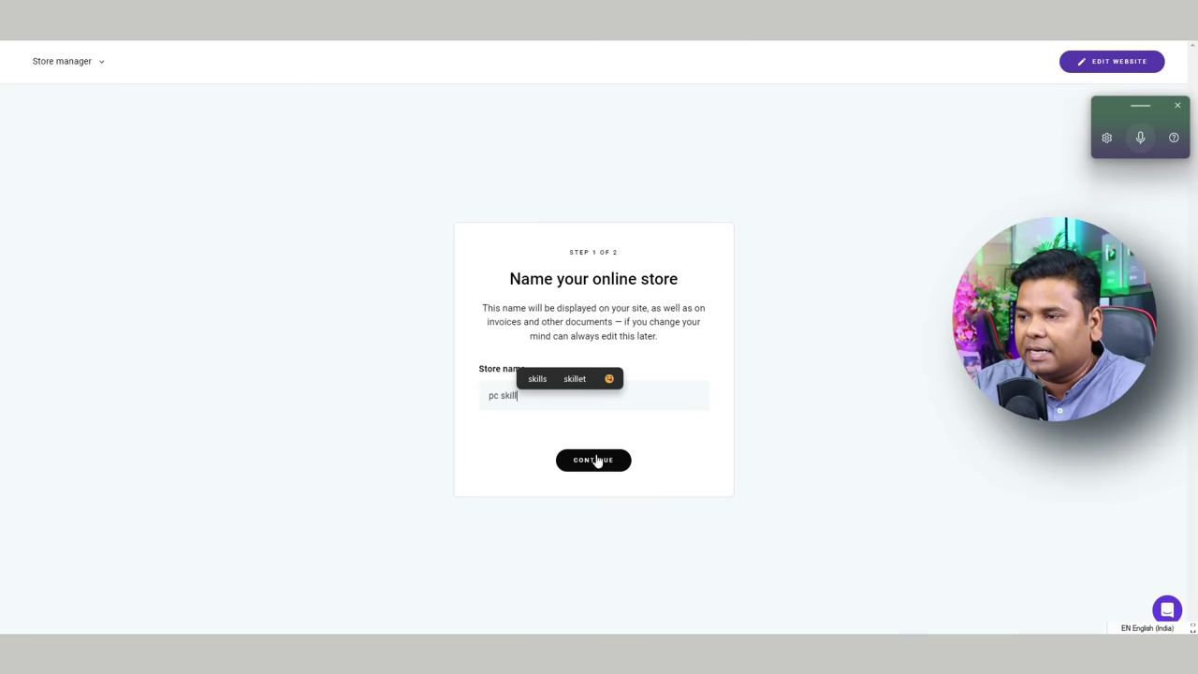
{"action": "left_click", "coordinate": [596, 460]}
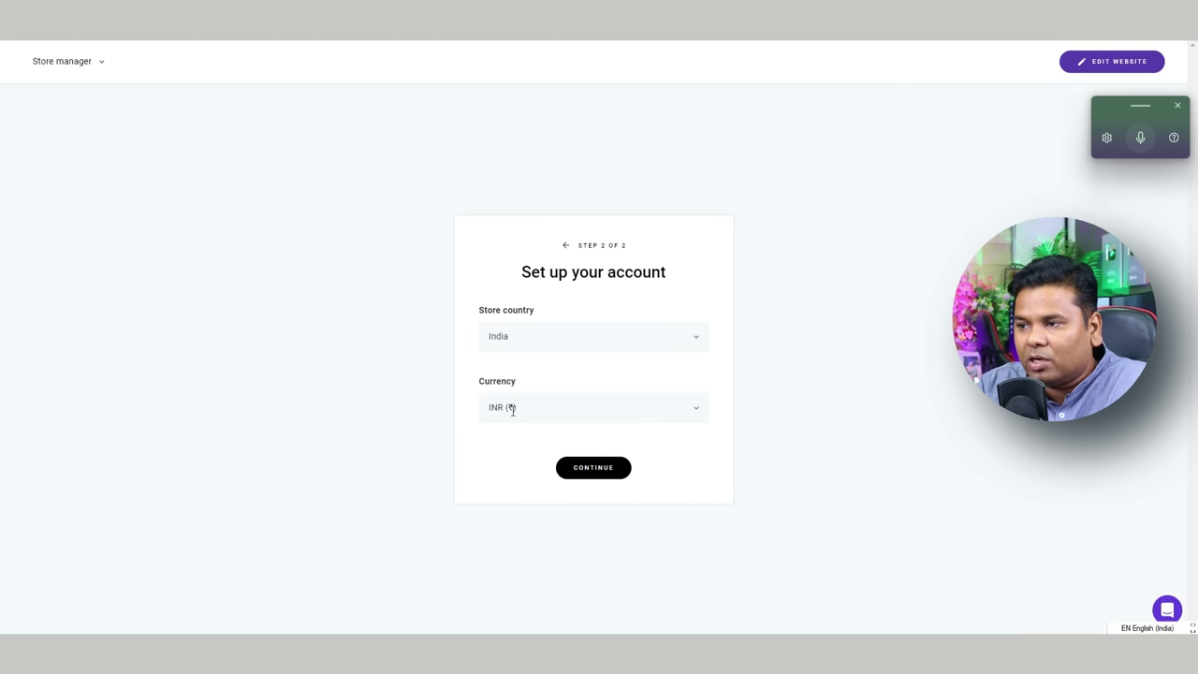
{"action": "left_click", "coordinate": [594, 476]}
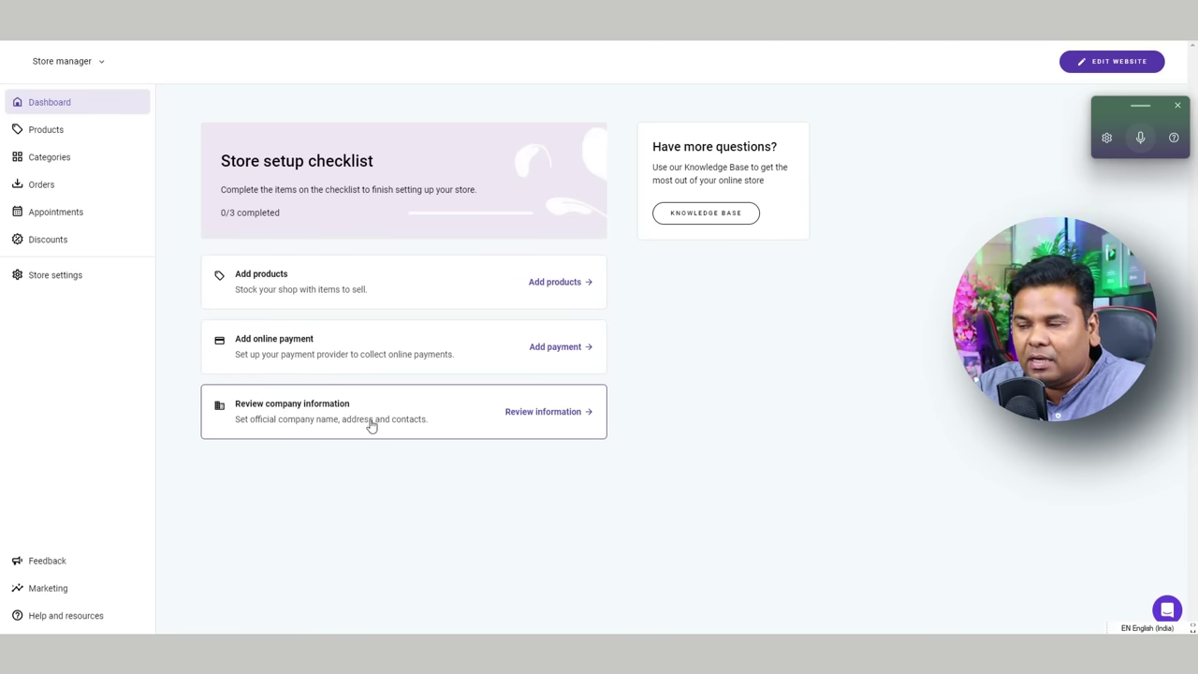
Start a new physical product and upload the keyboard photos 20221225_133941 and 20221225_133956 as its images.
{"action": "left_click", "coordinate": [562, 290]}
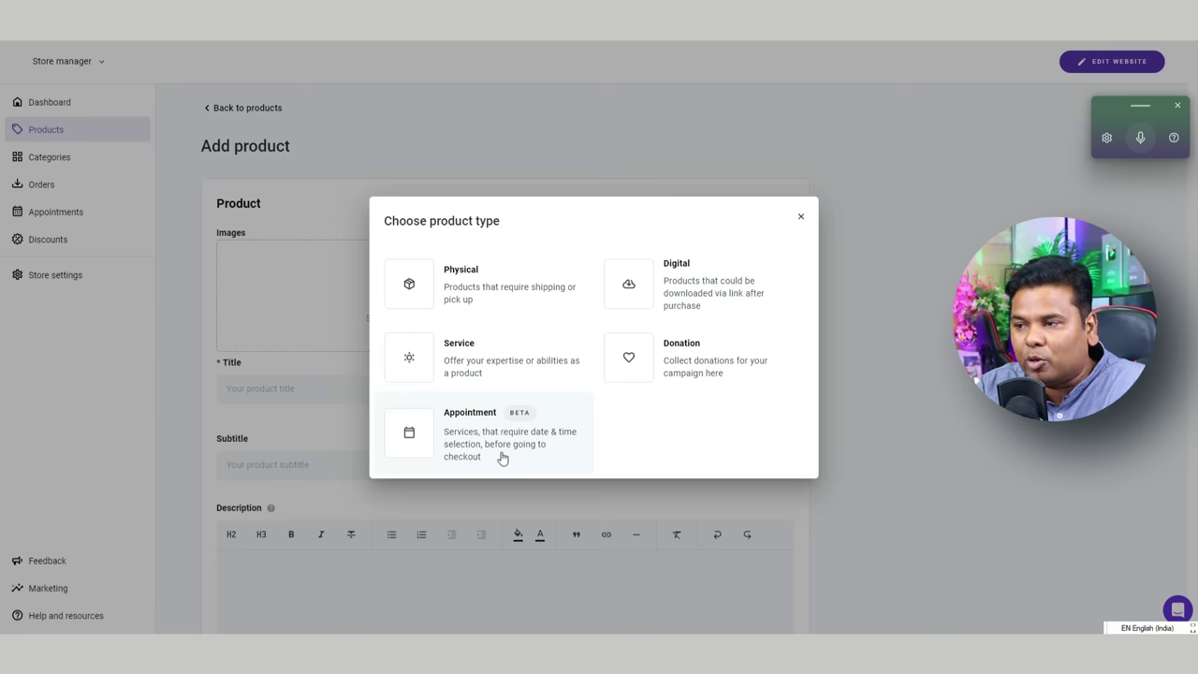
{"action": "left_click", "coordinate": [486, 295]}
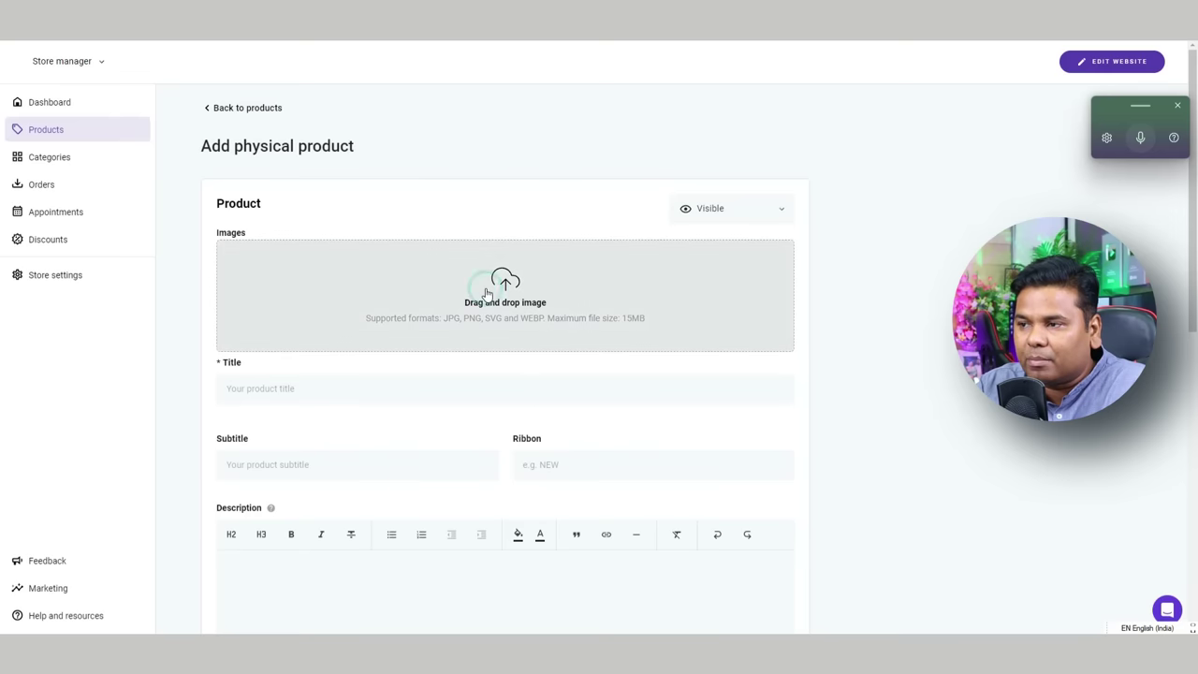
{"action": "left_click", "coordinate": [612, 284]}
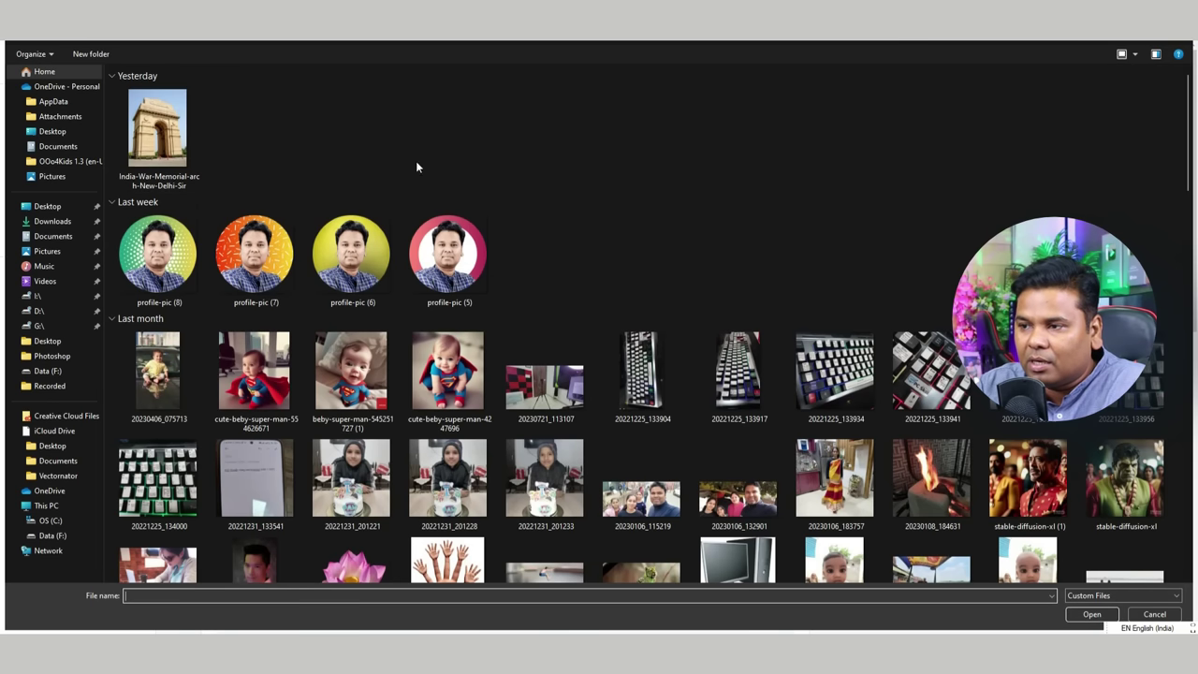
{"action": "scroll", "coordinate": [599, 318], "scroll_direction": "down", "scroll_amount": 4}
{"action": "scroll", "coordinate": [752, 416], "scroll_direction": "up", "scroll_amount": 5}
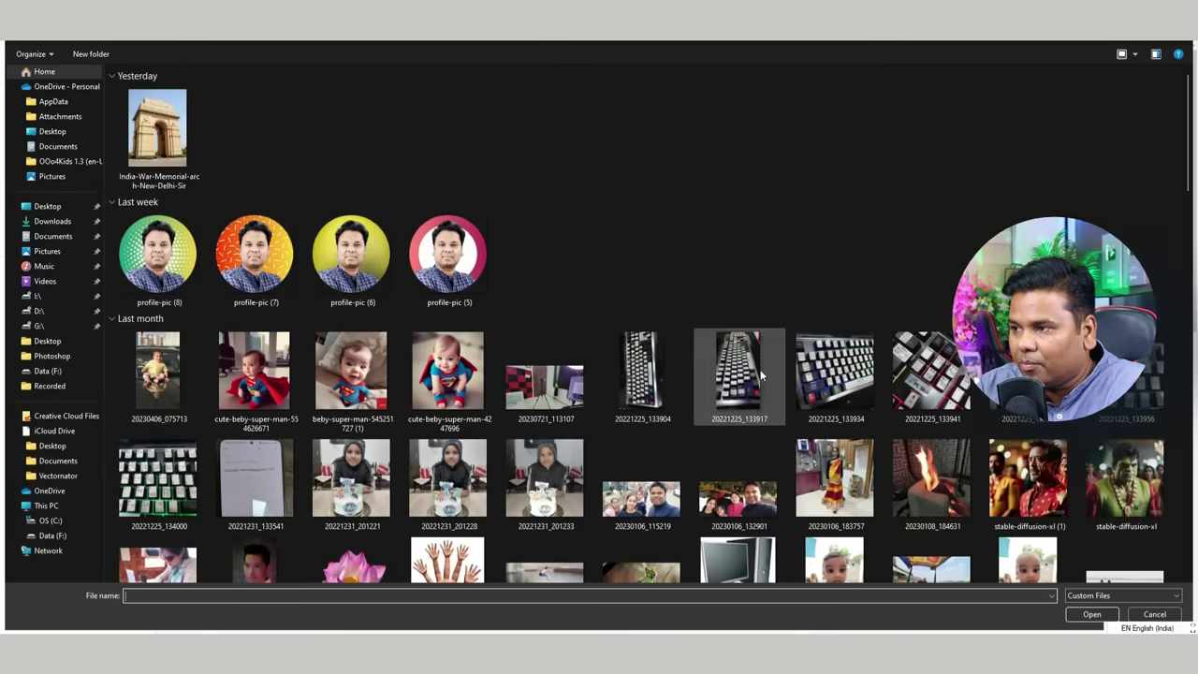
{"action": "double_click", "coordinate": [933, 375]}
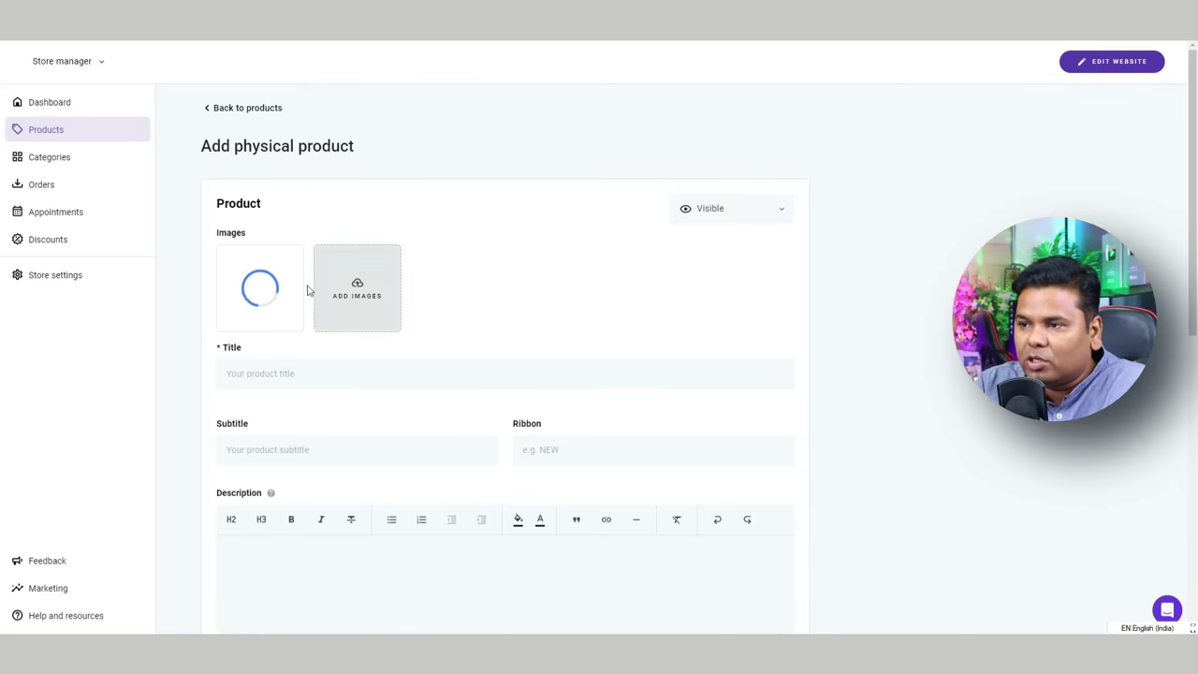
{"action": "left_click", "coordinate": [354, 286]}
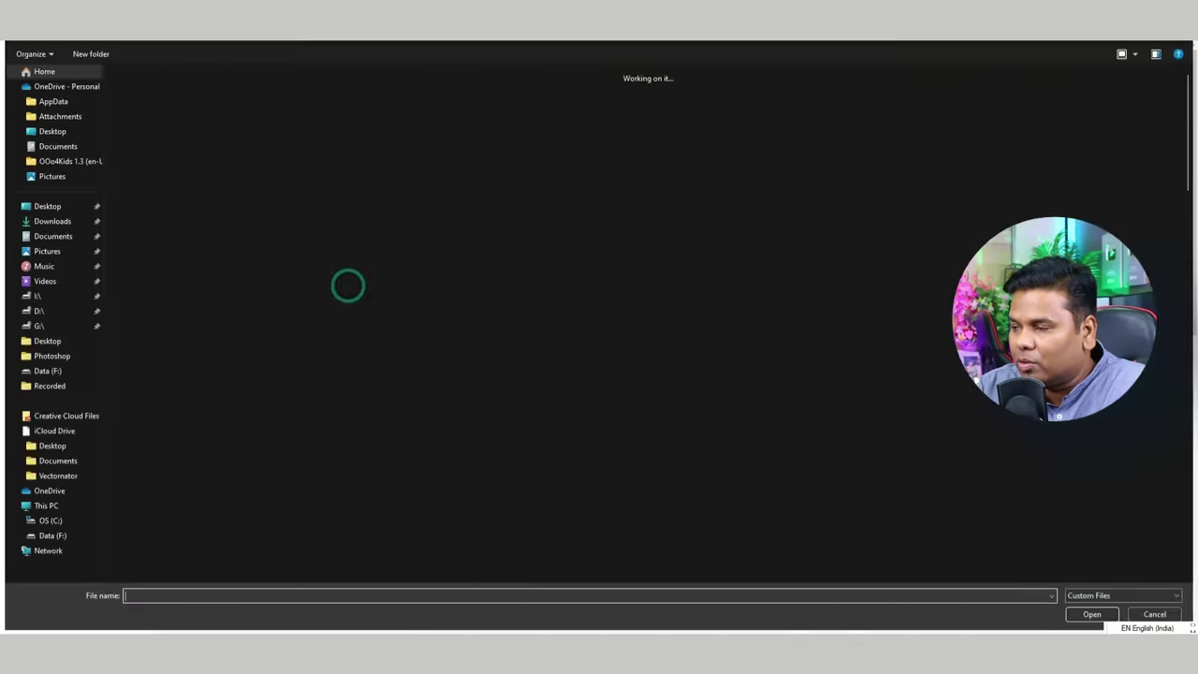
{"action": "left_click", "coordinate": [1126, 375]}
{"action": "double_click", "coordinate": [1126, 374]}
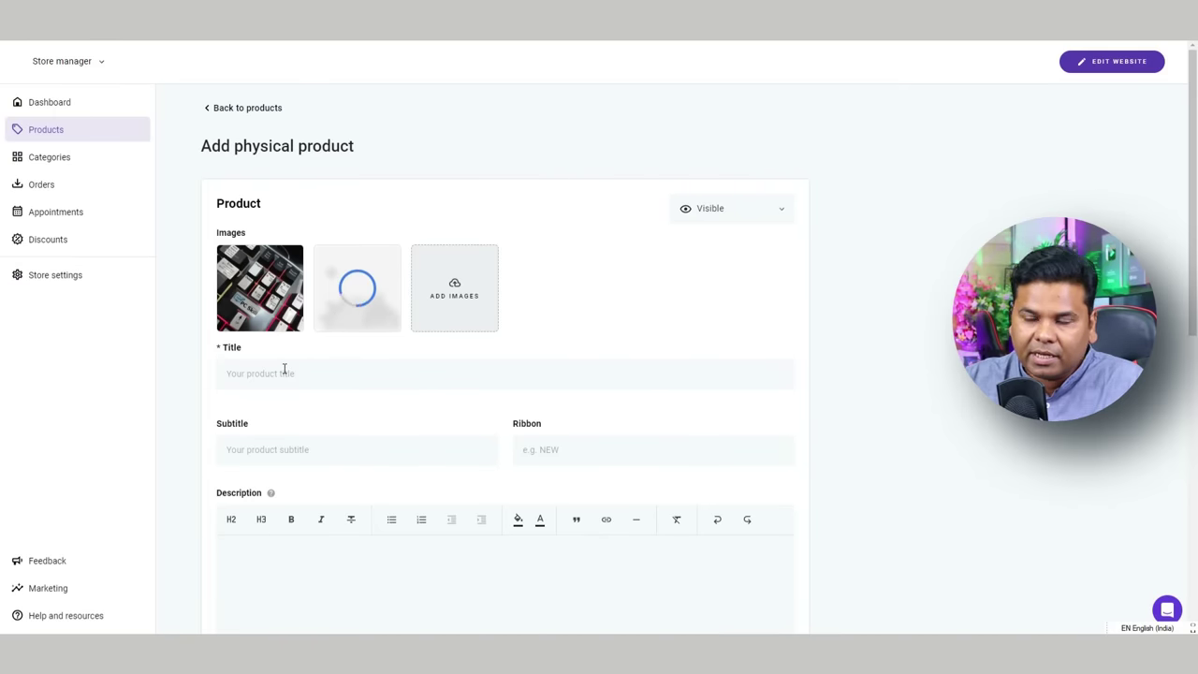
Title the product "Microsoft Office Excel Keyboard Shortcuts Sticker".
{"action": "left_click", "coordinate": [324, 374]}
{"action": "type", "text": "Microsoft Office Excel Keyboard Shortcuts Sticker"}
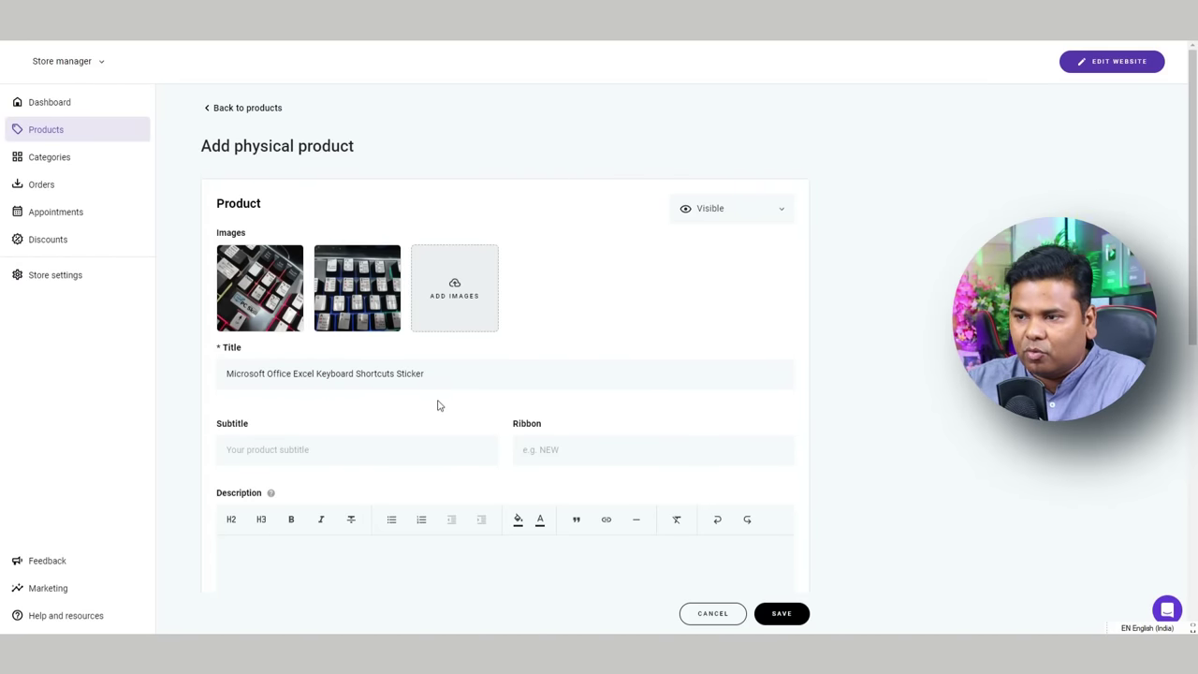
{"action": "left_click", "coordinate": [328, 457]}
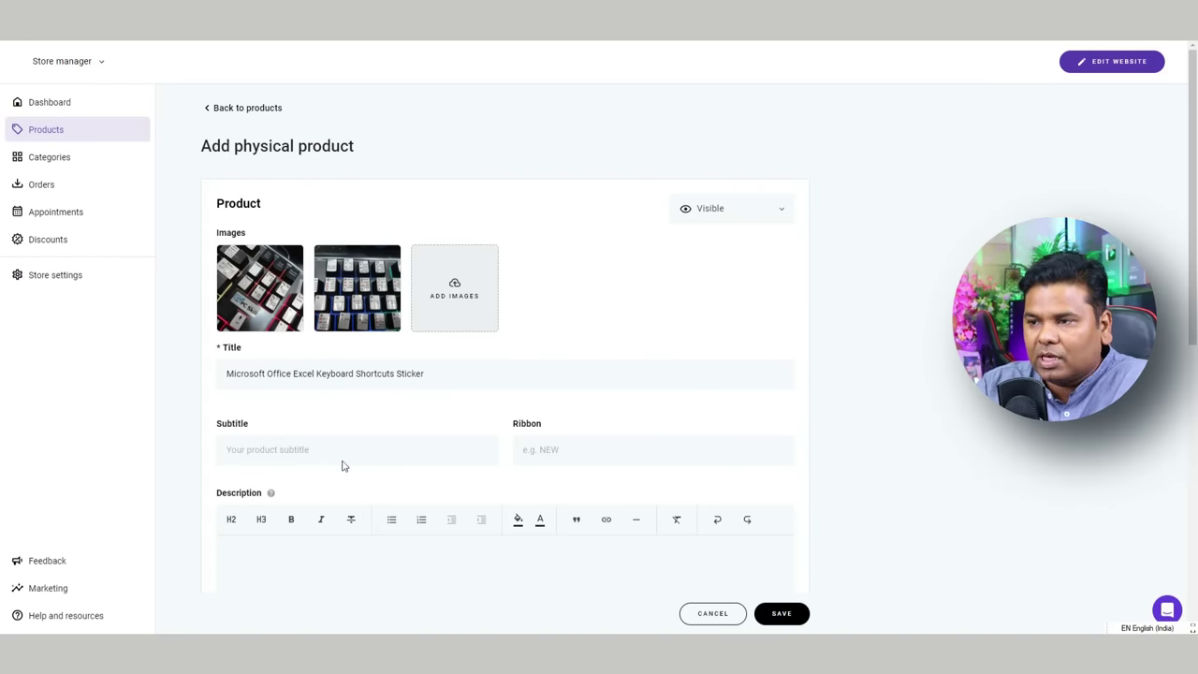
Enter "Microsoft Office Excel Keyboard Stickers" as the product's description.
{"action": "scroll", "coordinate": [342, 449], "scroll_direction": "down", "scroll_amount": 3}
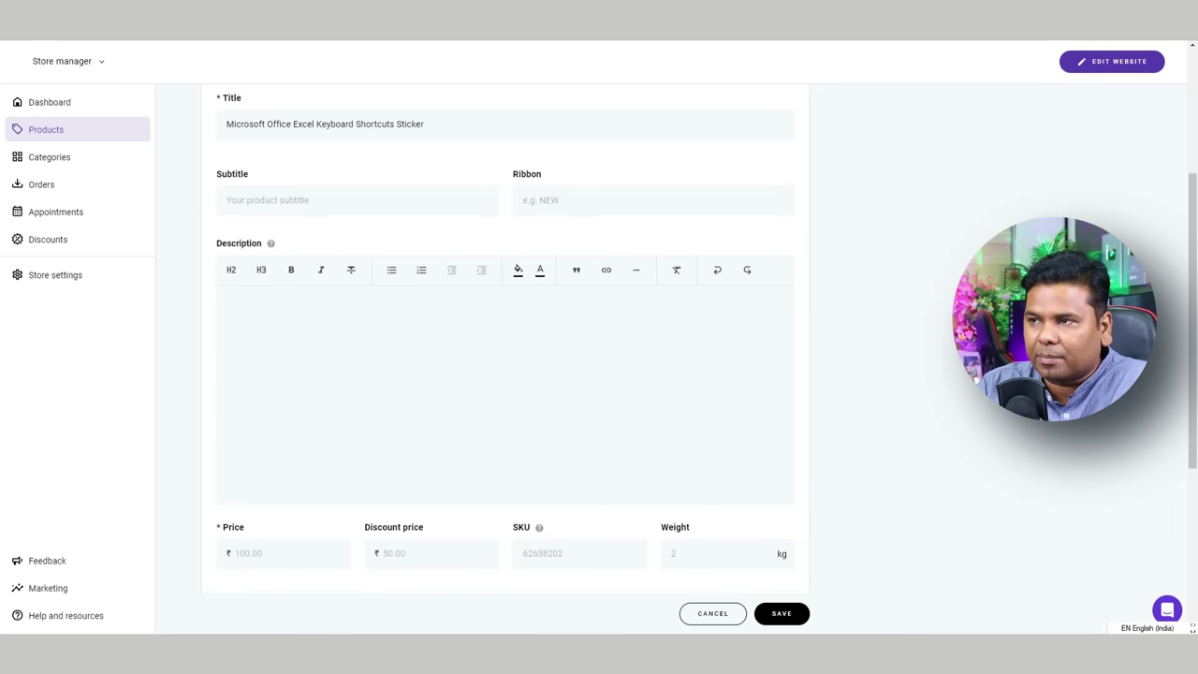
{"action": "left_click", "coordinate": [322, 340]}
{"action": "type", "text": "Microsoft Office Excel Keyboard Stickers"}
Set the product's price to ₹100, its discount price to ₹50 and its weight to 1 kg.
{"action": "scroll", "coordinate": [527, 319], "scroll_direction": "down", "scroll_amount": 2}
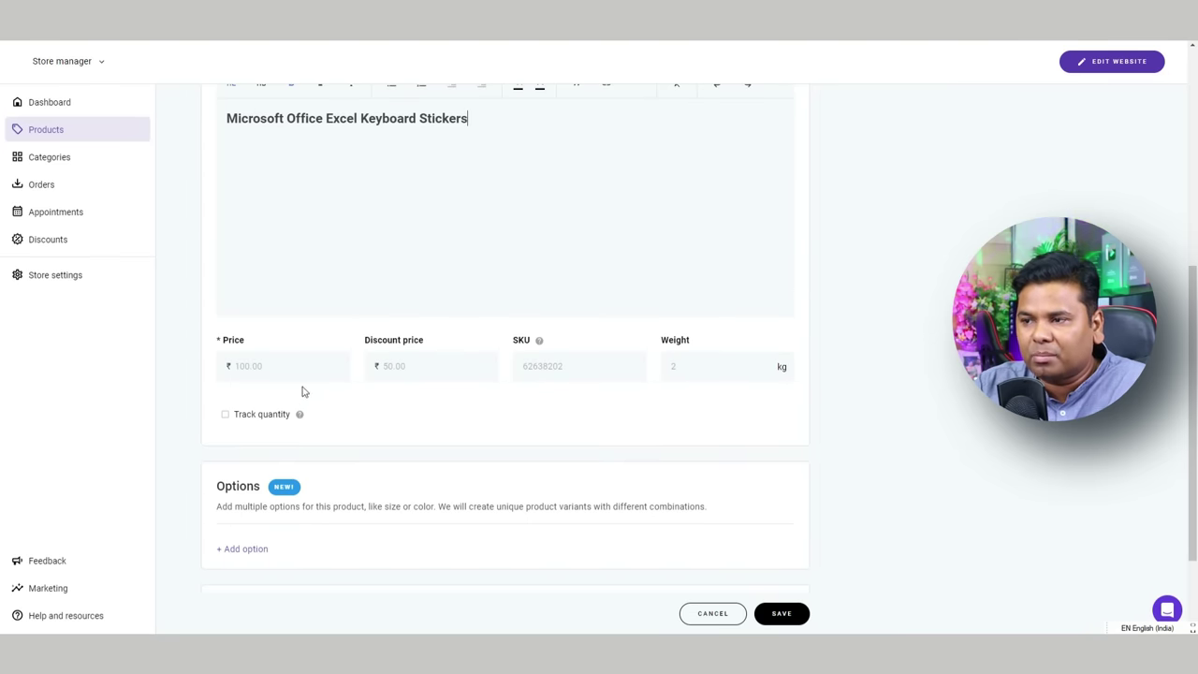
{"action": "left_click", "coordinate": [303, 365]}
{"action": "type", "text": "10"}
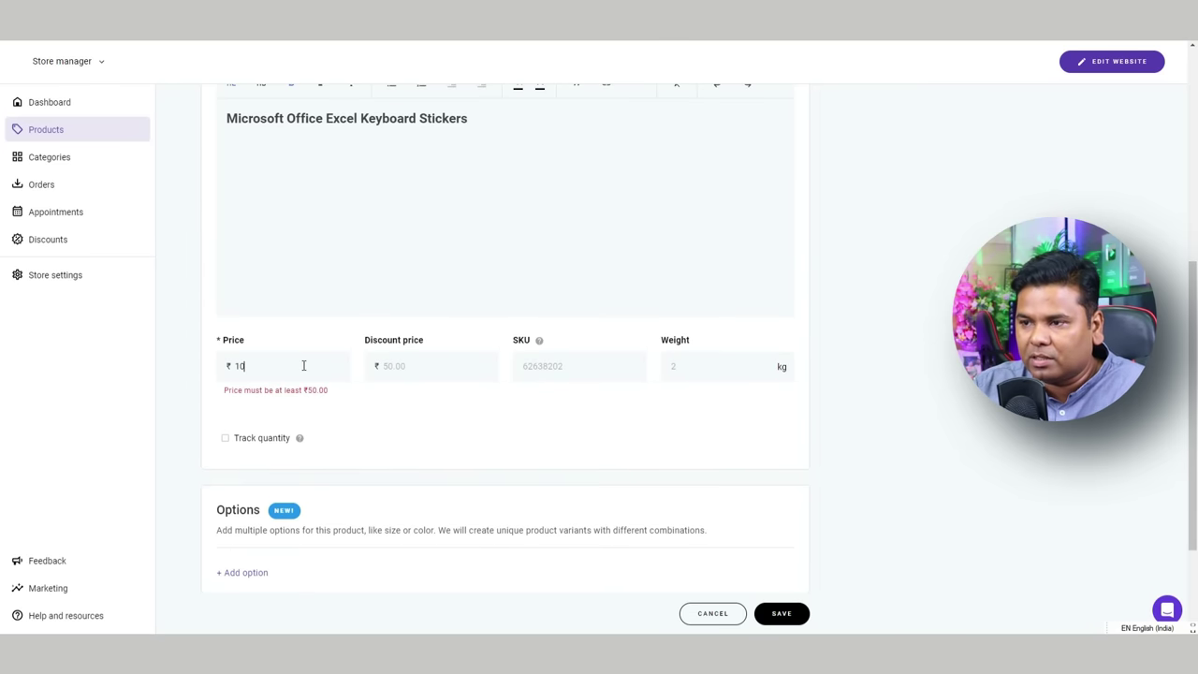
{"action": "type", "text": "050"}
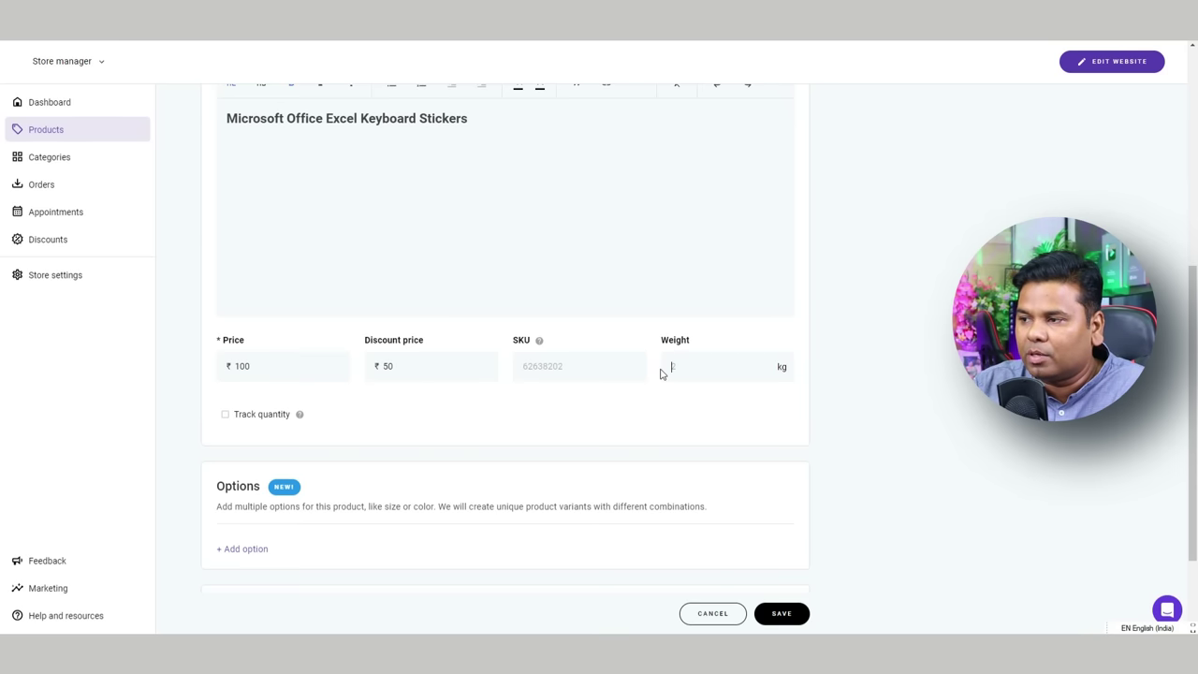
{"action": "left_click", "coordinate": [462, 397]}
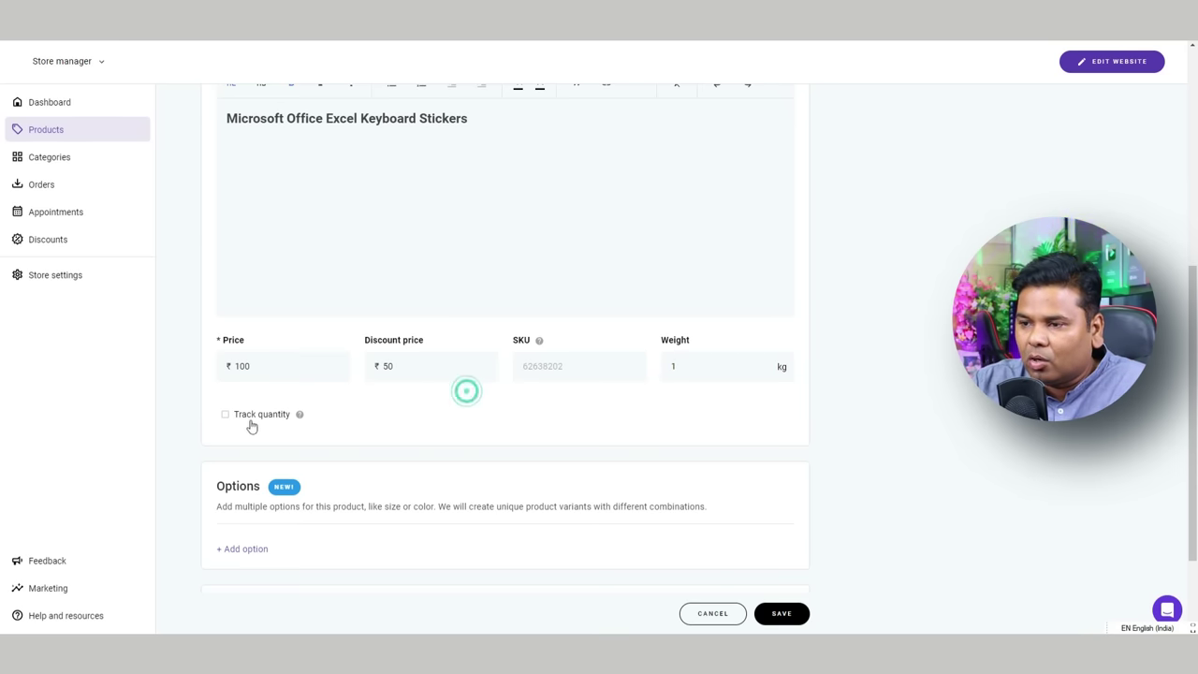
Enable quantity tracking with a quantity of 10 and save the new product.
{"action": "left_click", "coordinate": [234, 417]}
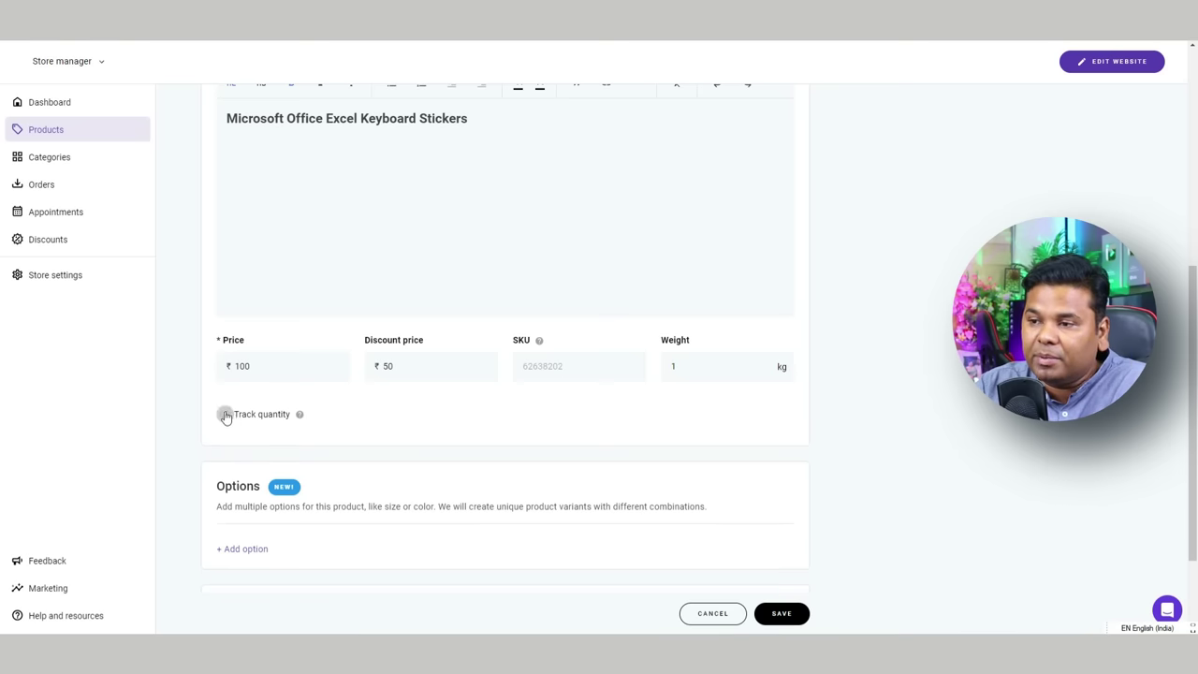
{"action": "left_click", "coordinate": [249, 478]}
{"action": "type", "text": "10"}
{"action": "left_click", "coordinate": [586, 455]}
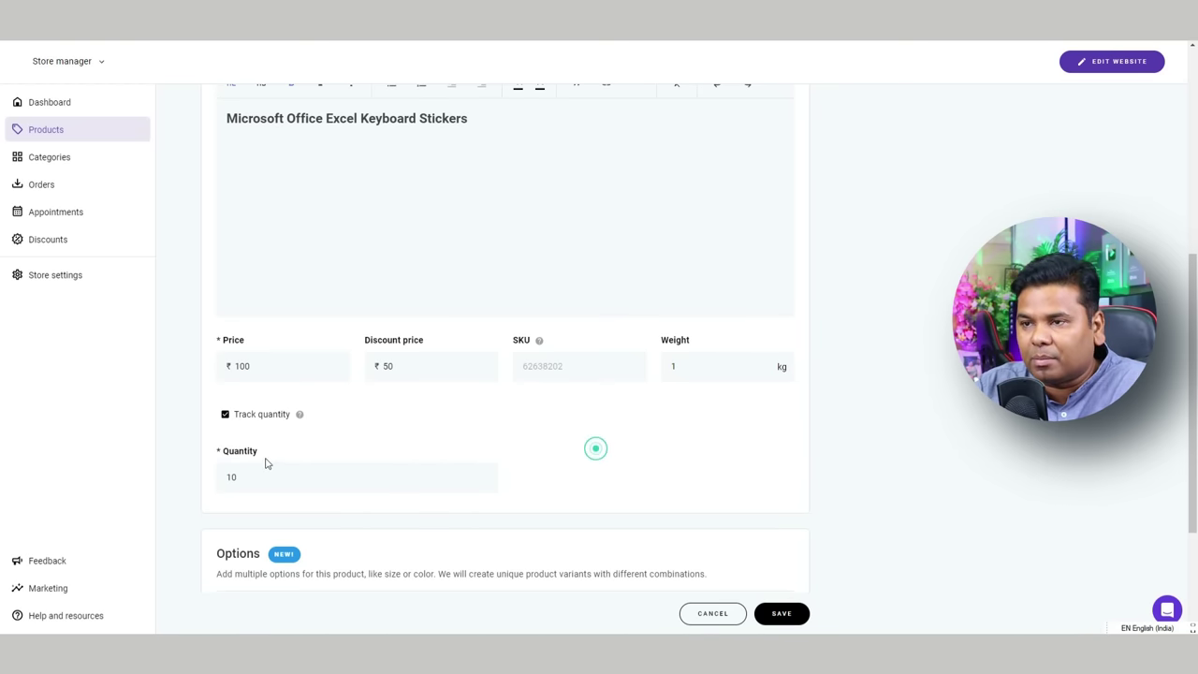
{"action": "scroll", "coordinate": [637, 470], "scroll_direction": "down", "scroll_amount": 2}
{"action": "left_click", "coordinate": [782, 615]}
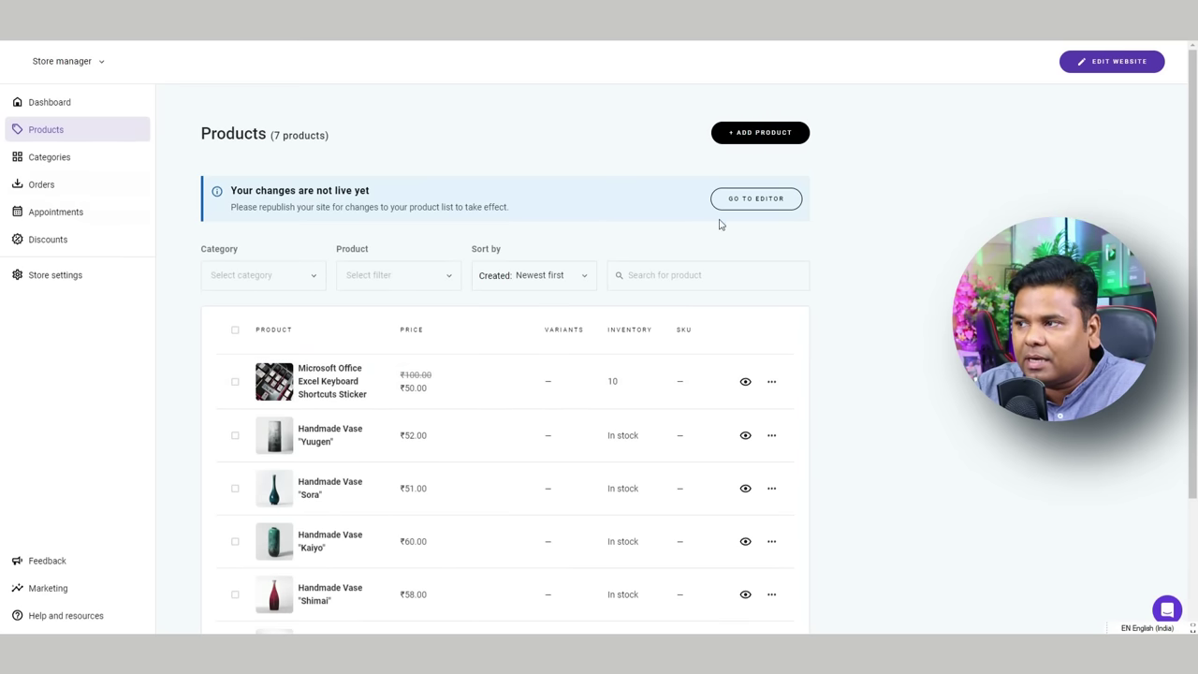
Review the store's online payment options, including the manual payment form and the Stripe connection, and return to the store dashboard.
{"action": "left_click", "coordinate": [51, 103]}
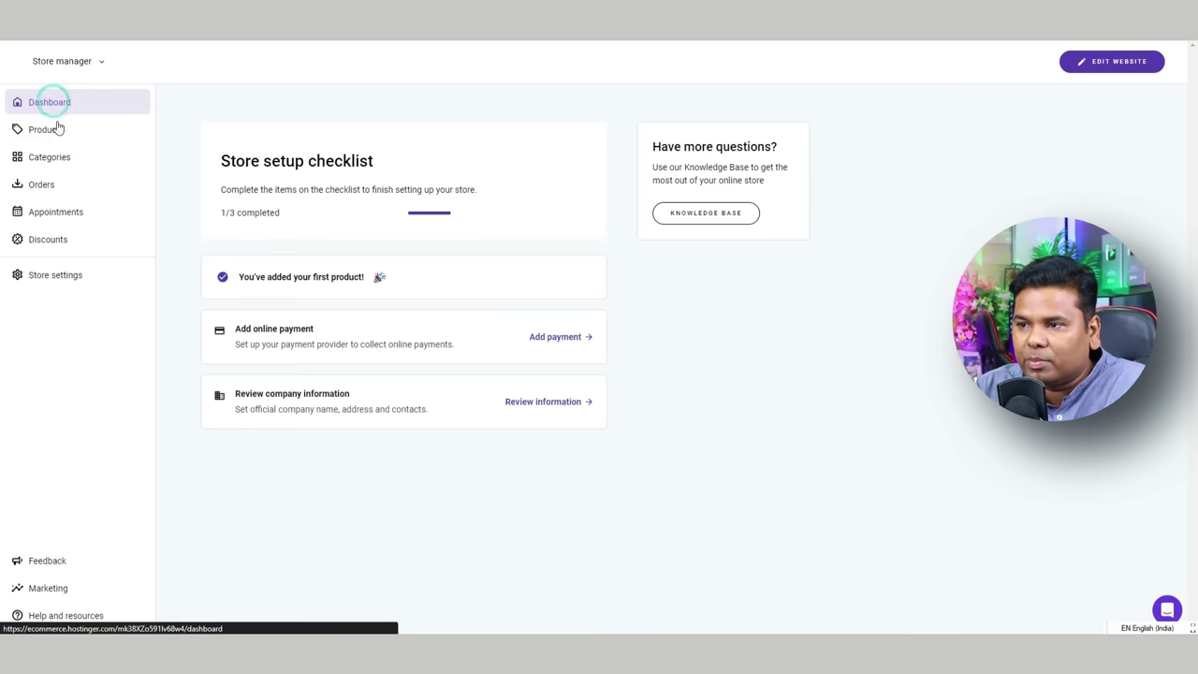
{"action": "left_click", "coordinate": [554, 338]}
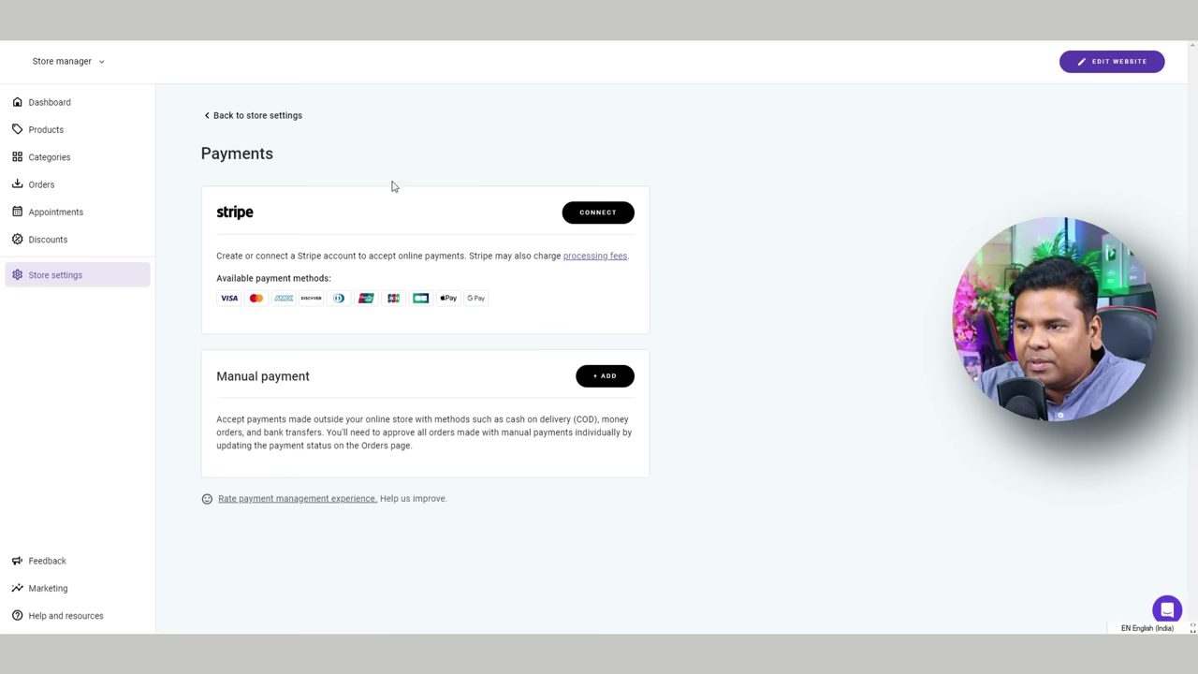
{"action": "left_click", "coordinate": [607, 376]}
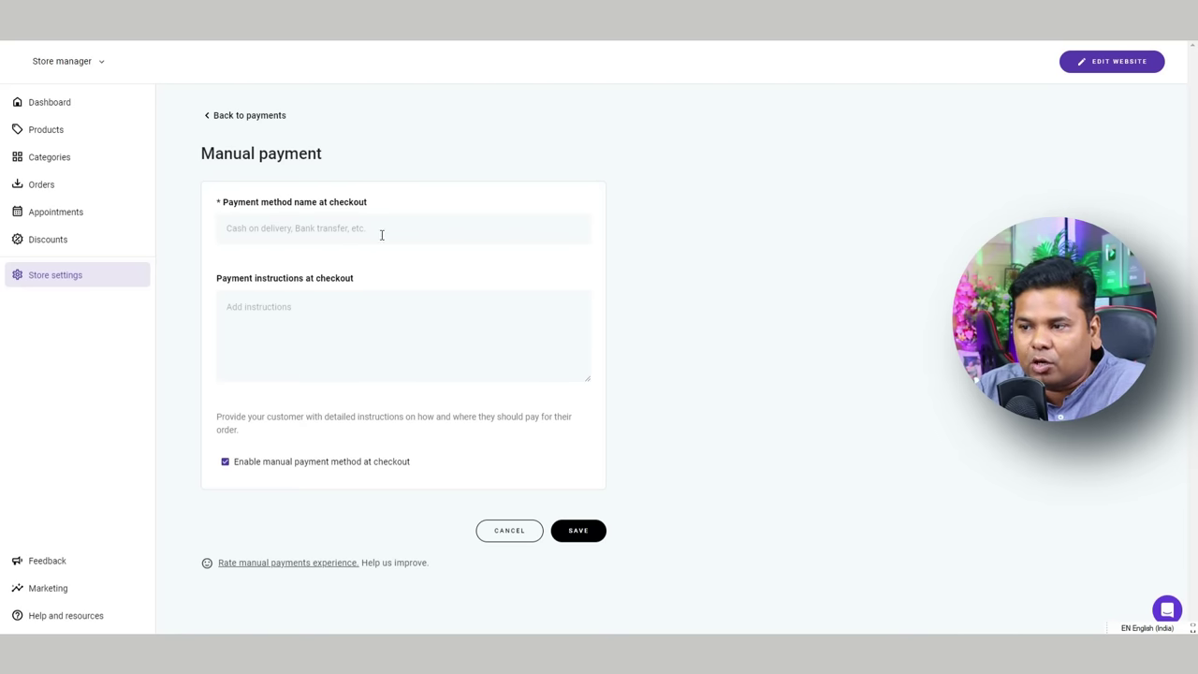
{"action": "left_click", "coordinate": [208, 117]}
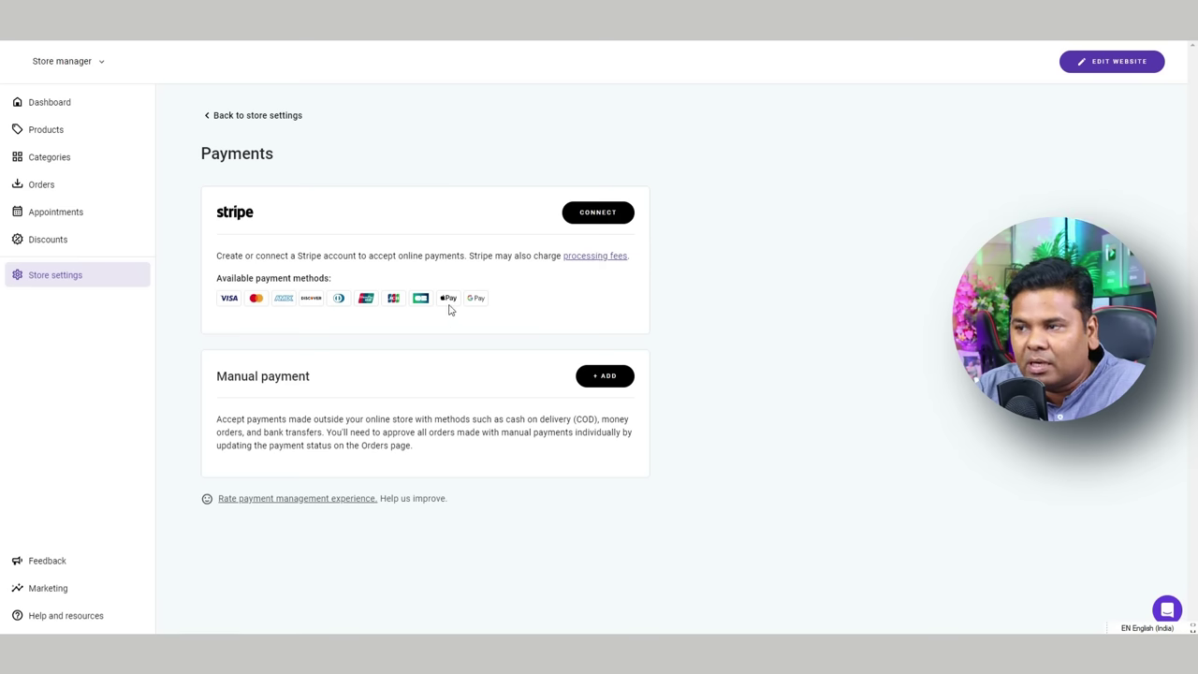
{"action": "left_click", "coordinate": [599, 214]}
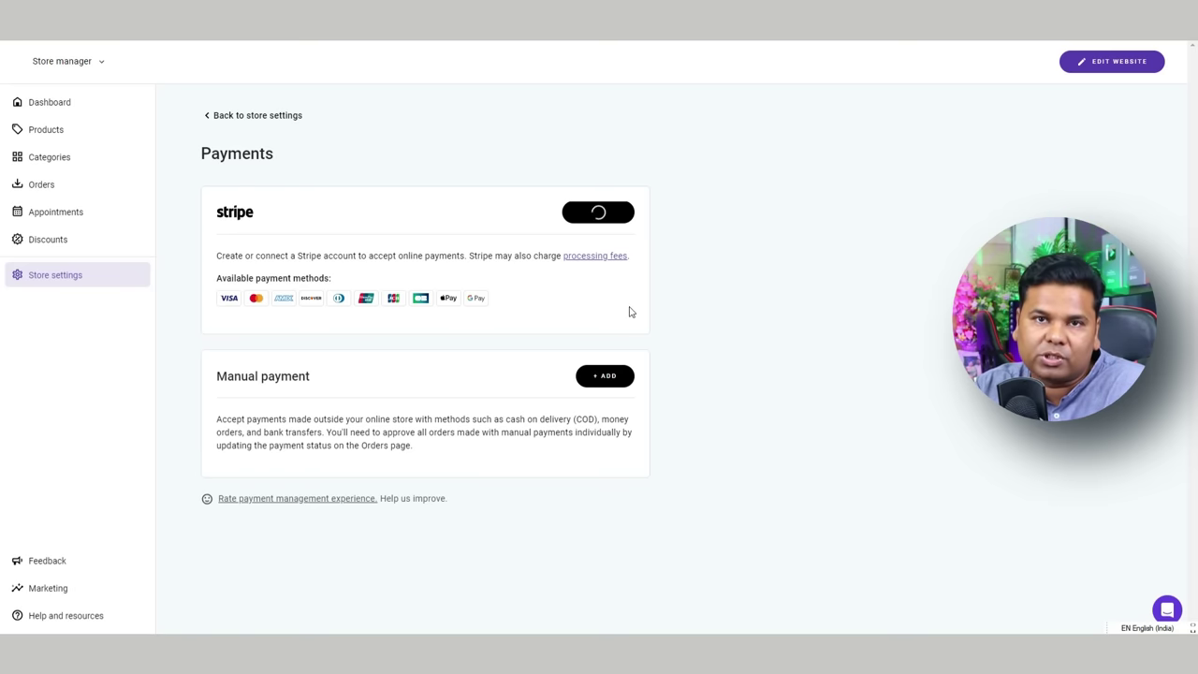
{"action": "left_click", "coordinate": [51, 99]}
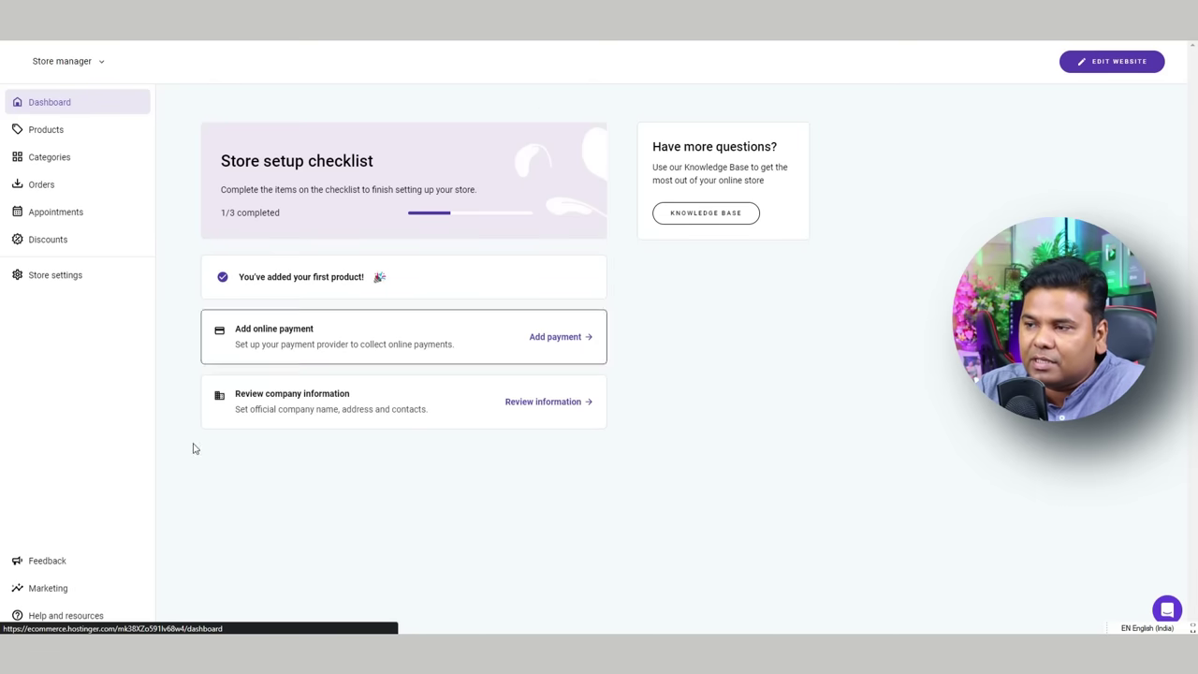
Return to the website editor, look over the home page and publish the site.
{"action": "left_click", "coordinate": [1101, 63]}
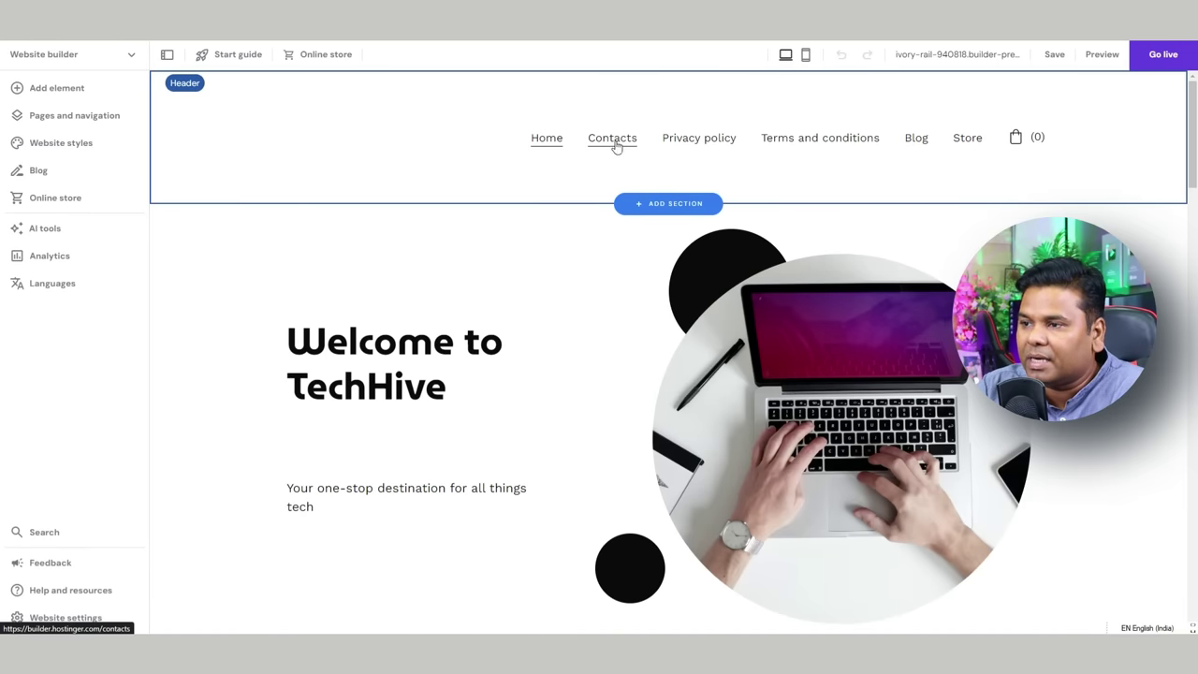
{"action": "scroll", "coordinate": [366, 525], "scroll_direction": "down", "scroll_amount": 15}
{"action": "scroll", "coordinate": [377, 532], "scroll_direction": "up", "scroll_amount": 12}
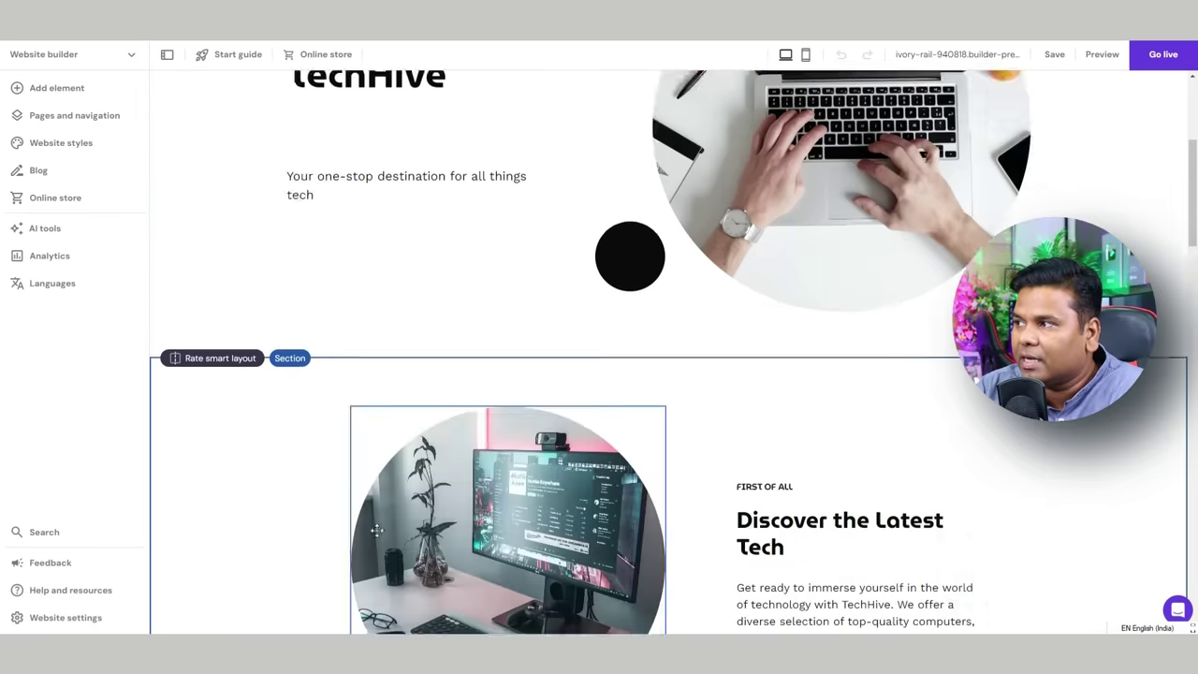
{"action": "scroll", "coordinate": [377, 530], "scroll_direction": "up", "scroll_amount": 5}
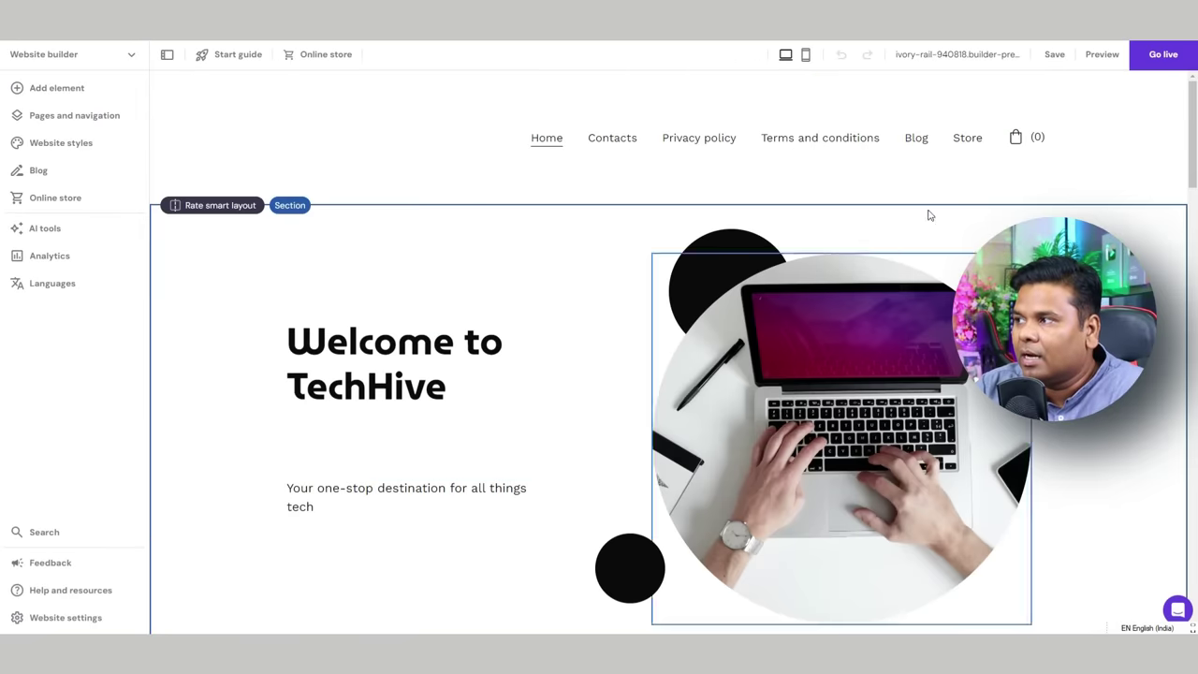
{"action": "left_click", "coordinate": [1164, 62]}
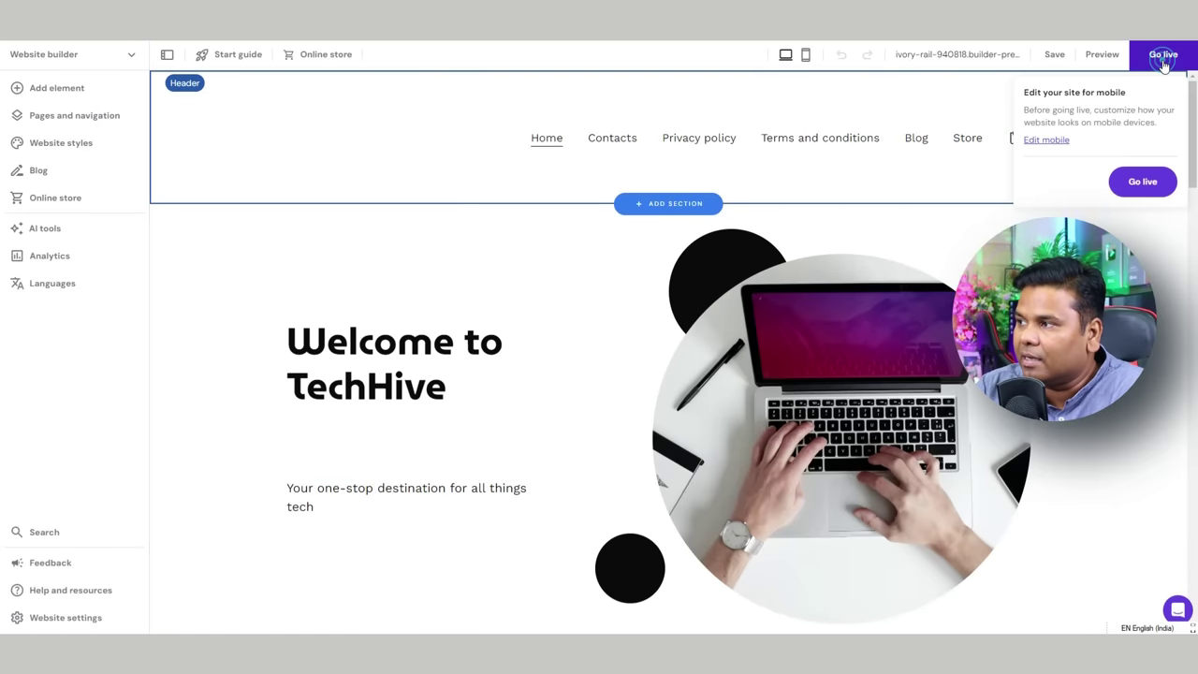
{"action": "left_click", "coordinate": [1141, 186]}
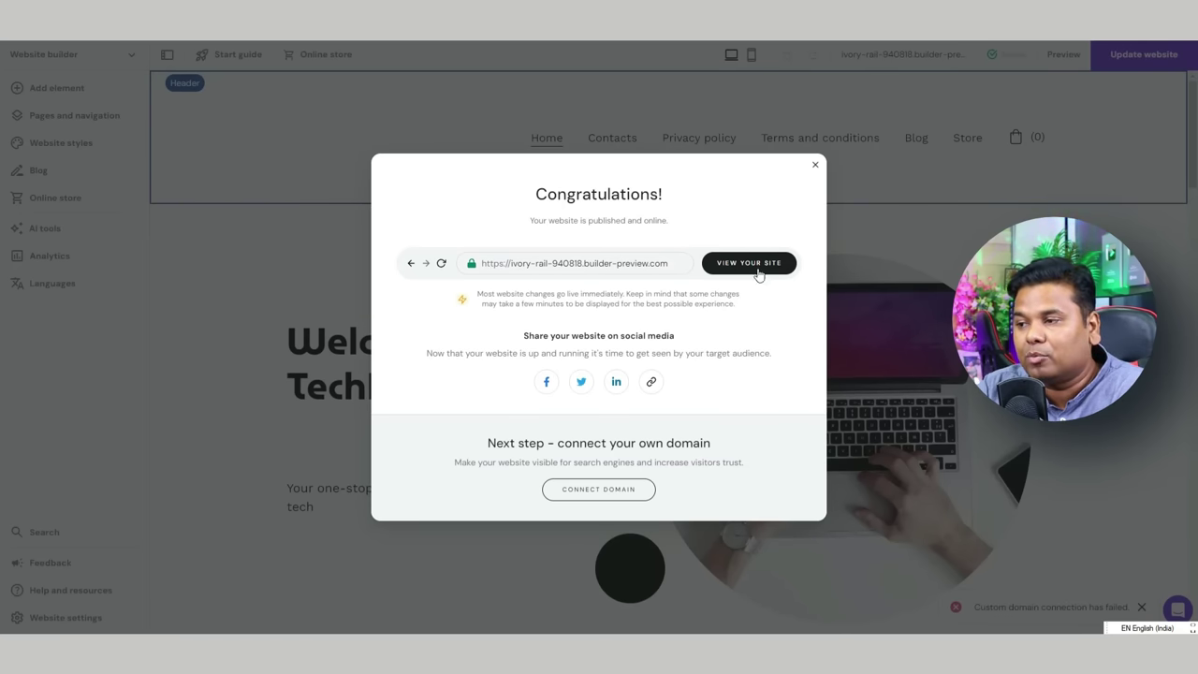
Start connecting a domain to the site and claim the free domain pcskillindiastore.in.
{"action": "left_click", "coordinate": [600, 490]}
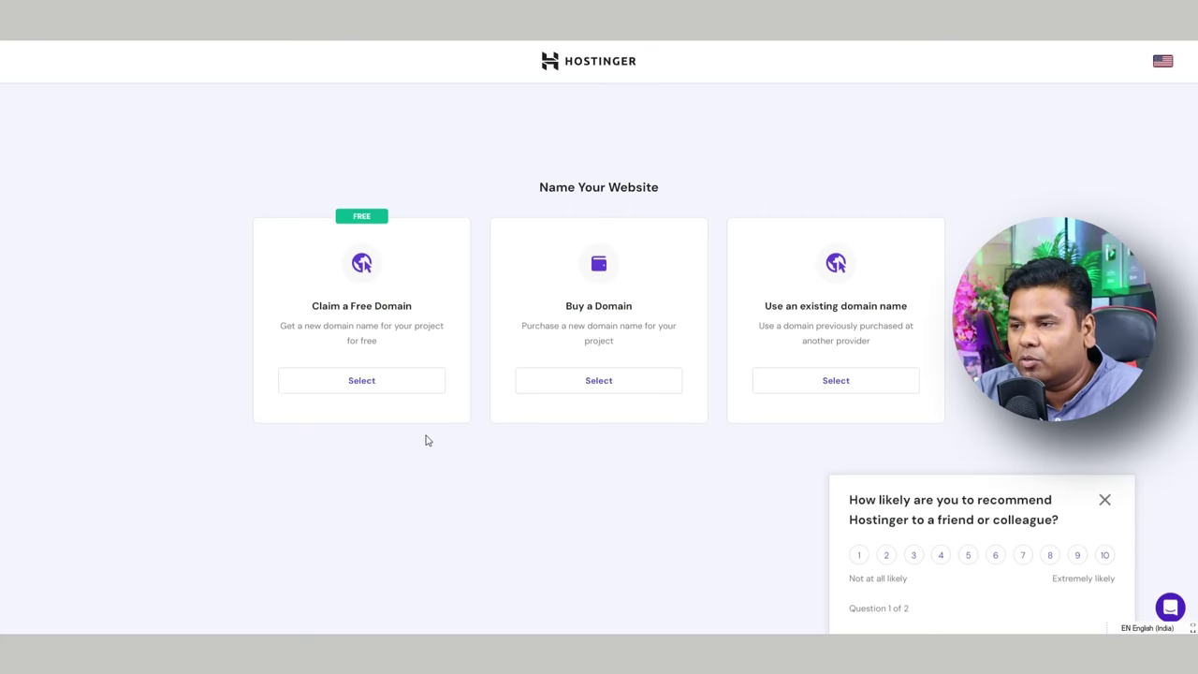
{"action": "left_click", "coordinate": [359, 387]}
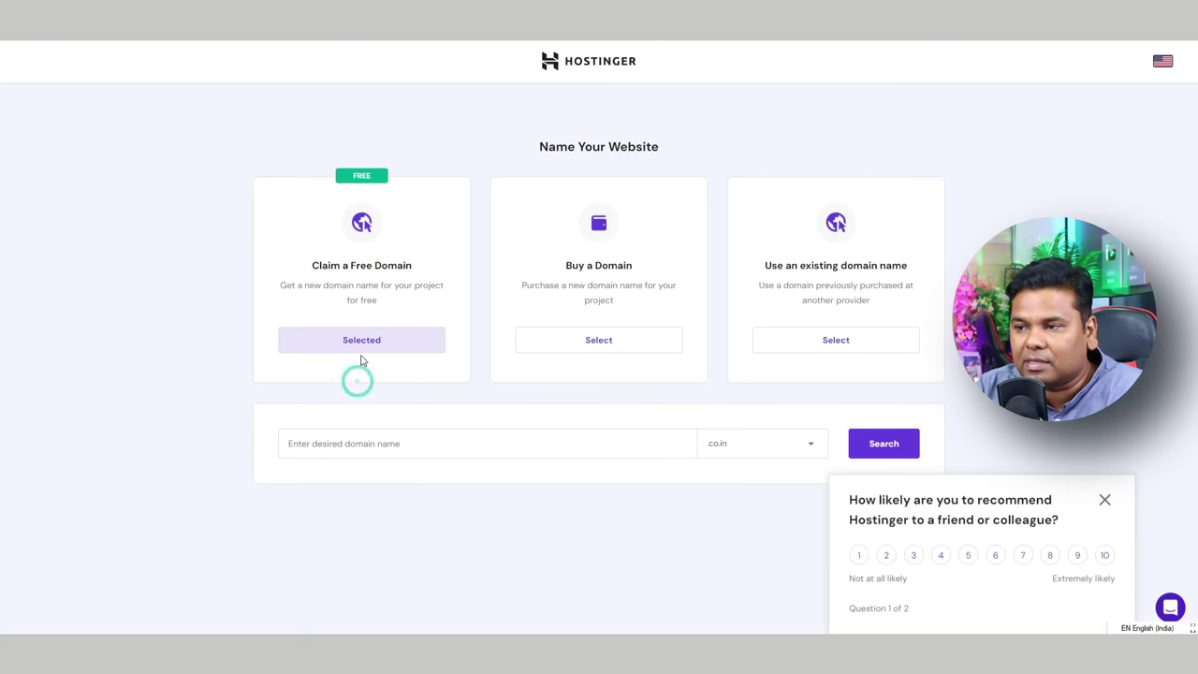
{"action": "left_click", "coordinate": [365, 440]}
{"action": "left_click", "coordinate": [360, 443]}
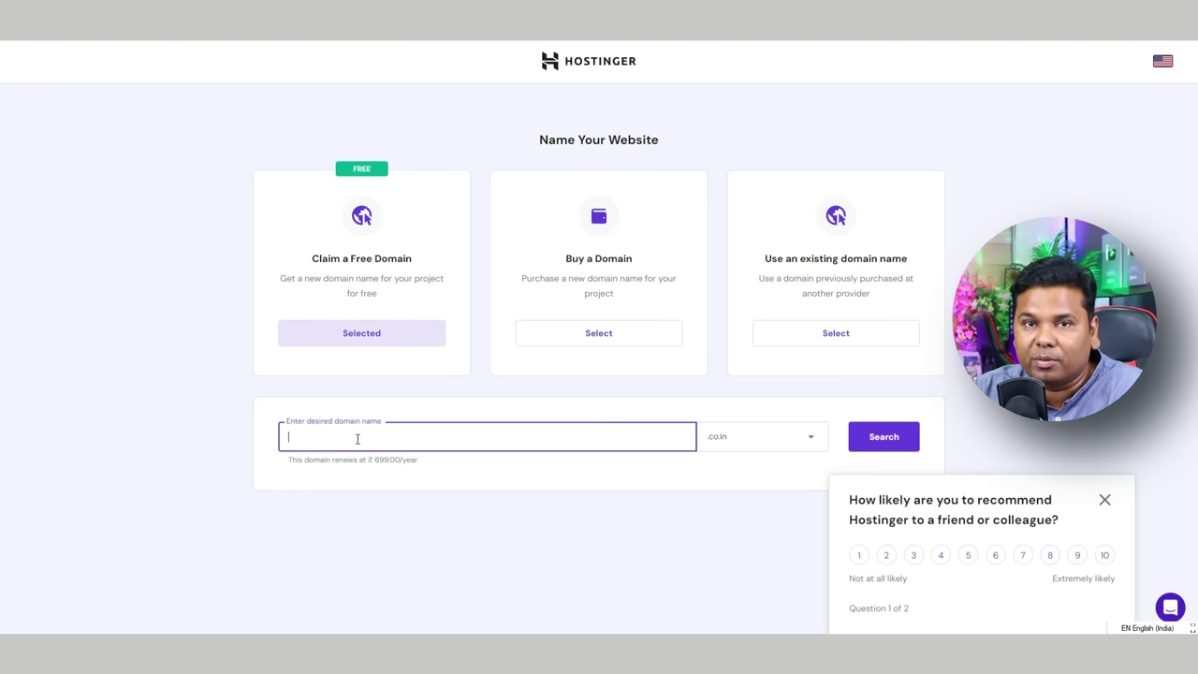
{"action": "type", "text": "pcskillindiastore"}
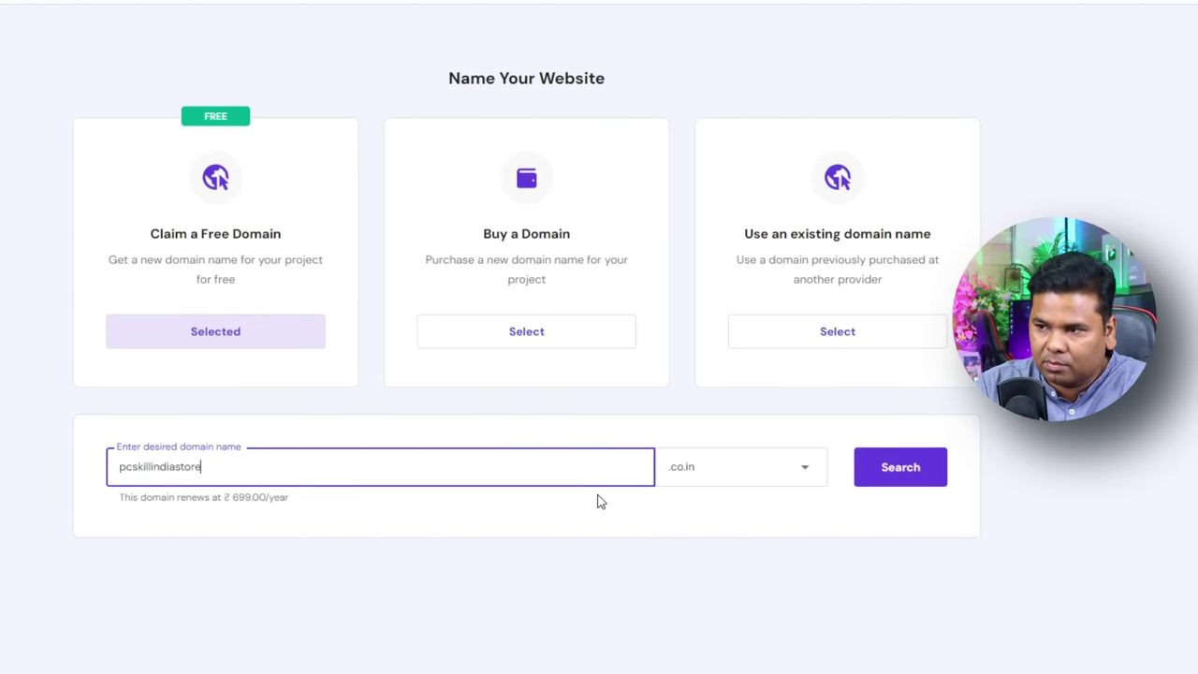
{"action": "left_click", "coordinate": [880, 473]}
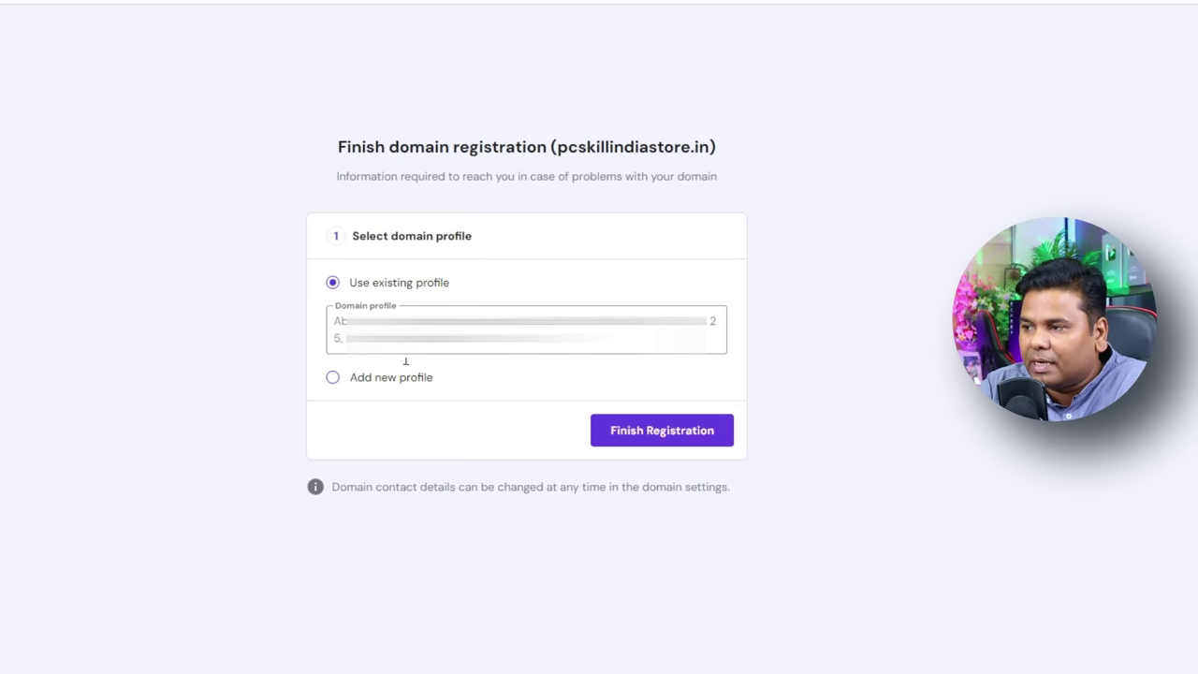
Finish registering pcskillindiastore.in with the existing domain profile and check the domain's status in the website editor.
{"action": "left_click", "coordinate": [662, 432]}
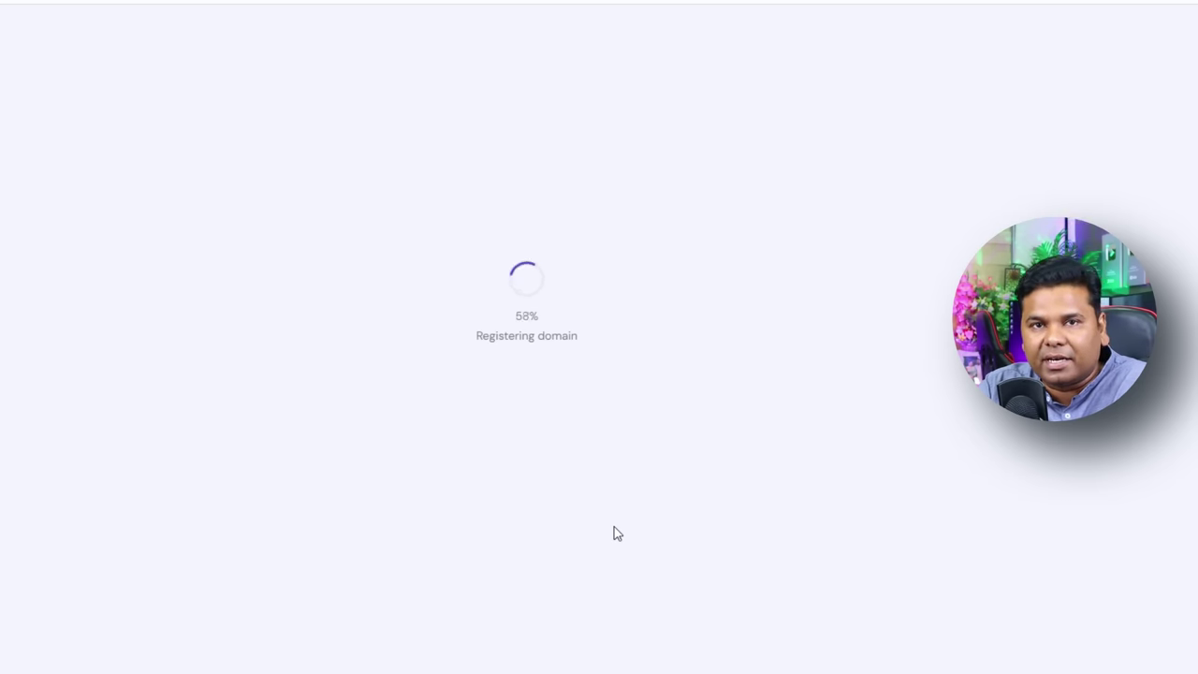
{"action": "left_click", "coordinate": [531, 391]}
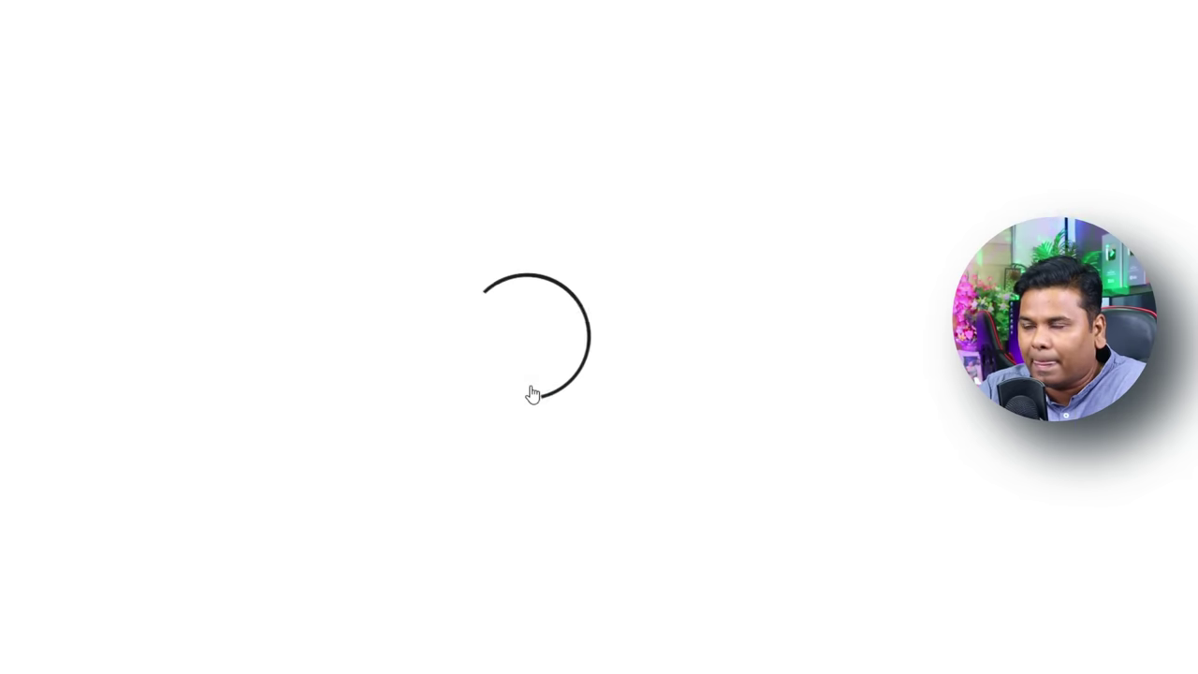
{"action": "left_click", "coordinate": [865, 33]}
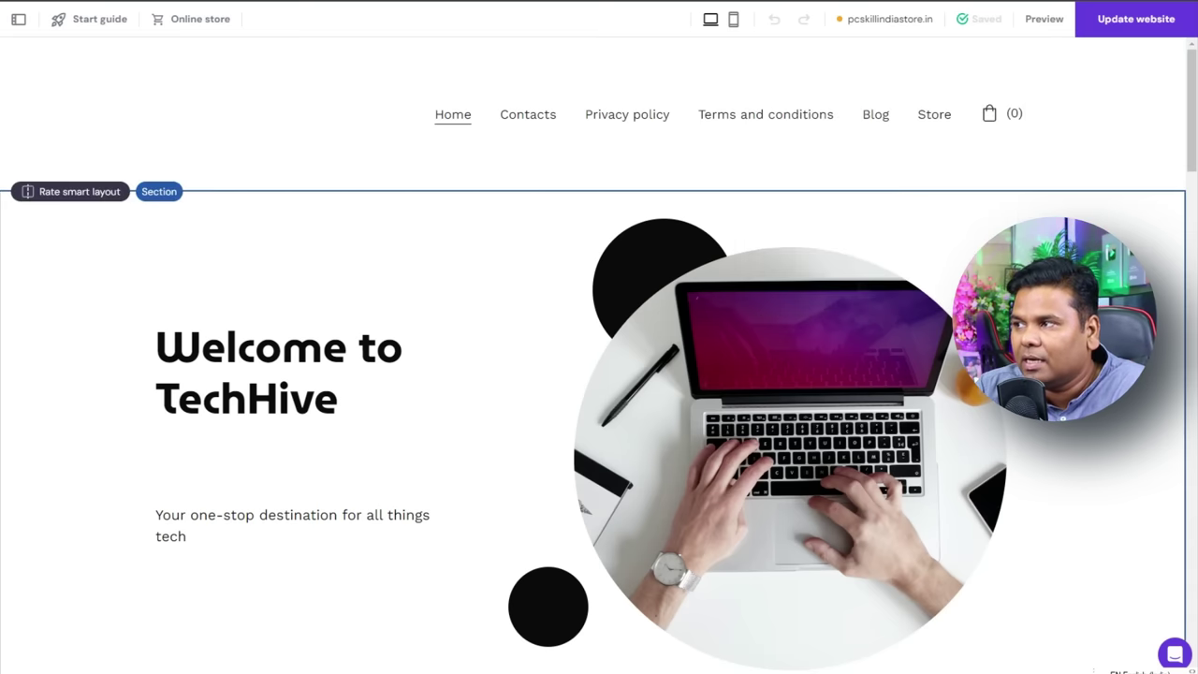
{"action": "mouse_move", "coordinate": [867, 45]}
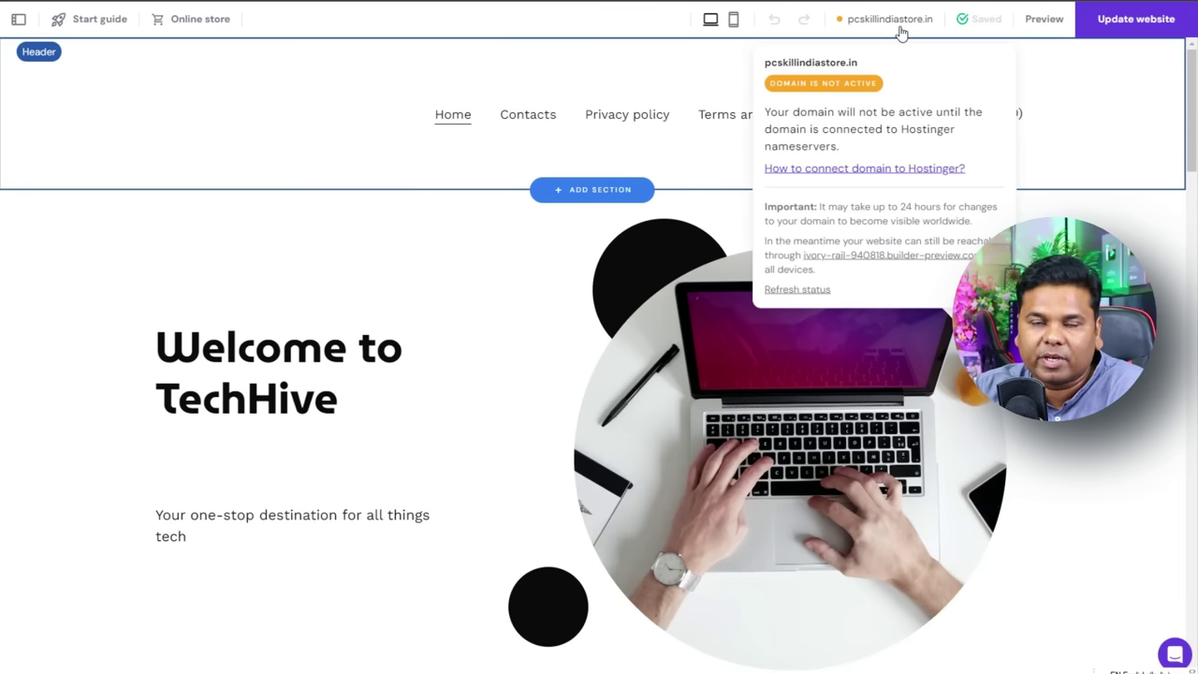
Preview the website's home page in both the mobile and desktop layouts.
{"action": "left_click", "coordinate": [1045, 19]}
{"action": "scroll", "coordinate": [598, 374], "scroll_direction": "down", "scroll_amount": 5}
{"action": "scroll", "coordinate": [599, 374], "scroll_direction": "up", "scroll_amount": 5}
{"action": "left_click", "coordinate": [1042, 20]}
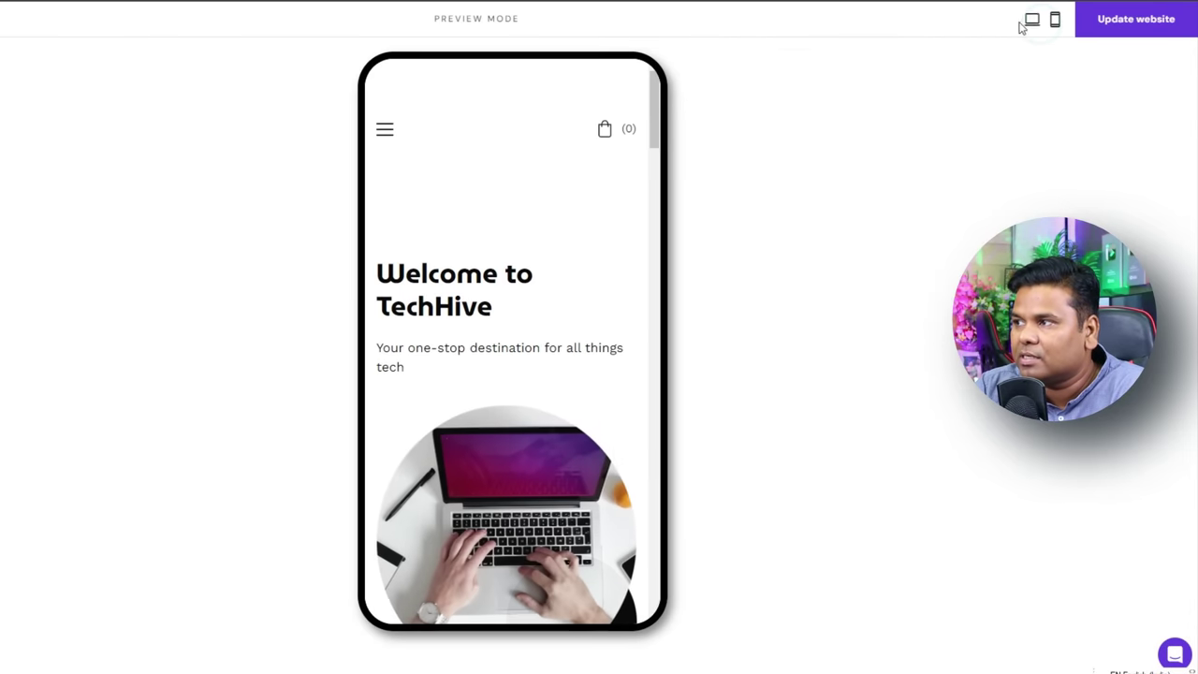
{"action": "left_click", "coordinate": [1033, 22]}
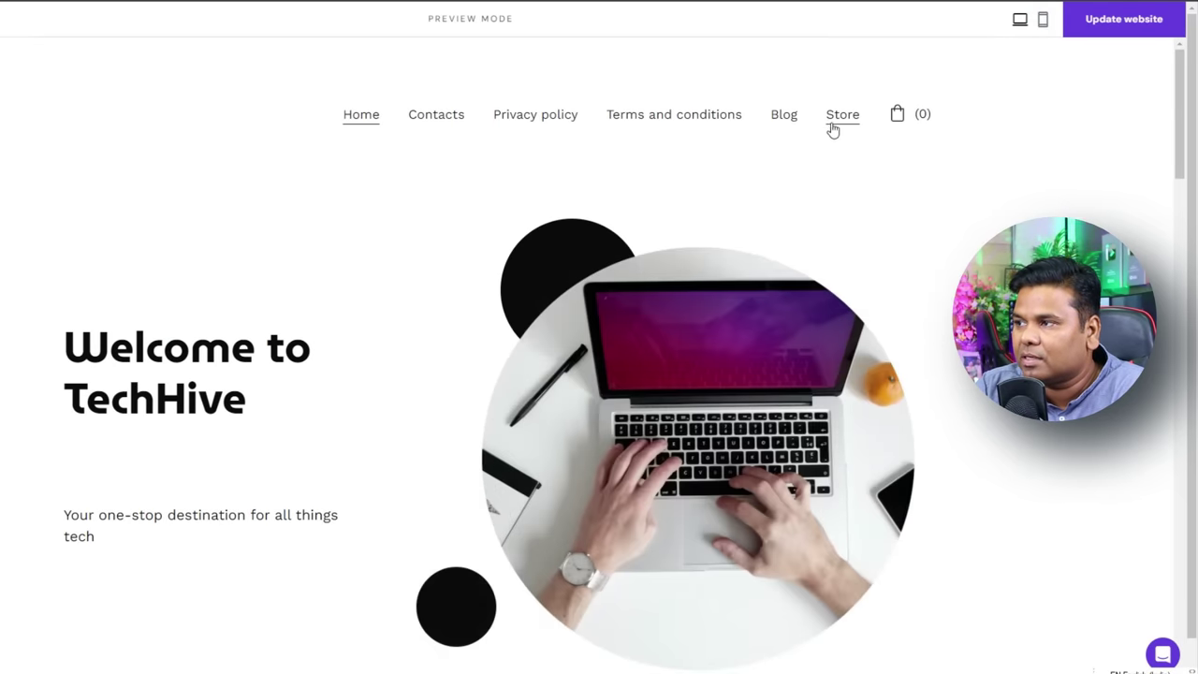
Open the Microsoft Office Excel Keyboard Shortcuts Sticker from the second page of the previewed store.
{"action": "left_click", "coordinate": [837, 120]}
{"action": "scroll", "coordinate": [546, 415], "scroll_direction": "down", "scroll_amount": 5}
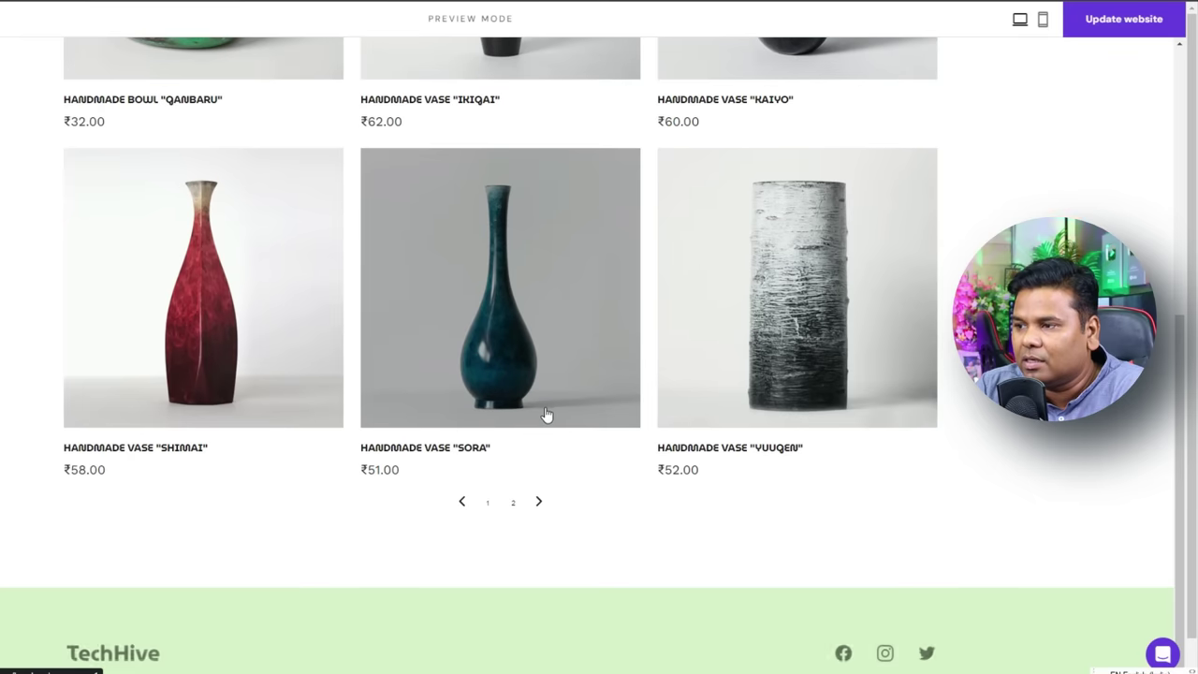
{"action": "left_click", "coordinate": [512, 503]}
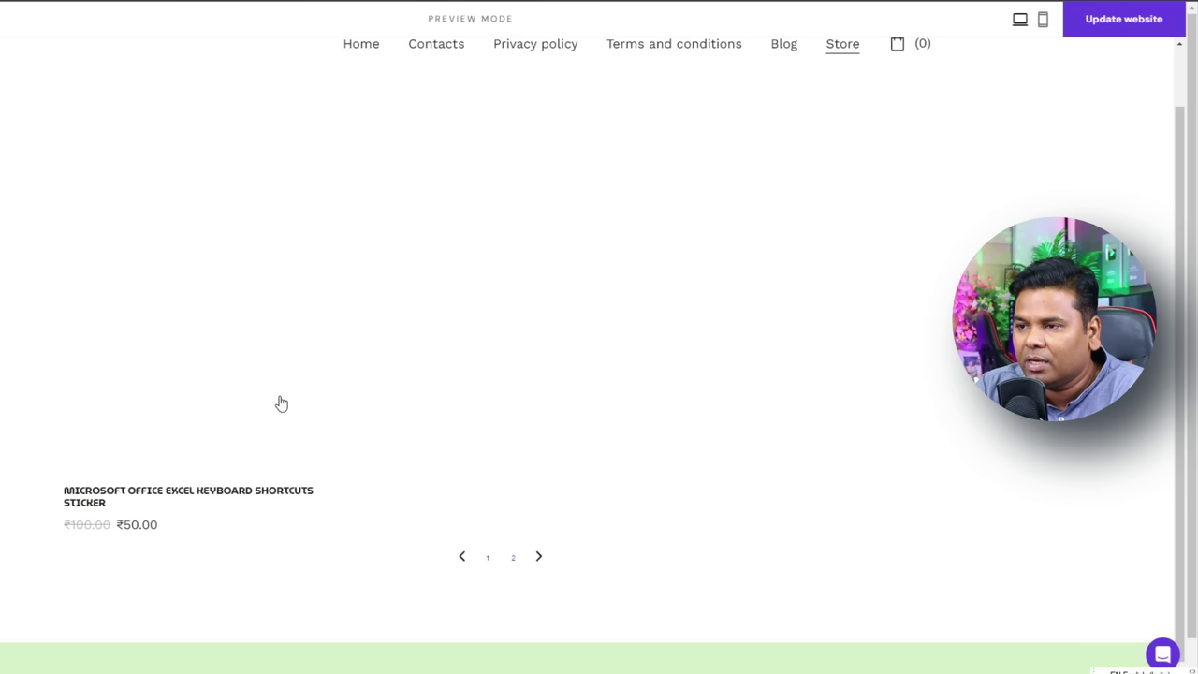
{"action": "left_click", "coordinate": [250, 380]}
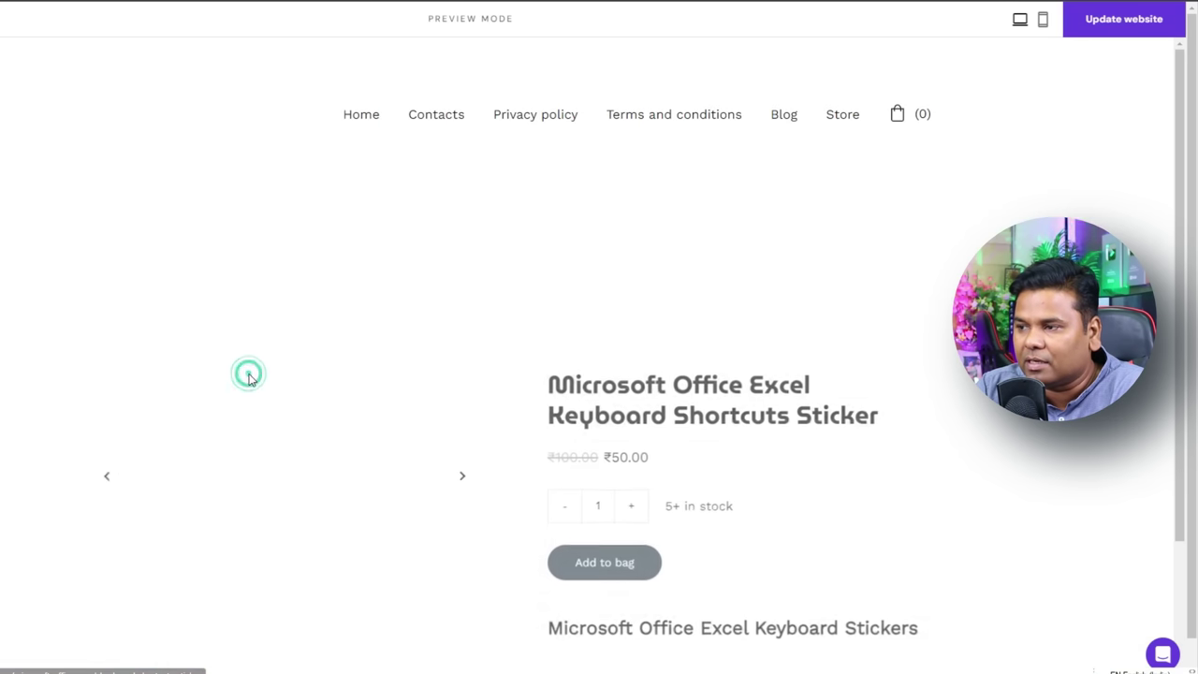
Try adding the sticker to the bag, raise its quantity to 4 and try adding it again.
{"action": "scroll", "coordinate": [470, 403], "scroll_direction": "down", "scroll_amount": 3}
{"action": "left_click", "coordinate": [629, 356]}
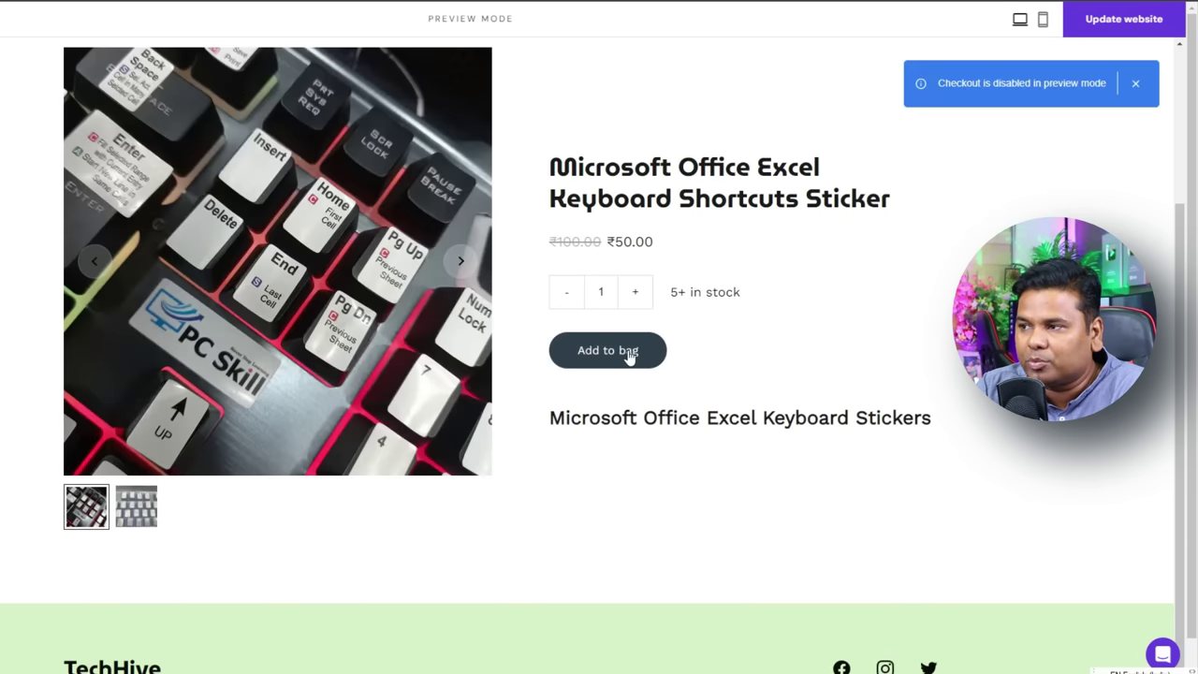
{"action": "left_click", "coordinate": [637, 298]}
{"action": "left_click", "coordinate": [628, 365]}
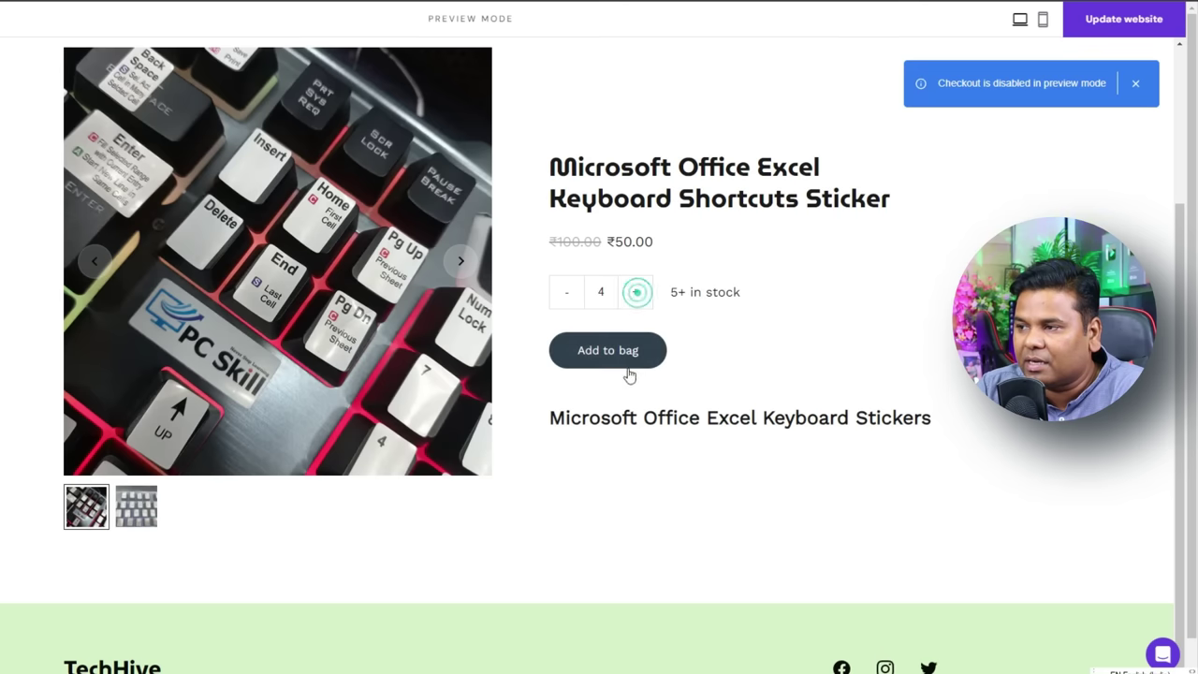
Open the Benefits of ai post from the previewed site's blog and read through its article.
{"action": "scroll", "coordinate": [805, 374], "scroll_direction": "up", "scroll_amount": 2}
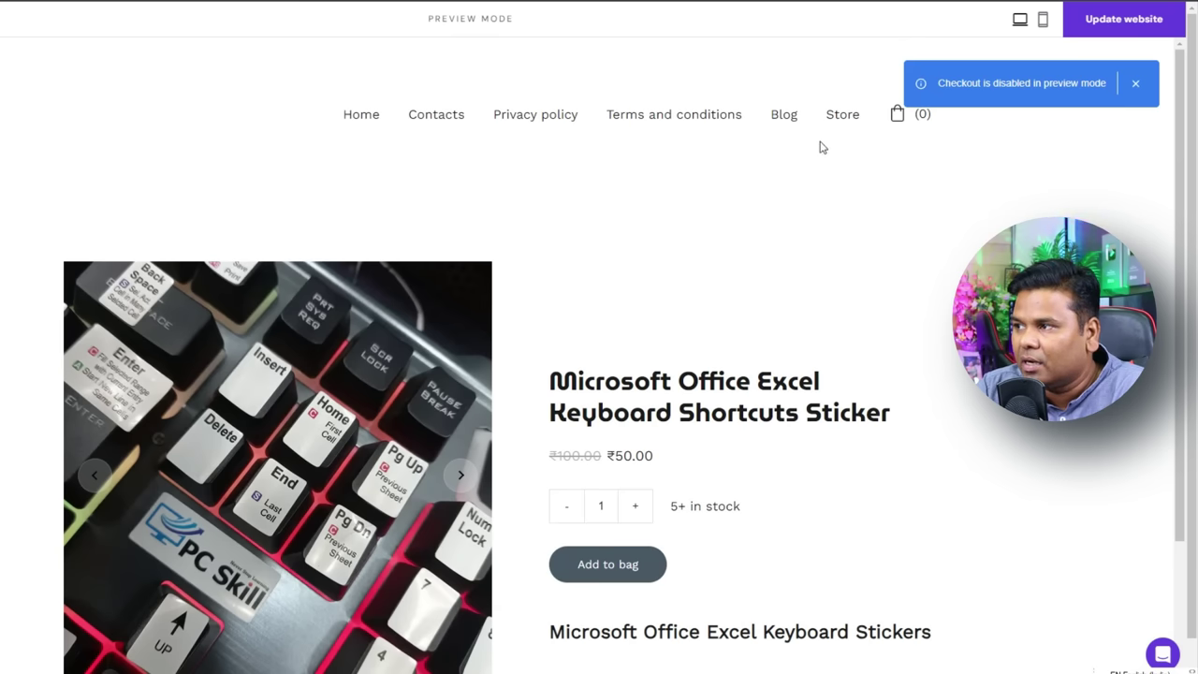
{"action": "left_click", "coordinate": [782, 116]}
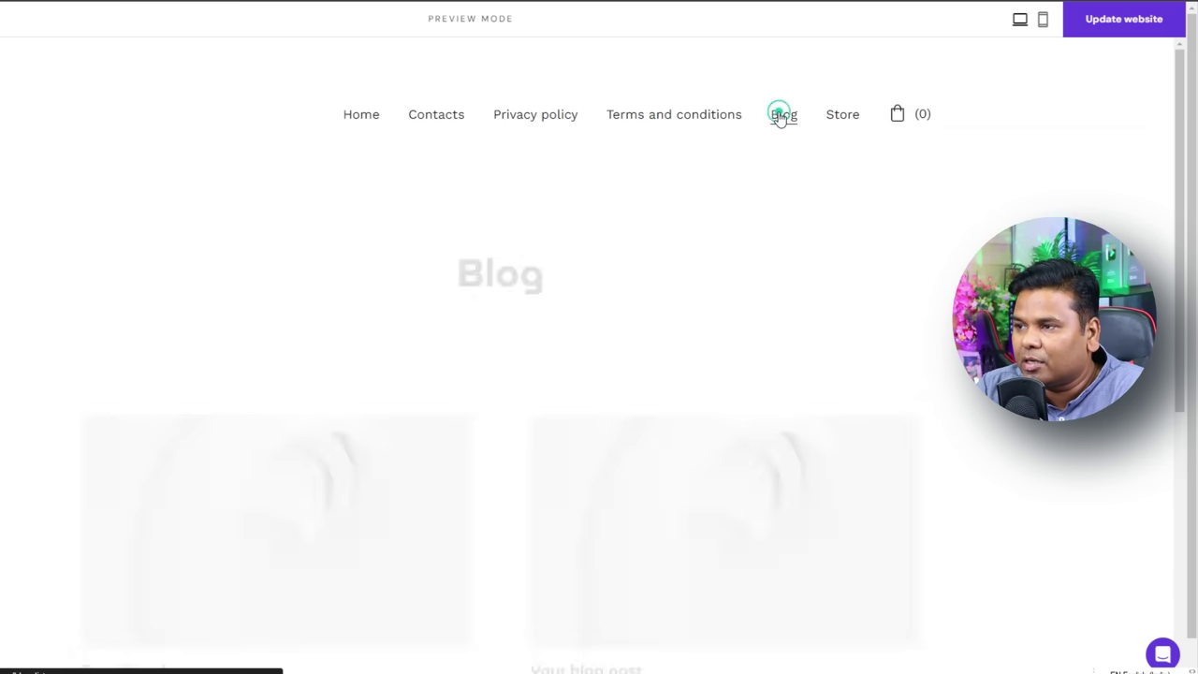
{"action": "scroll", "coordinate": [714, 167], "scroll_direction": "down", "scroll_amount": 6}
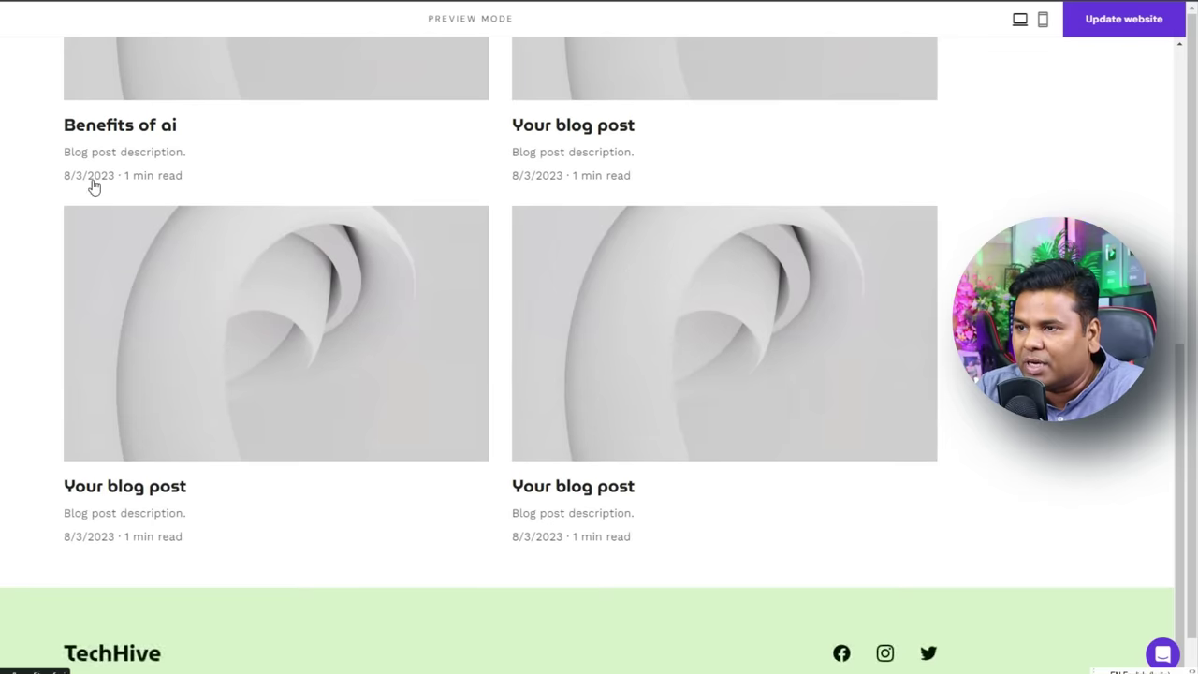
{"action": "left_click", "coordinate": [127, 126]}
{"action": "scroll", "coordinate": [612, 328], "scroll_direction": "down", "scroll_amount": 3}
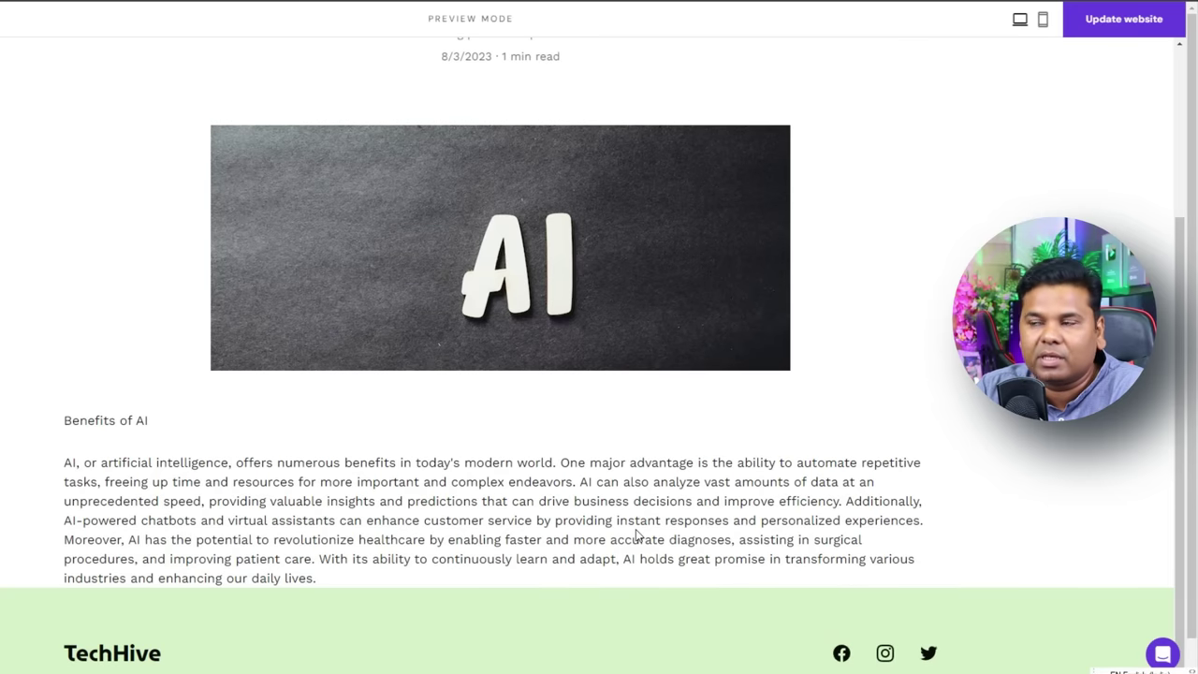
Check the previewed site's privacy policy, terms and conditions and contacts pages, ending on the home page.
{"action": "scroll", "coordinate": [637, 536], "scroll_direction": "up", "scroll_amount": 5}
{"action": "left_click", "coordinate": [533, 115]}
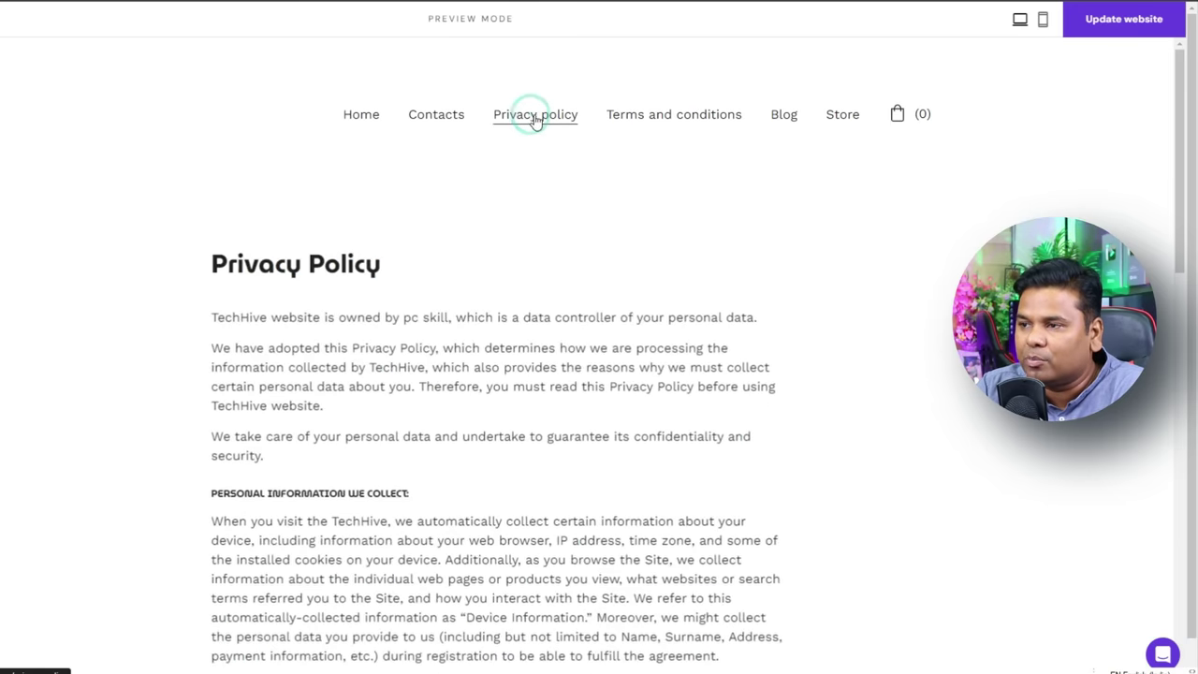
{"action": "left_click", "coordinate": [671, 120]}
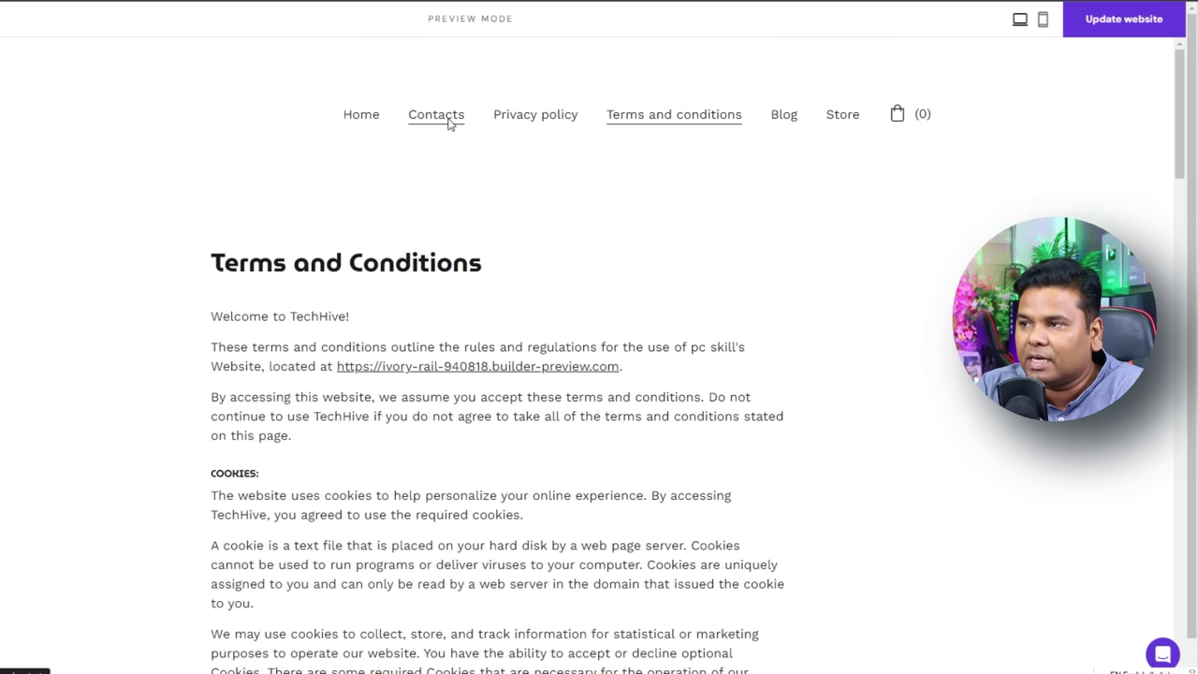
{"action": "left_click", "coordinate": [438, 120]}
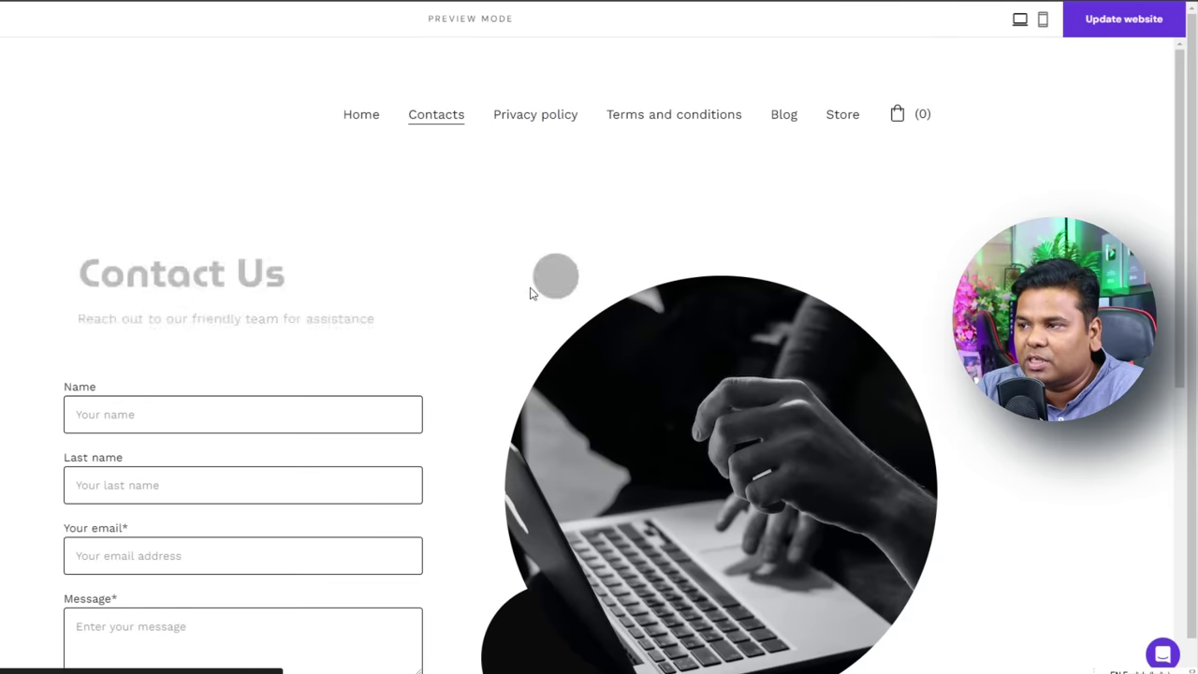
{"action": "left_click", "coordinate": [371, 126]}
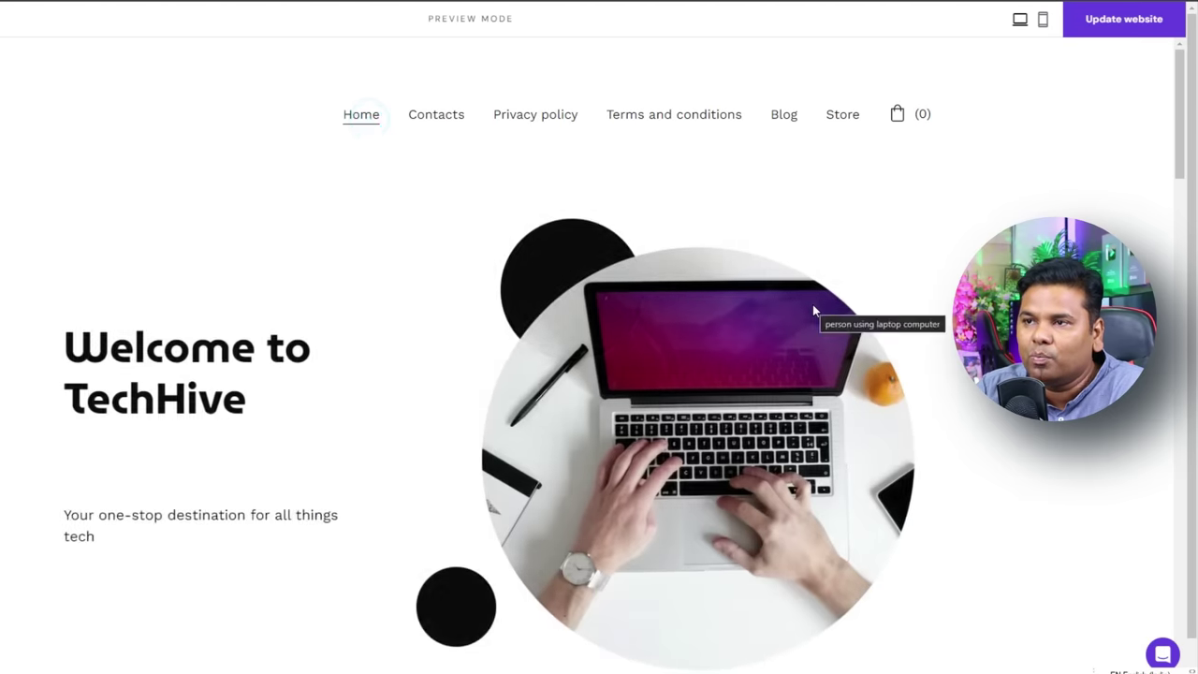